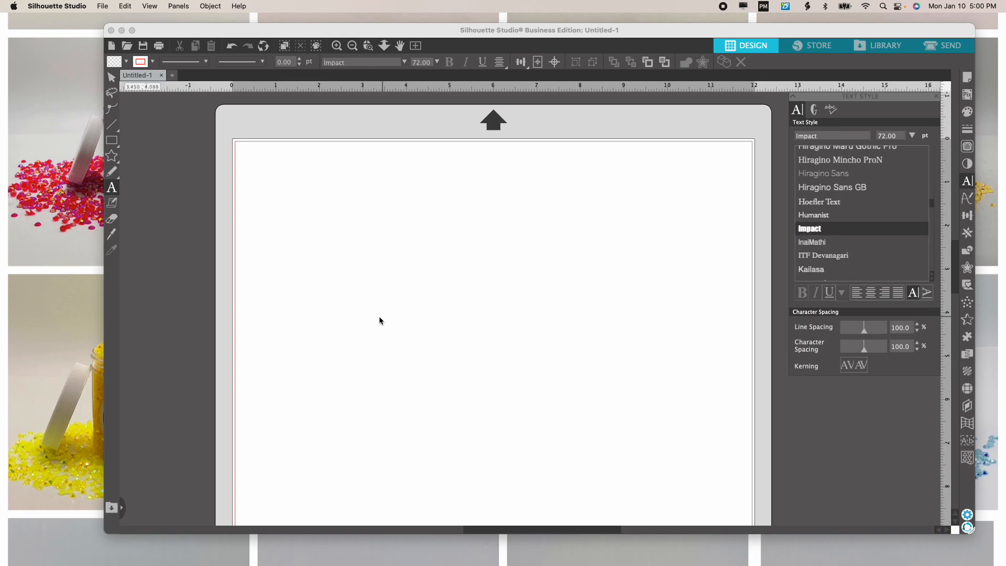
- Add the word "TEXAS" as 72 pt Impact text near the upper-left corner of the page
click(291, 210)
text(TEXAS)
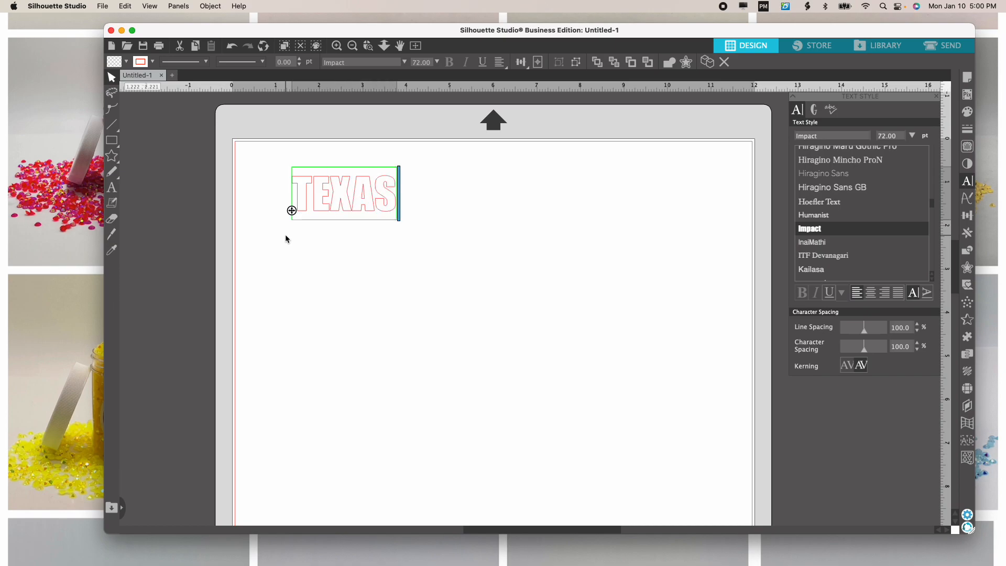
click(286, 237)
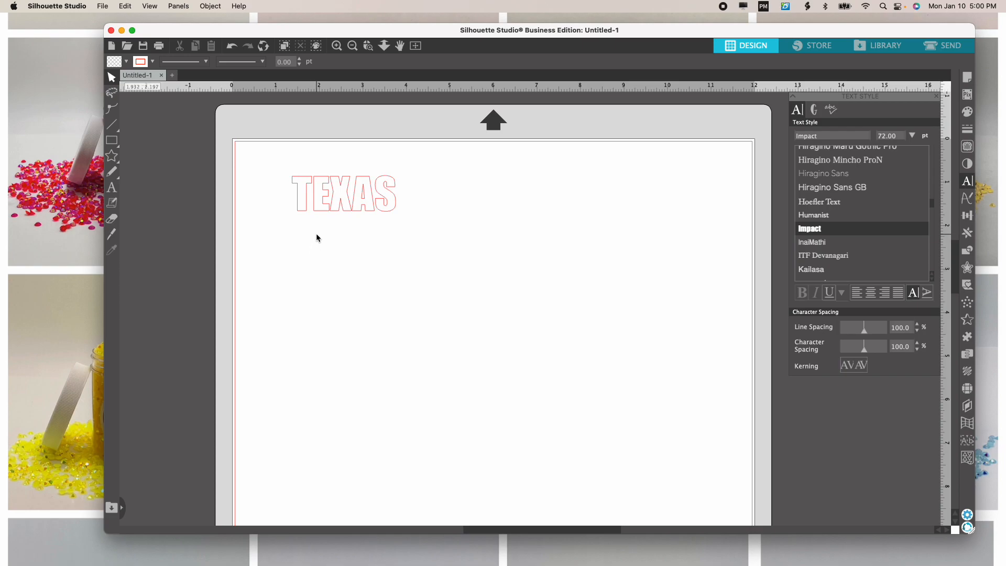
- Add "TECH" as a separate 72 pt Impact text object and move it well below TEXAS
click(111, 189)
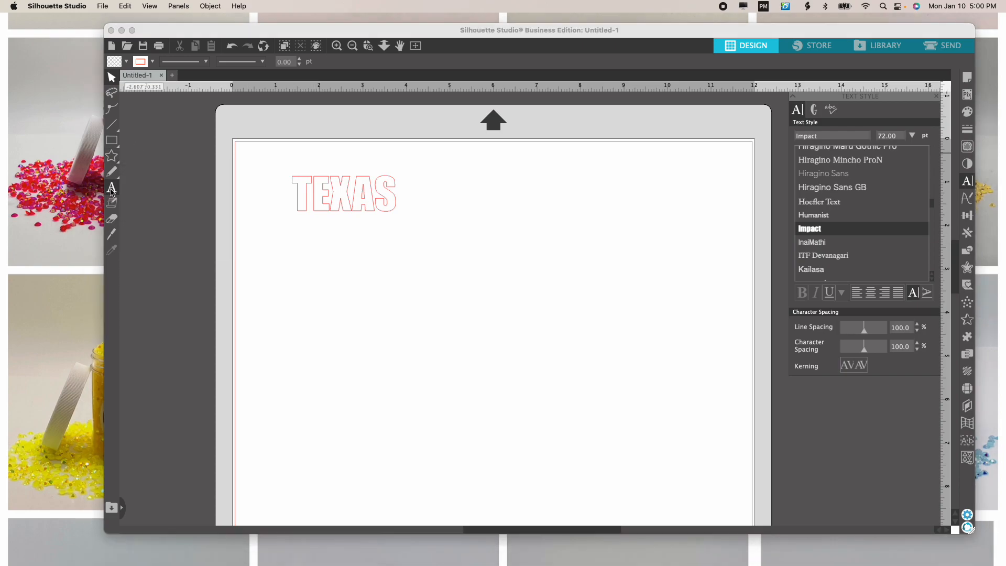
click(312, 272)
text(TECH)
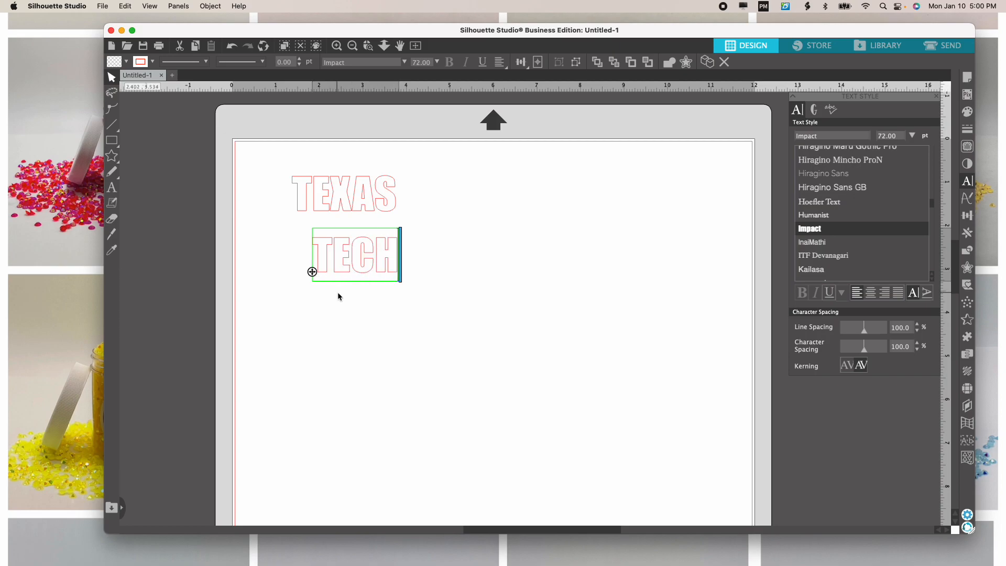
click(337, 291)
drag(342, 260, 384, 394)
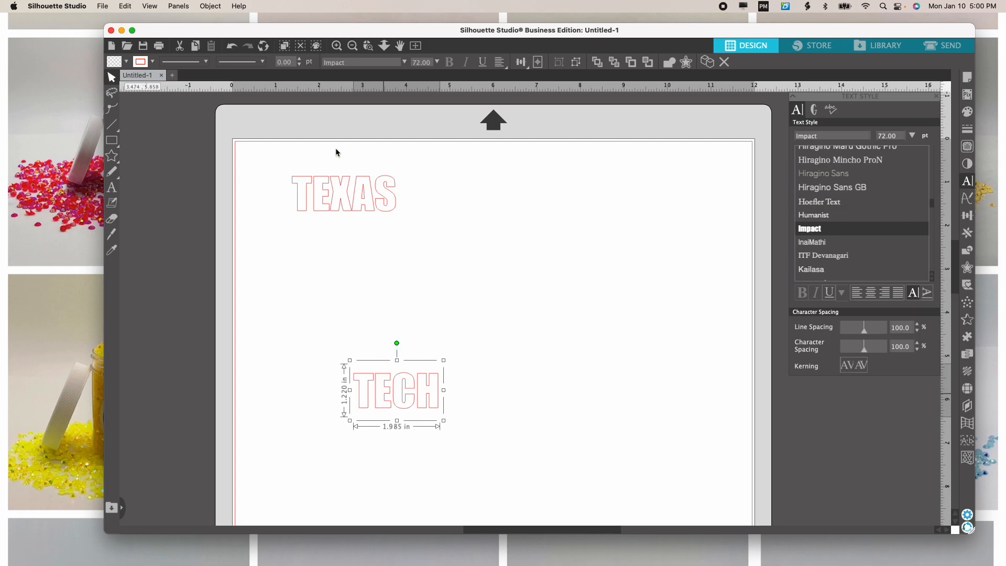
- Enlarge TEXAS proportionally to about 7.76 in wide and TECH to about 6.23 in wide
click(345, 188)
drag(401, 223, 598, 397)
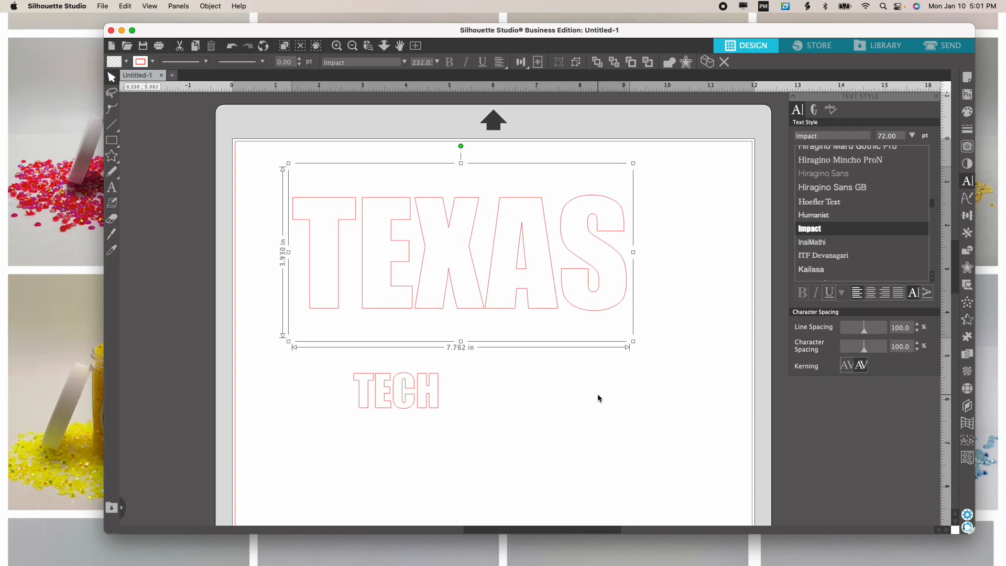
scroll(461, 353, down, 2)
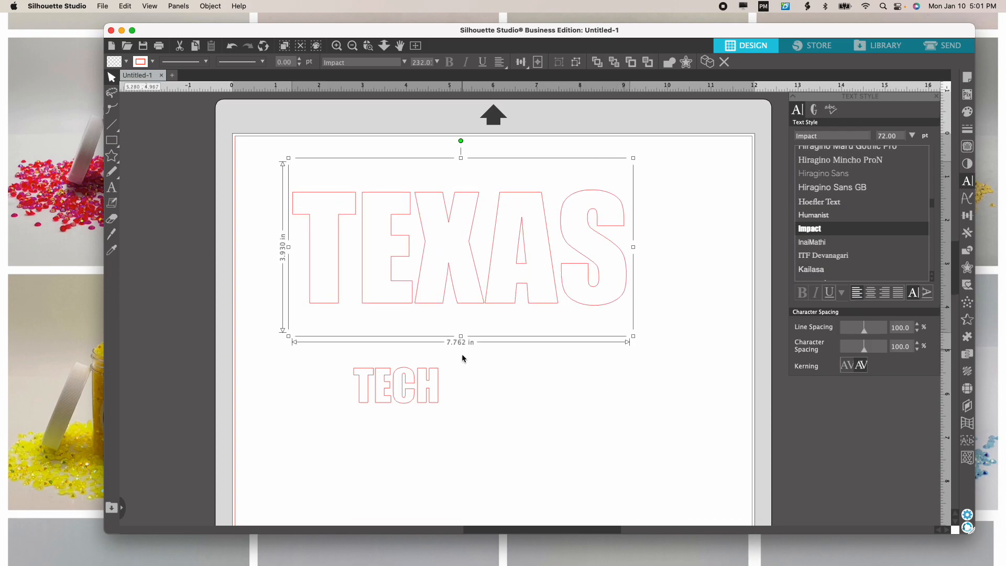
click(404, 380)
drag(444, 405, 634, 507)
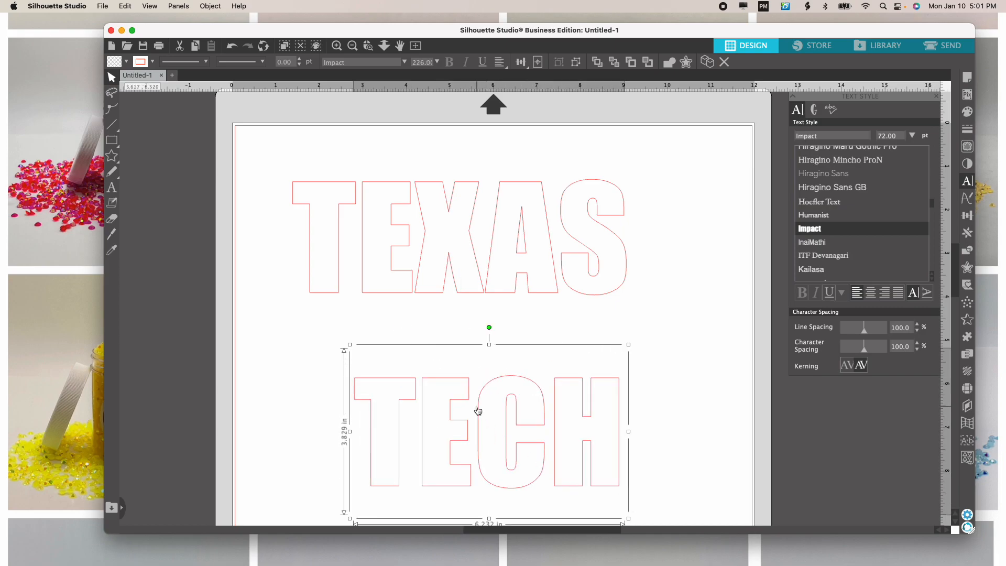
- Move TECH up and left to sit beneath TEXAS, and shift TEXAS slightly up and left
drag(477, 410, 451, 372)
click(447, 242)
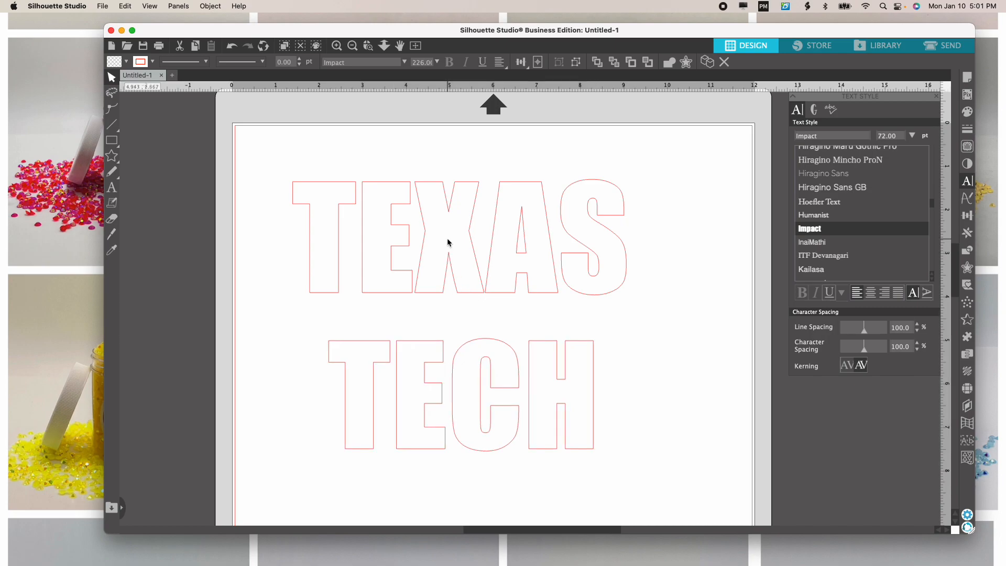
click(468, 232)
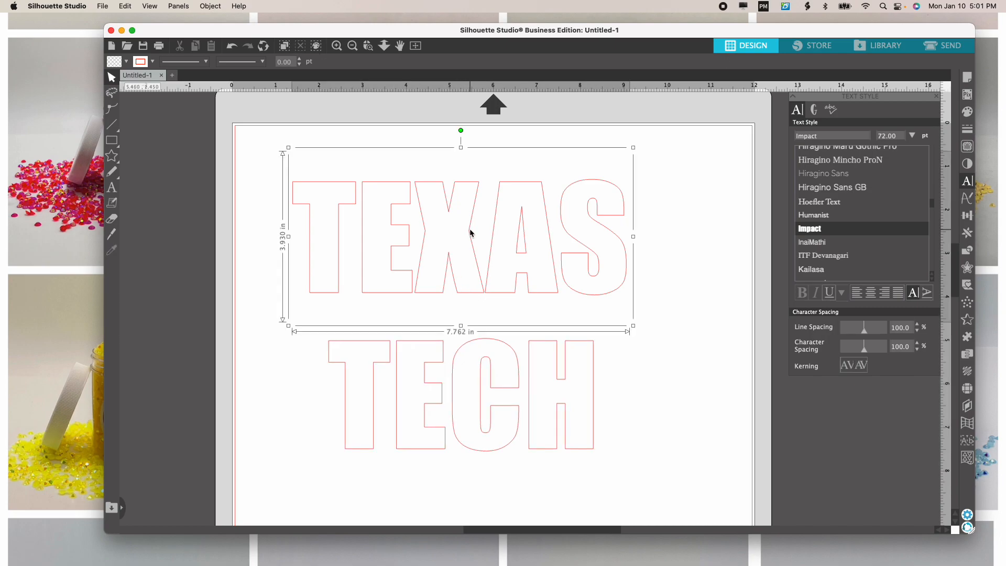
drag(467, 234, 459, 215)
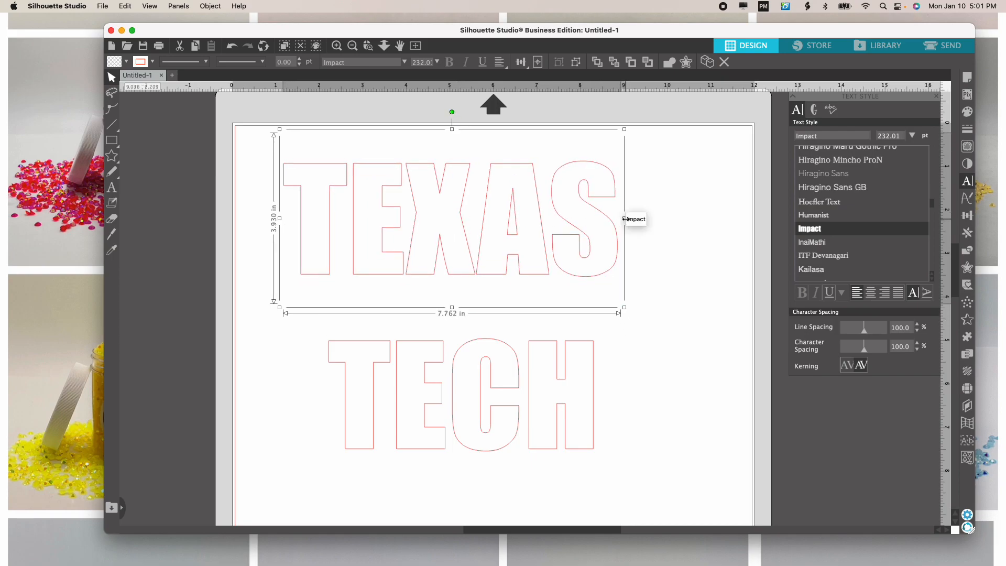
- Stretch TEXAS horizontally to about 9.51 in wide, keeping its height
drag(623, 219, 702, 219)
click(703, 215)
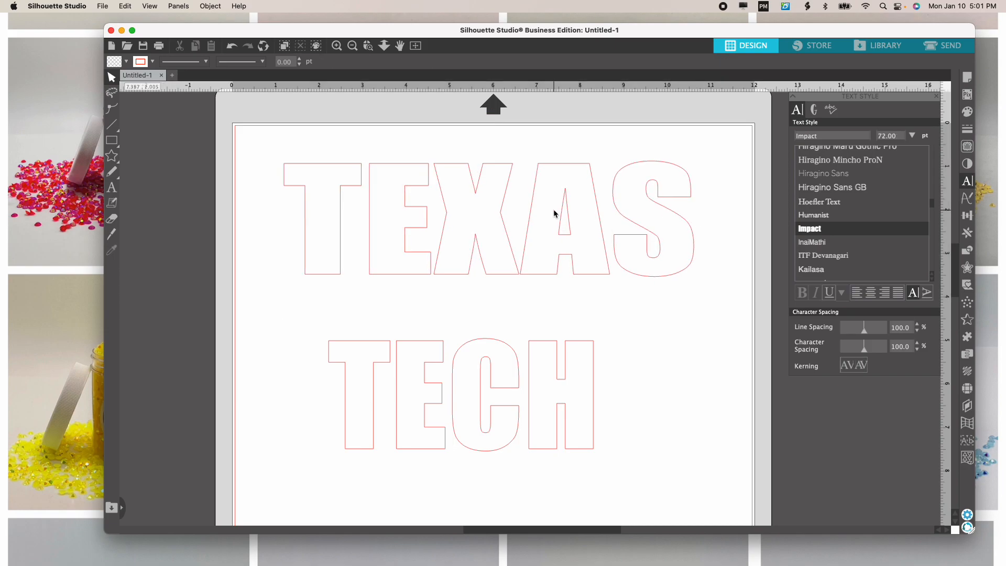
click(617, 228)
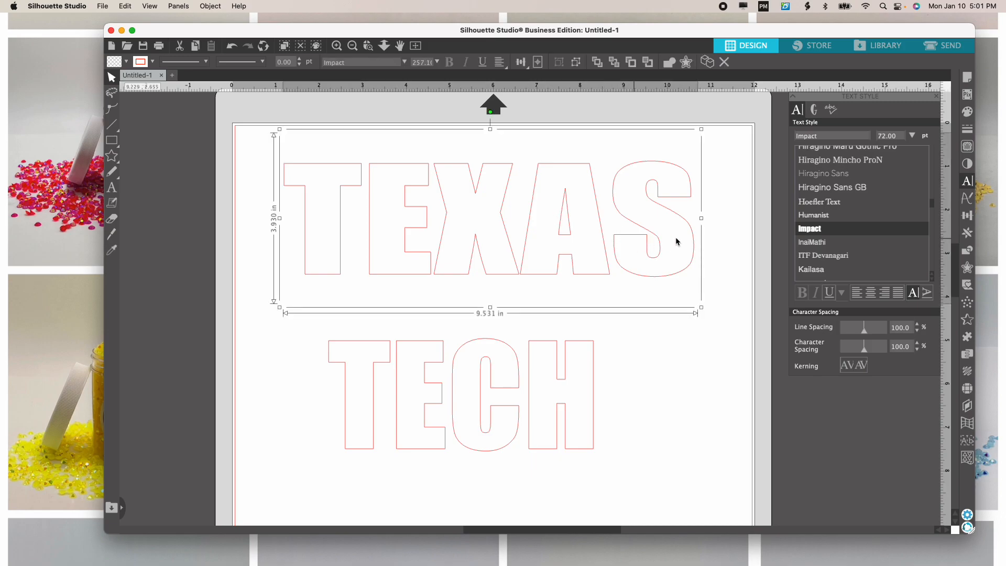
drag(701, 220, 701, 219)
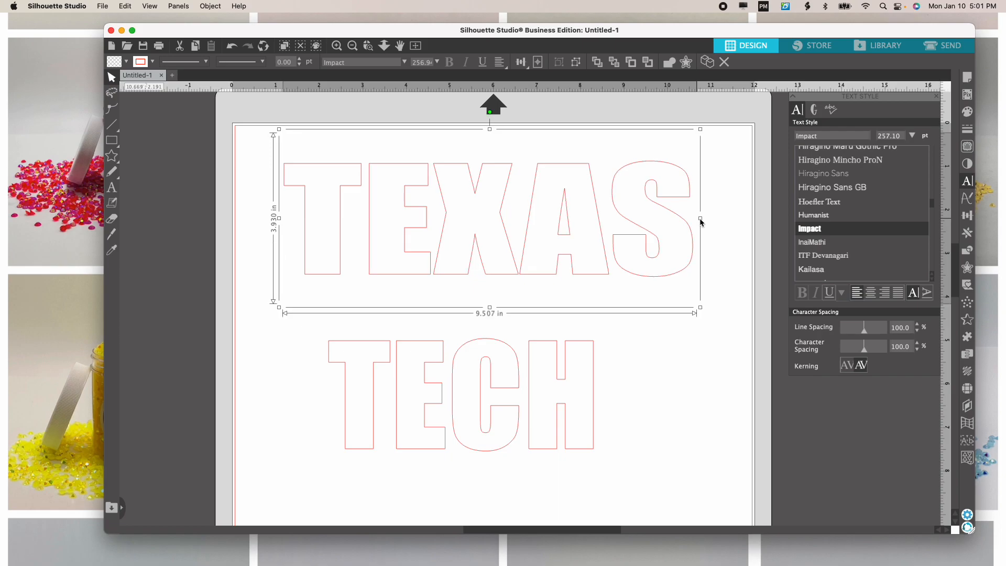
- Stretch TECH horizontally to about 7.12 in wide, keeping its height
click(542, 379)
click(516, 379)
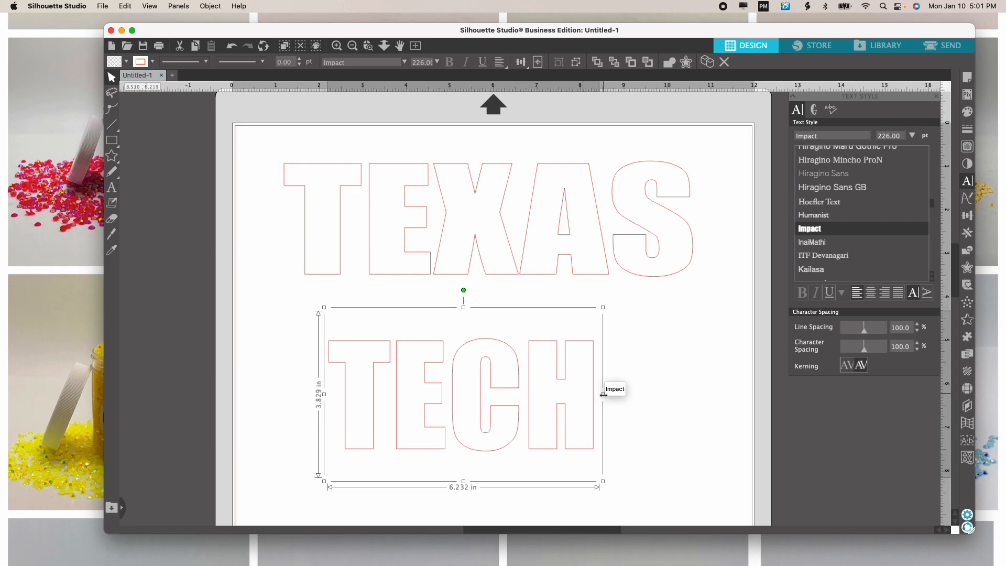
drag(602, 393, 641, 397)
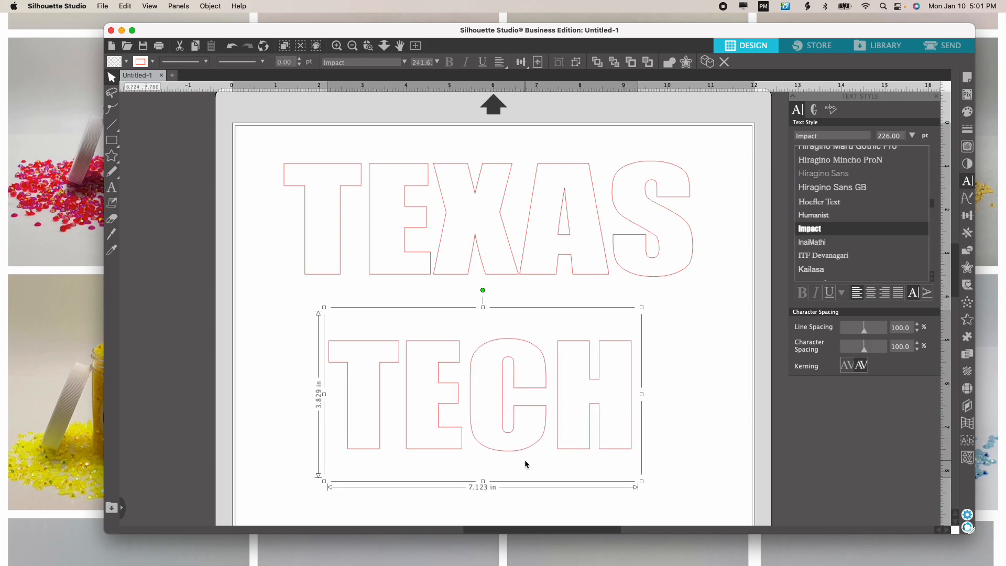
- Stretch TECH vertically to about 3.90 in high, keeping its width
click(384, 258)
click(337, 263)
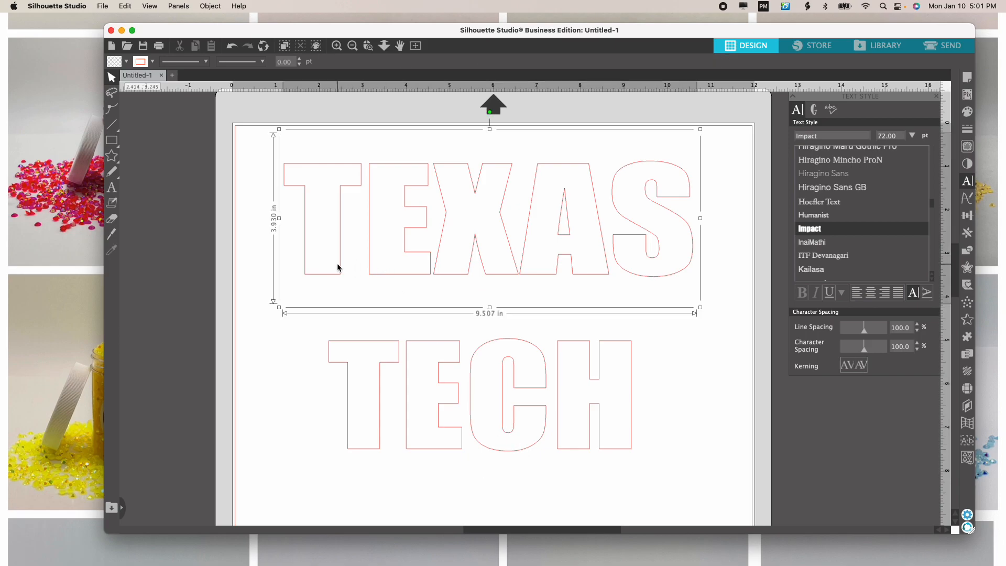
click(381, 332)
click(392, 342)
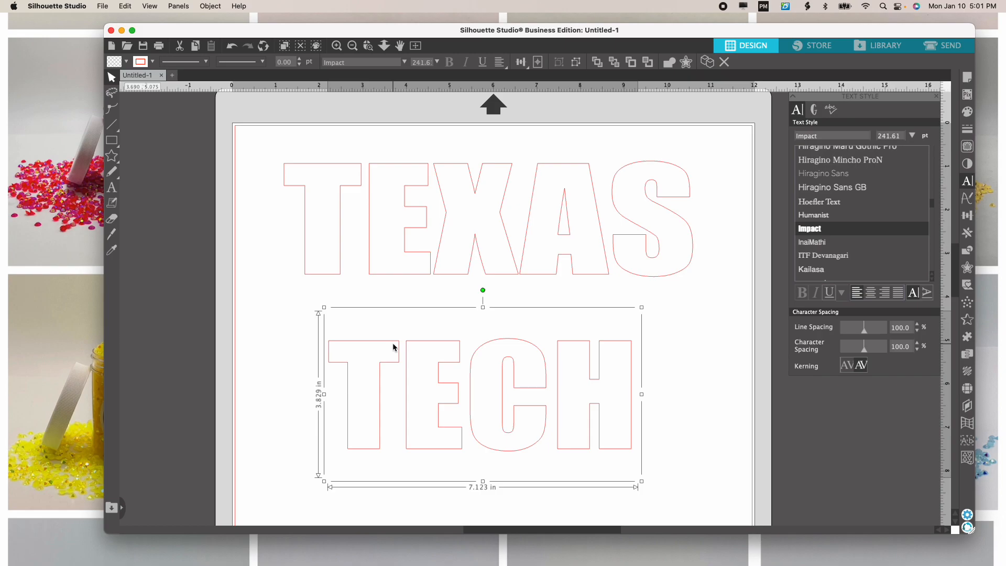
drag(482, 481, 484, 488)
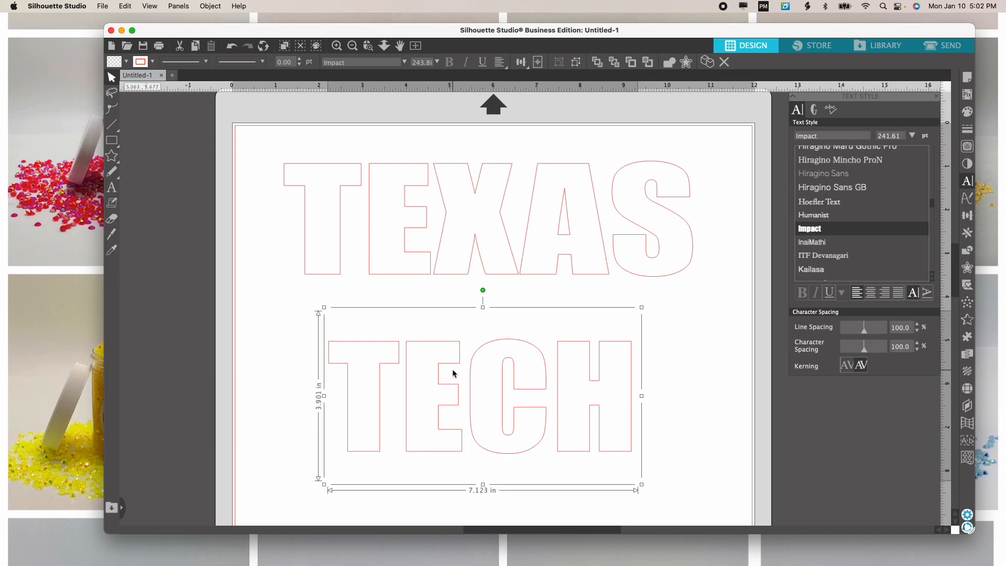
click(451, 265)
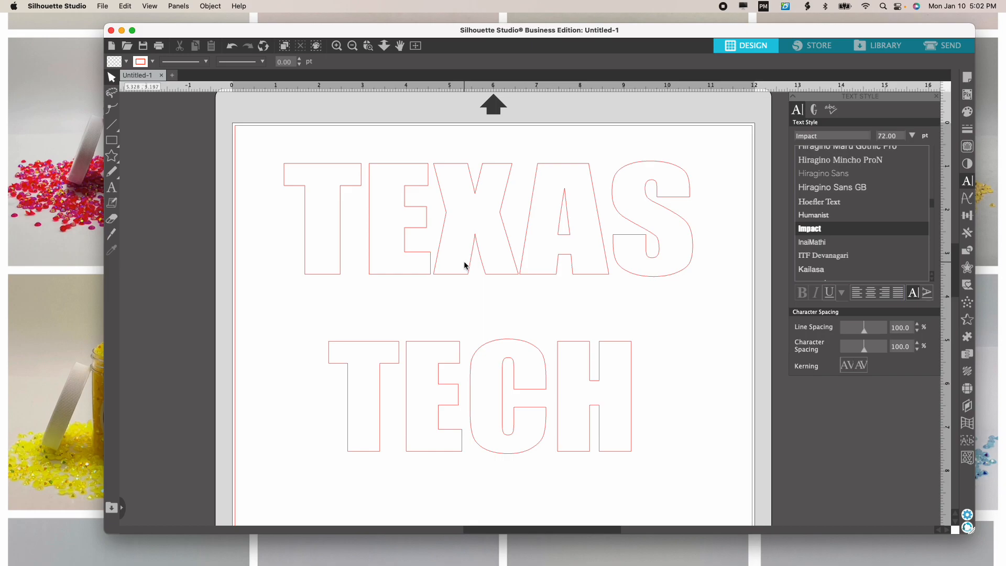
- Adjust the vertical position of TECH so it sits slightly closer beneath TEXAS
click(459, 350)
drag(459, 351, 457, 325)
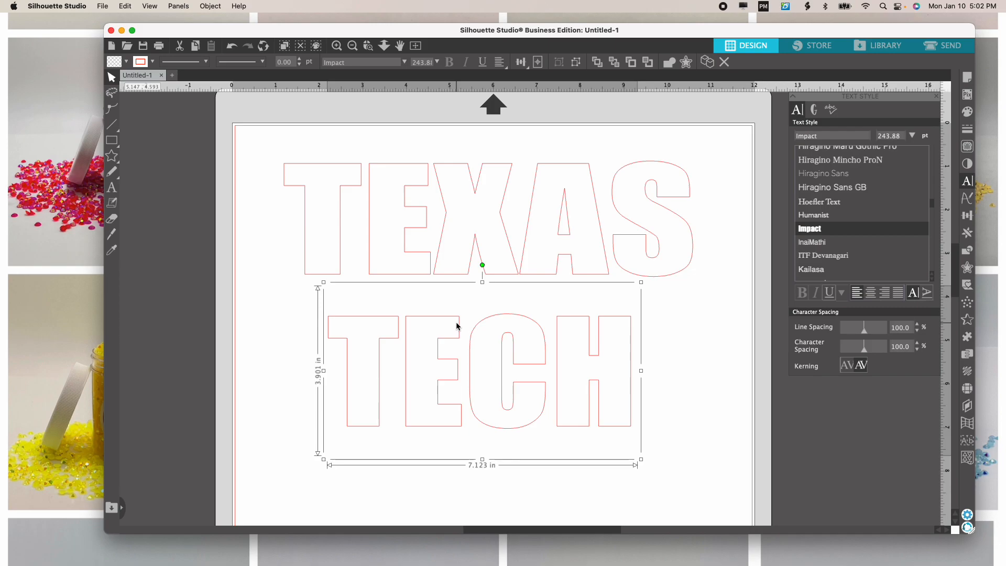
click(475, 251)
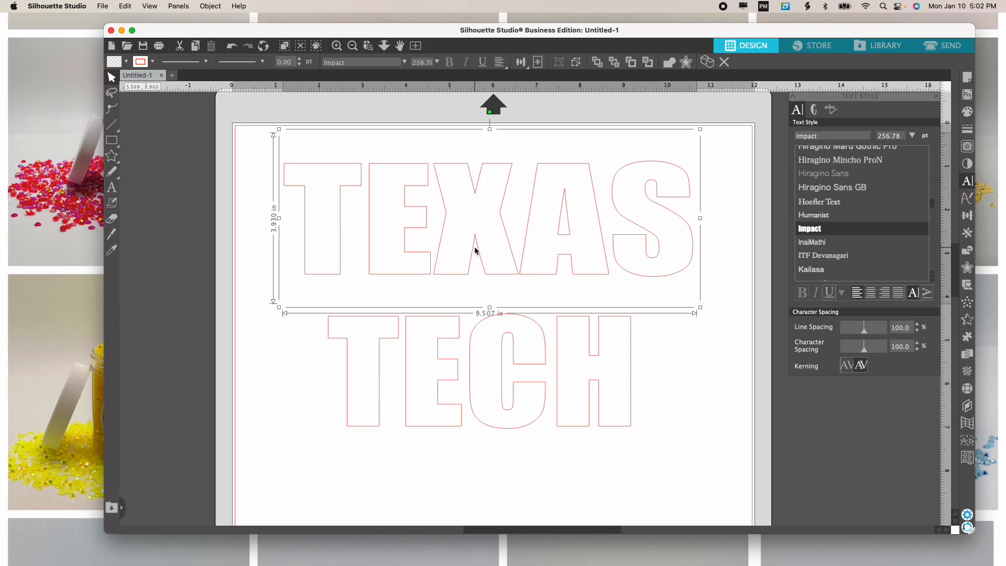
click(463, 341)
drag(457, 347, 457, 357)
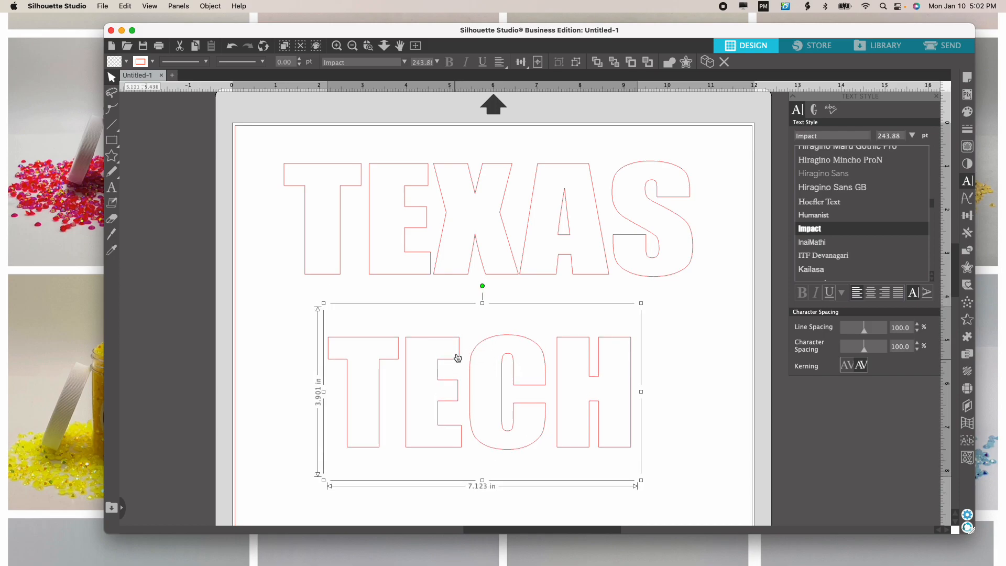
- Stretch TEXAS vertically to about 4.51 in high, keeping its width
click(449, 272)
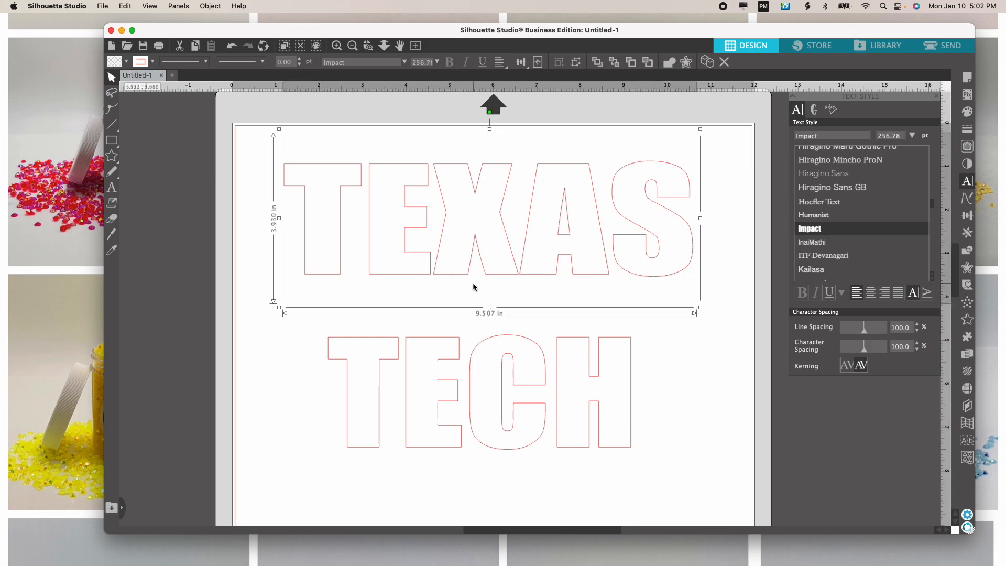
drag(489, 307, 490, 335)
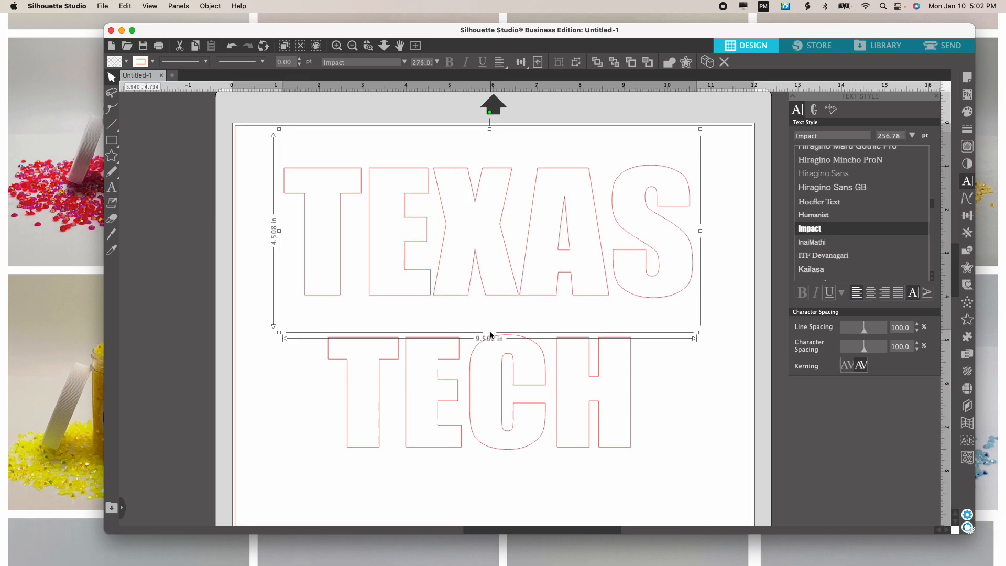
click(482, 360)
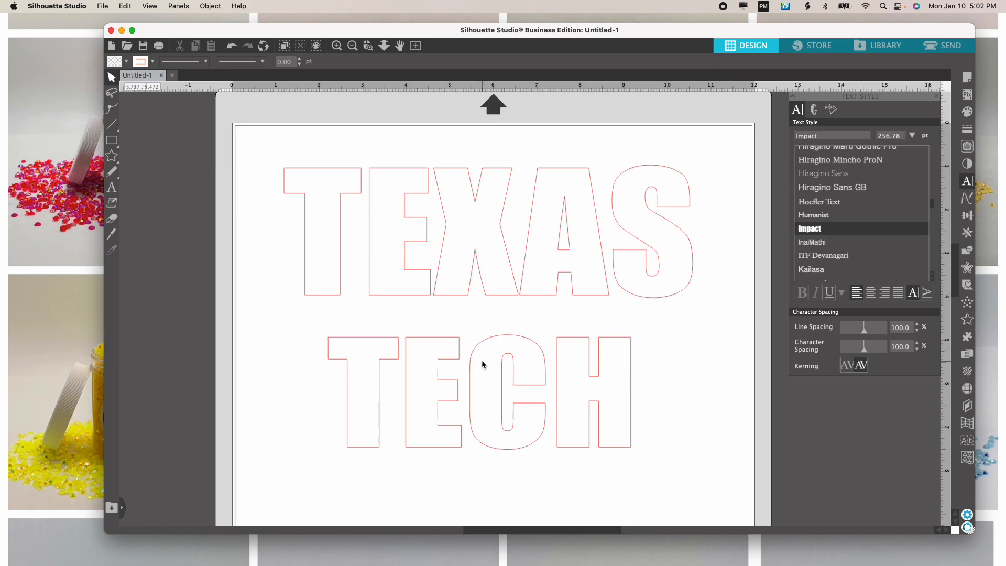
- Move TECH up close beneath TEXAS and stretch it vertically to about 4.01 in high
click(452, 344)
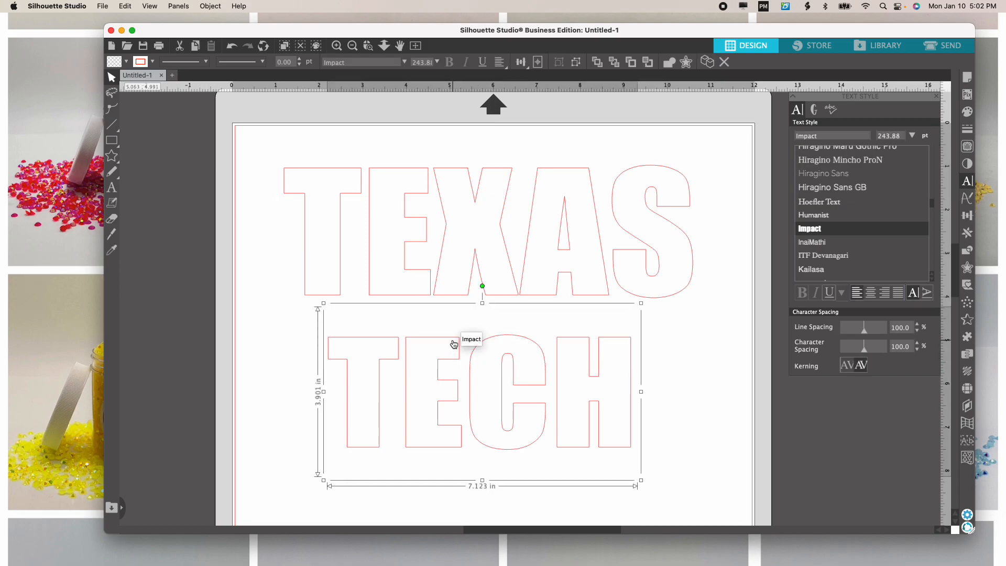
drag(453, 344, 445, 316)
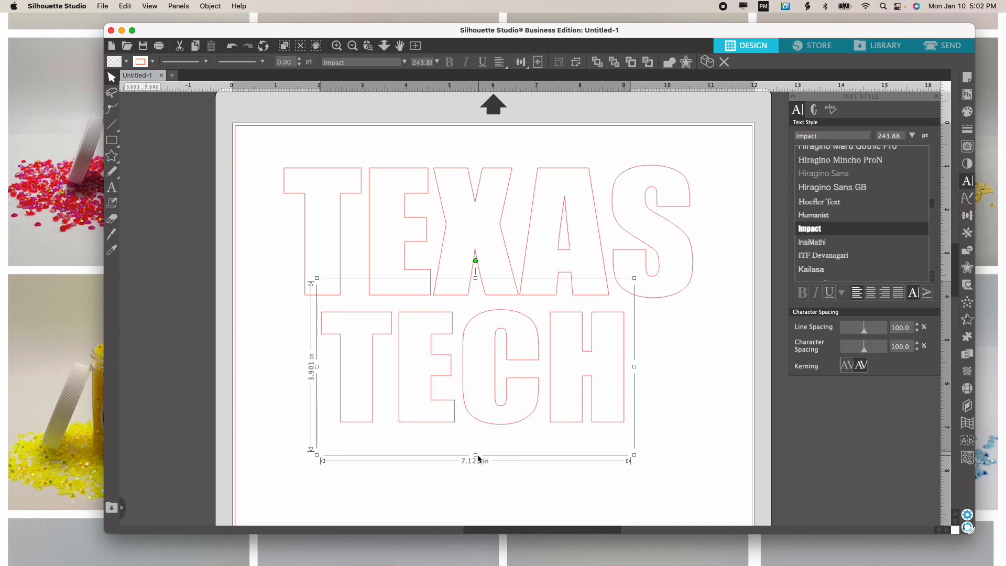
drag(475, 454, 476, 463)
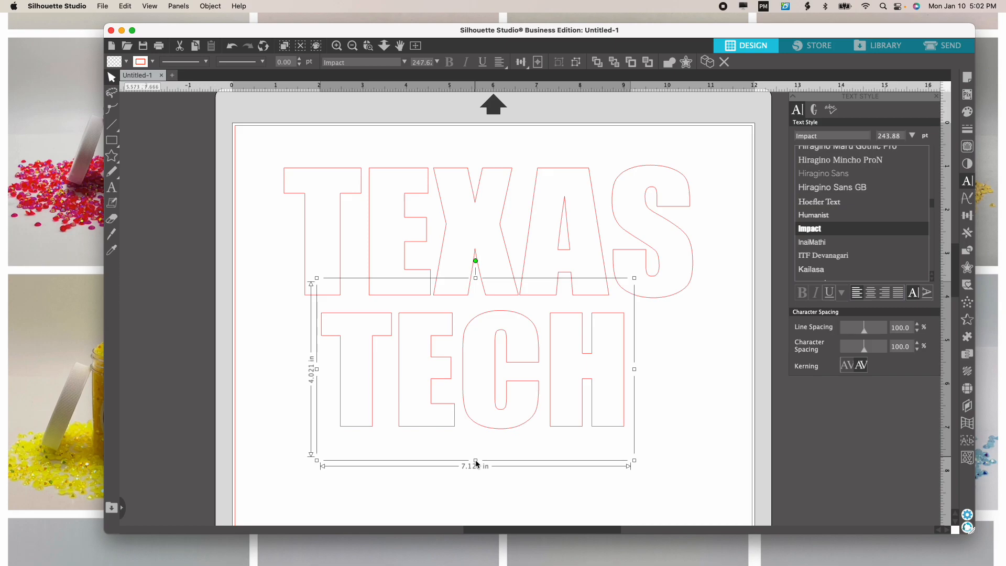
drag(477, 464, 476, 464)
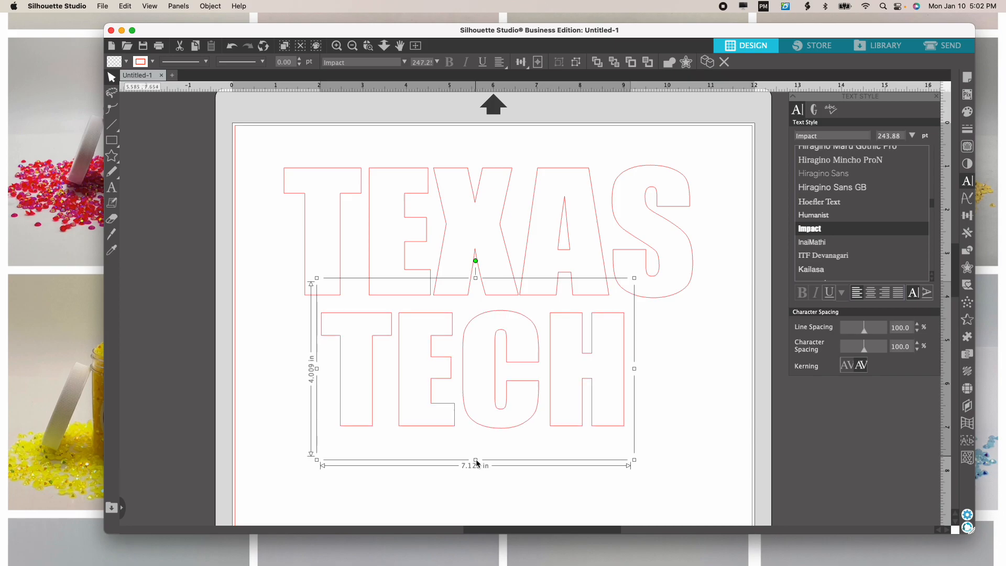
click(665, 367)
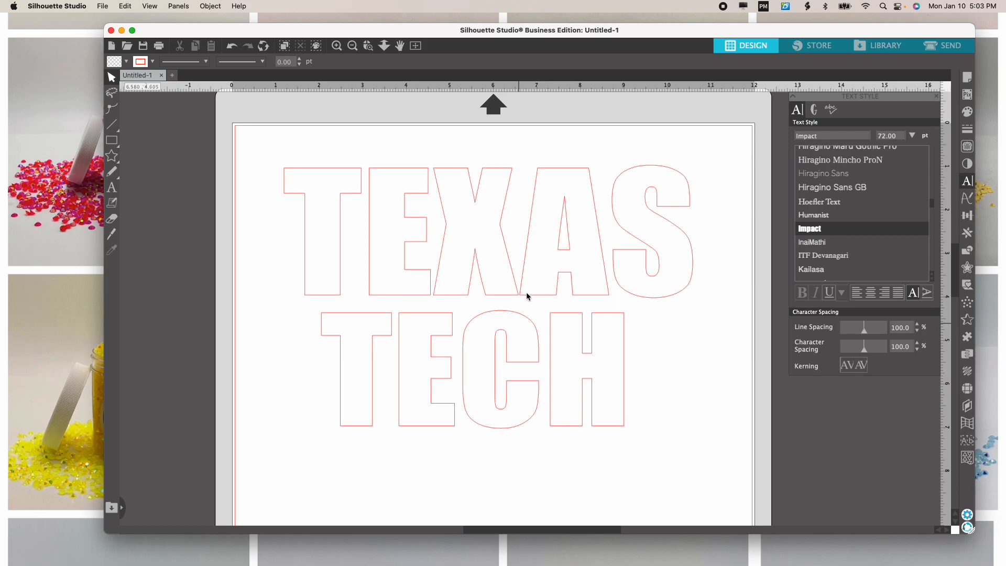
- Stretch TECH further downward to about 4.25 in high, keeping its width
click(525, 267)
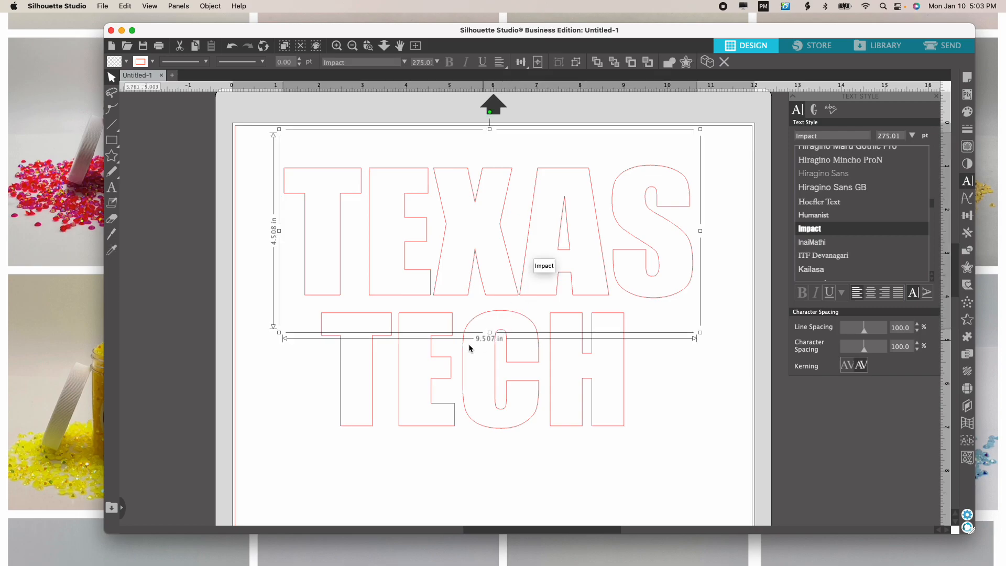
click(465, 361)
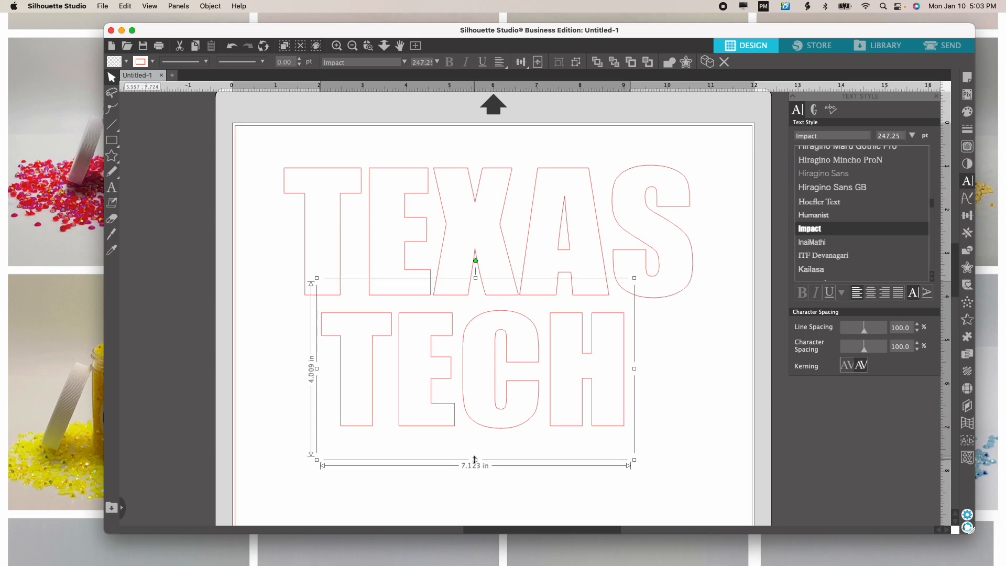
drag(475, 459, 477, 473)
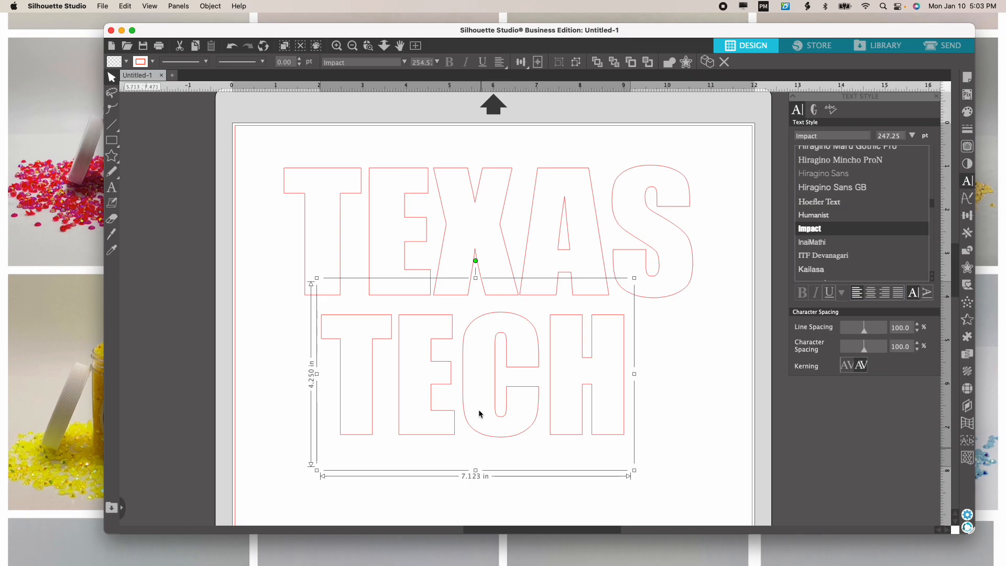
click(478, 225)
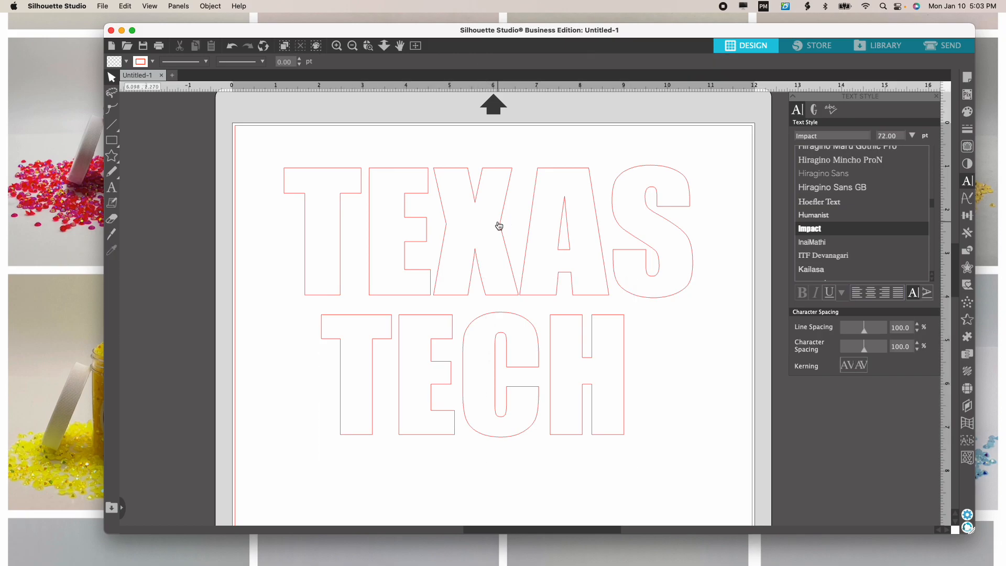
- Select TEXAS and open the rhinestone settings for it
click(498, 225)
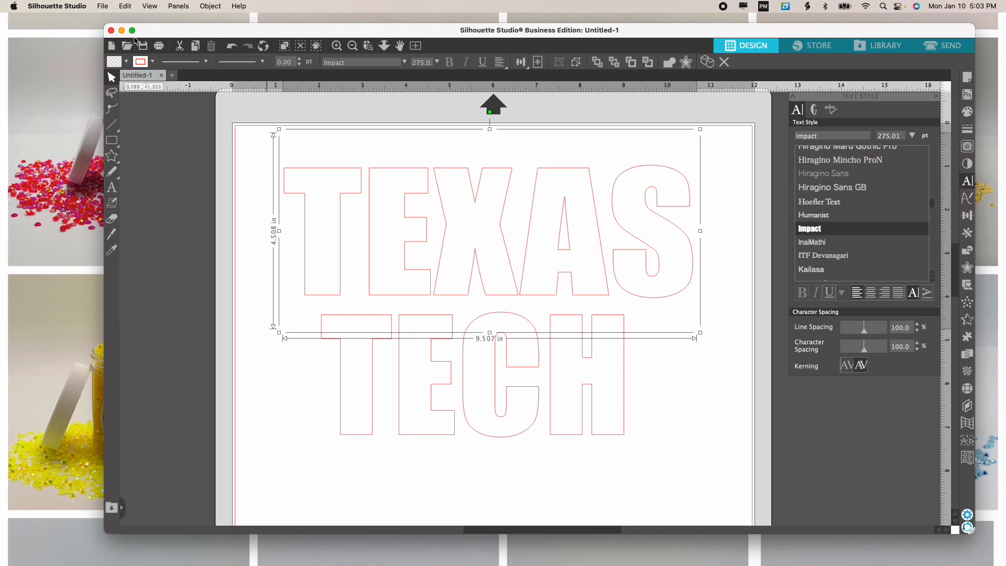
click(178, 6)
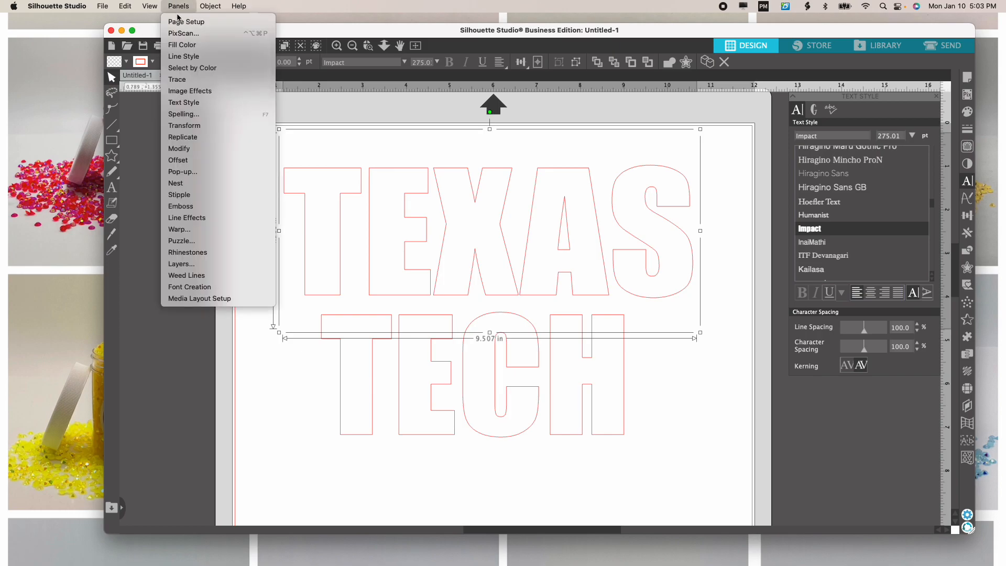
click(193, 252)
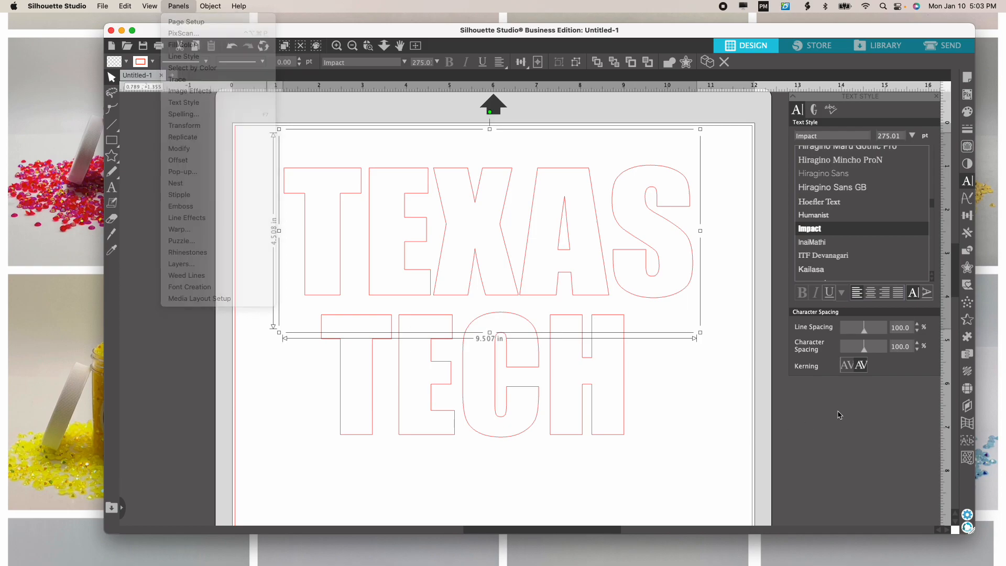
click(967, 388)
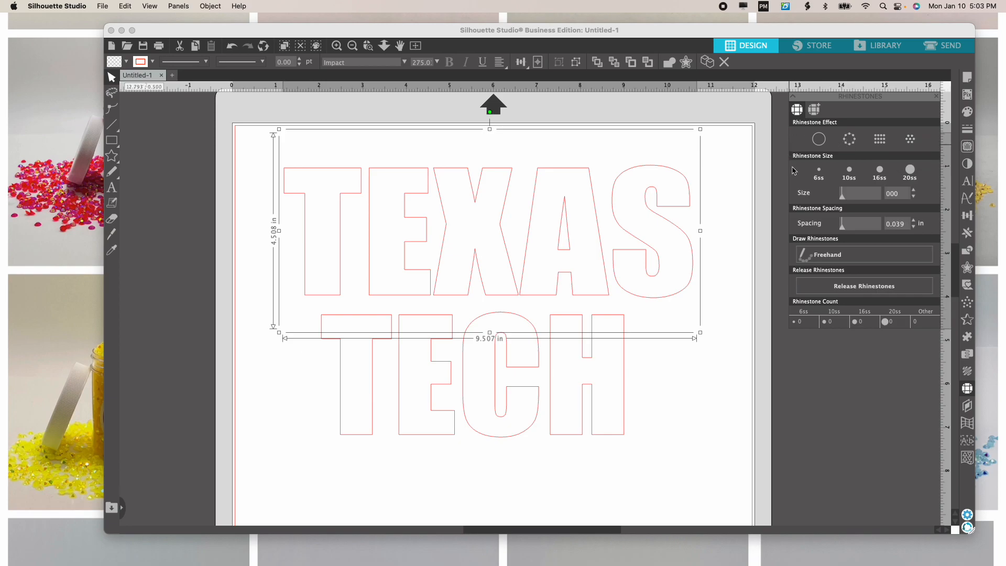
click(819, 178)
click(851, 179)
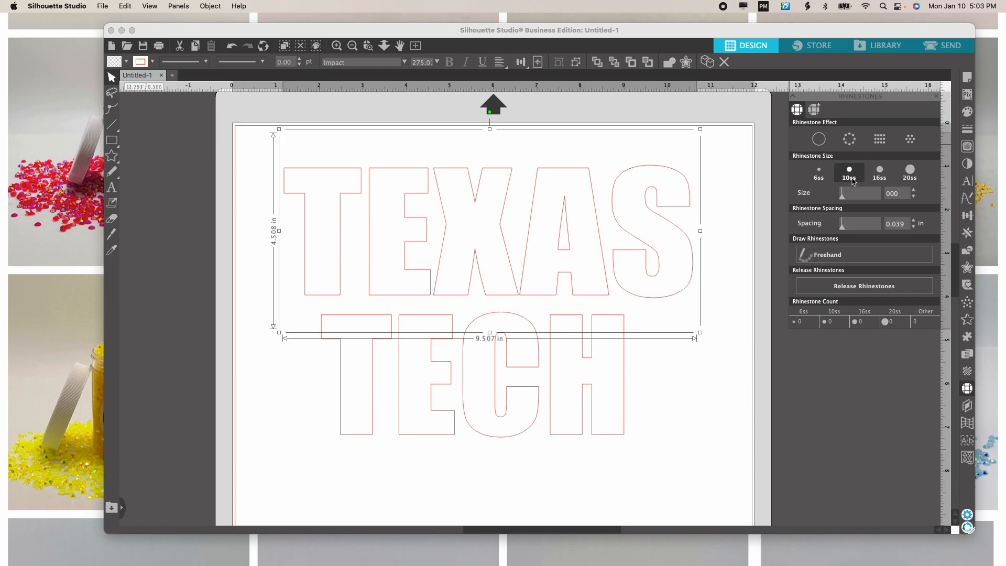
click(880, 178)
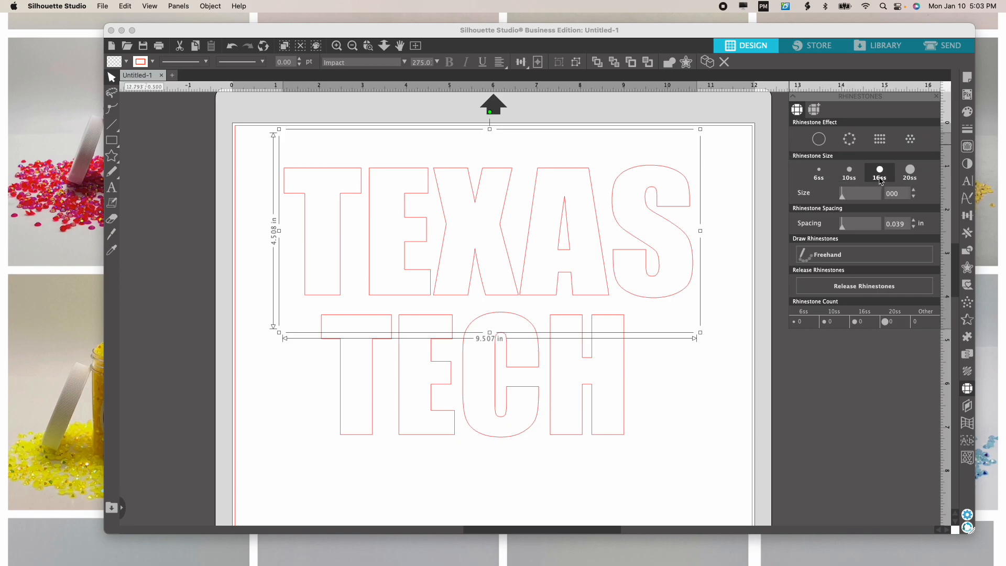
click(910, 179)
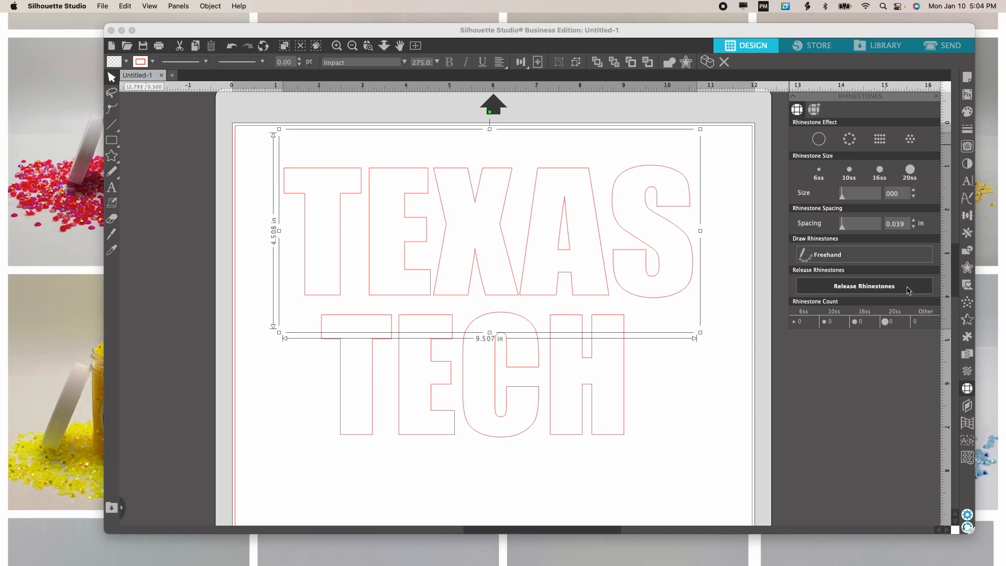
- Move TECH straight down to widen the gap beneath TEXAS, leaving it deselected
click(557, 378)
click(494, 360)
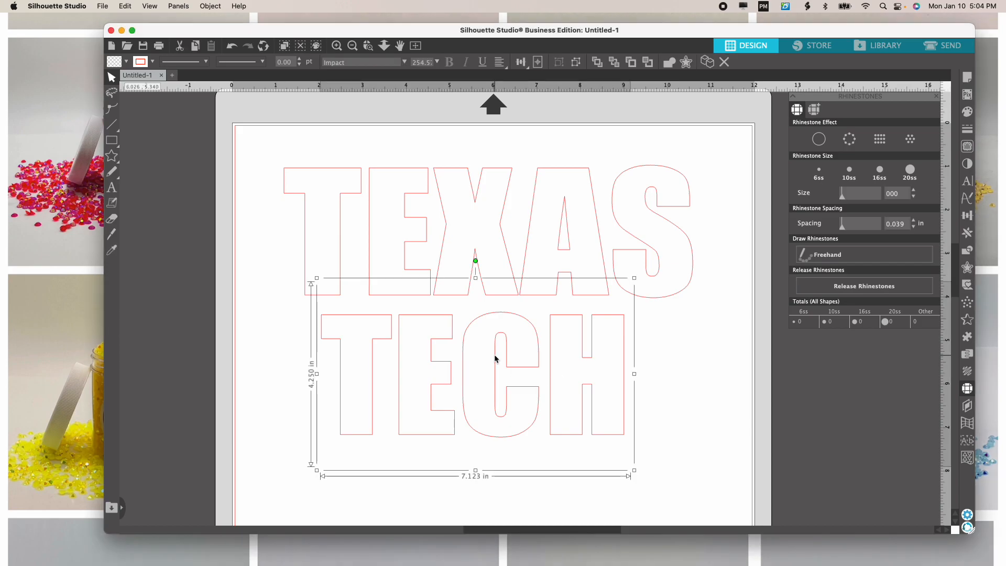
drag(495, 390, 495, 426)
click(506, 267)
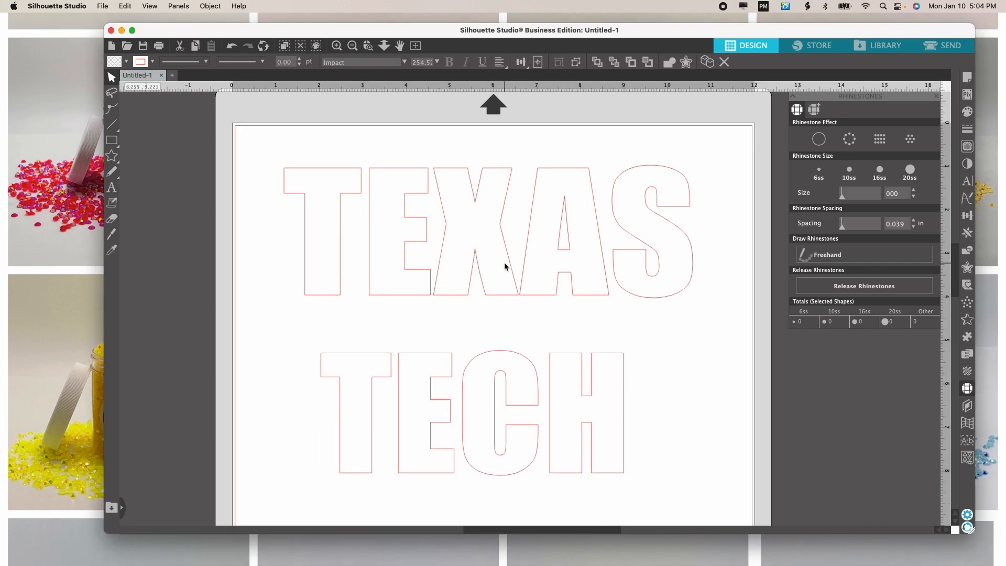
- Try the Edge and Radial Fill rhinestone effects on TEXAS, and settle on the fill with straight rows of stones
click(507, 266)
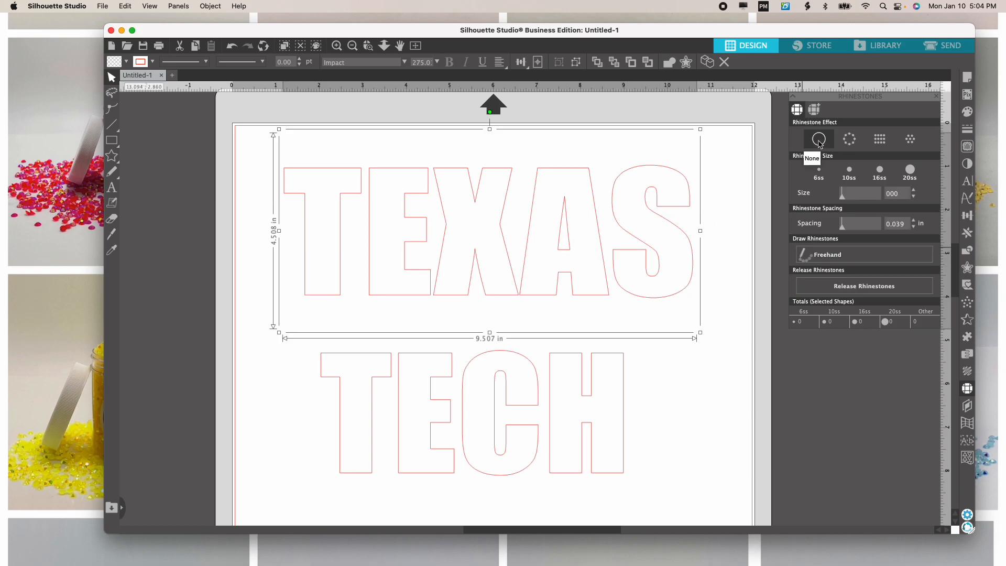
click(848, 139)
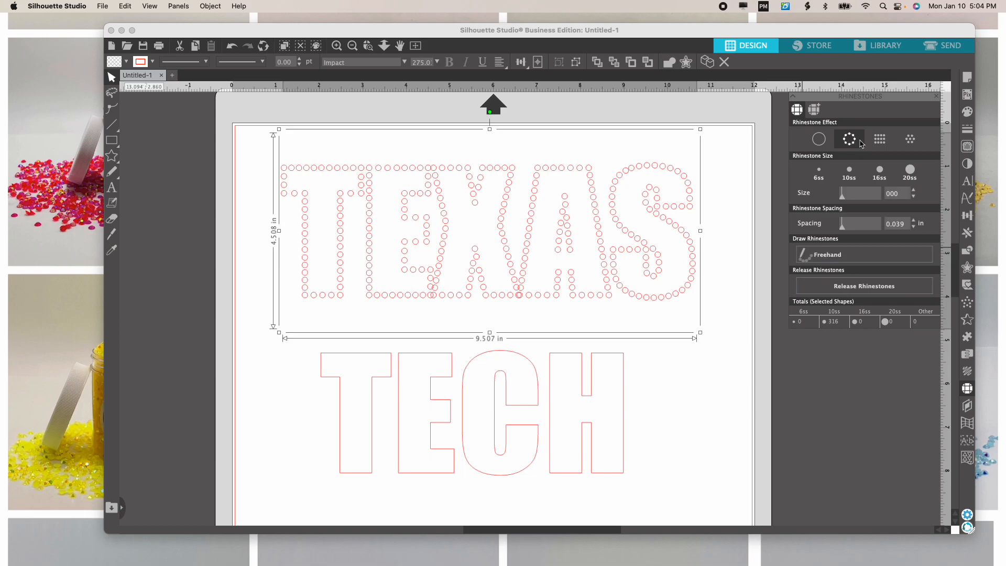
click(880, 139)
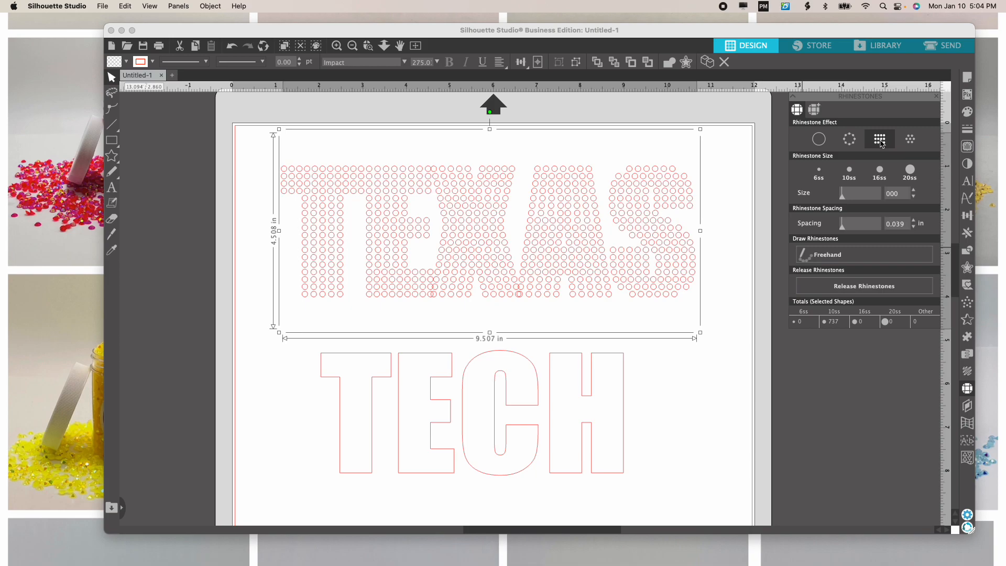
click(909, 139)
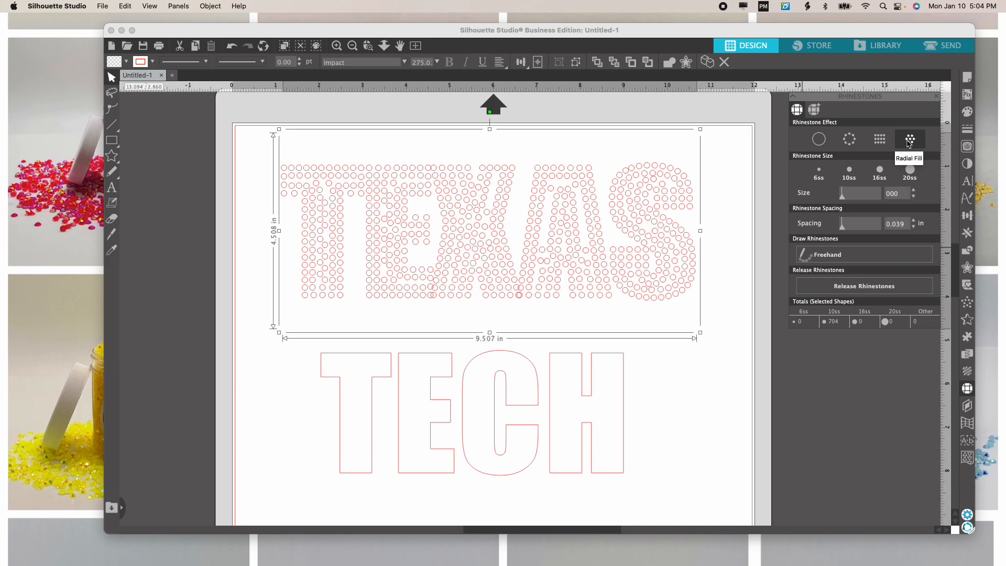
click(880, 140)
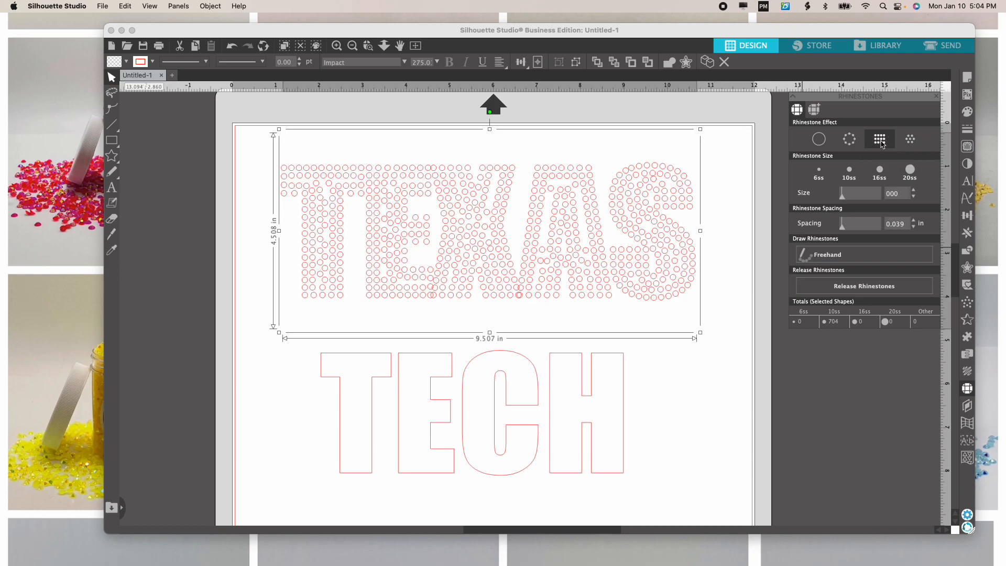
- Enlarge the rhinestone-filled TEXAS proportionally to about 9.94 in wide and 4.71 in high
click(700, 332)
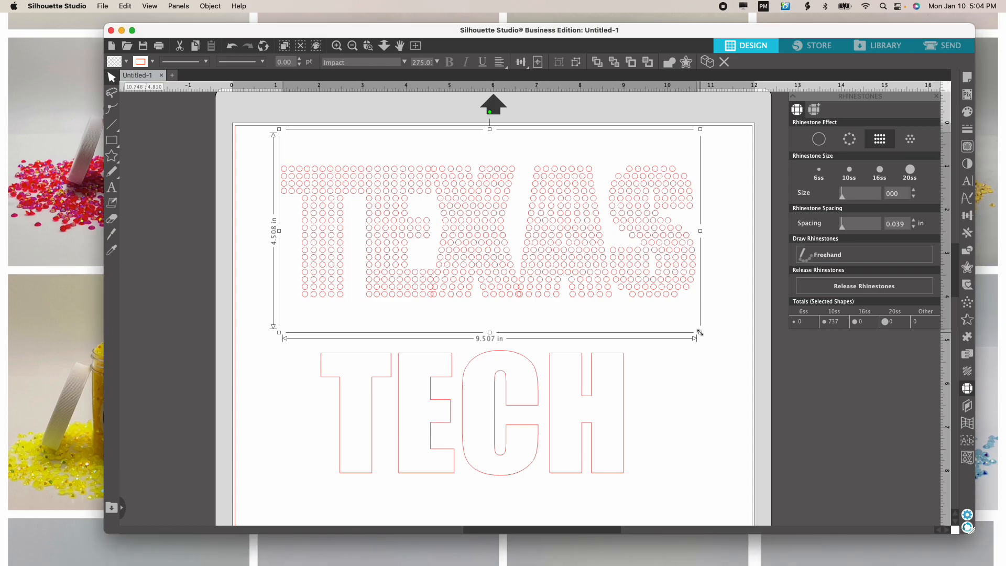
drag(707, 344, 722, 358)
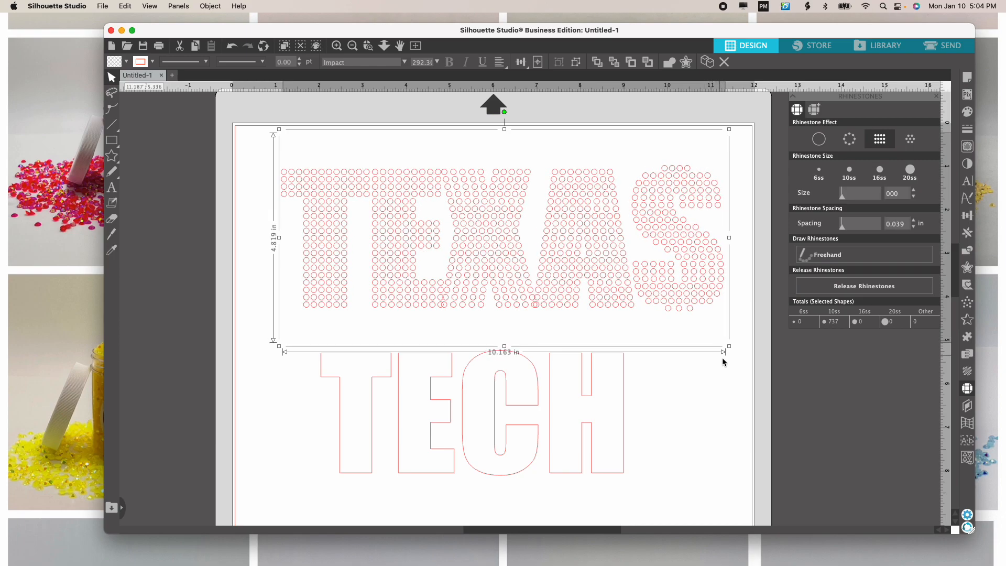
drag(722, 360, 712, 352)
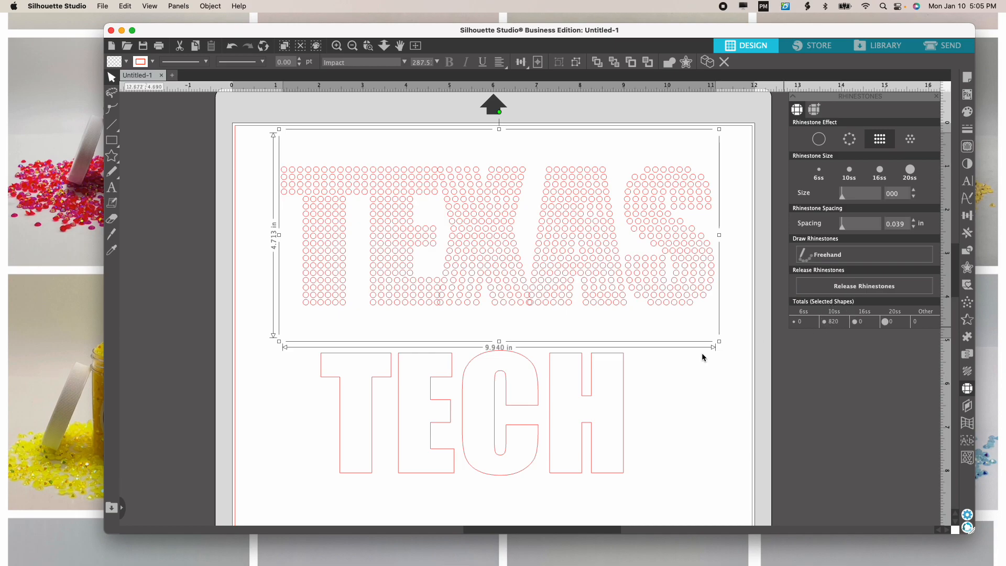
- Try the edge and radial rhinestone effects on TECH, and settle on the same straight-row fill as TEXAS
click(507, 388)
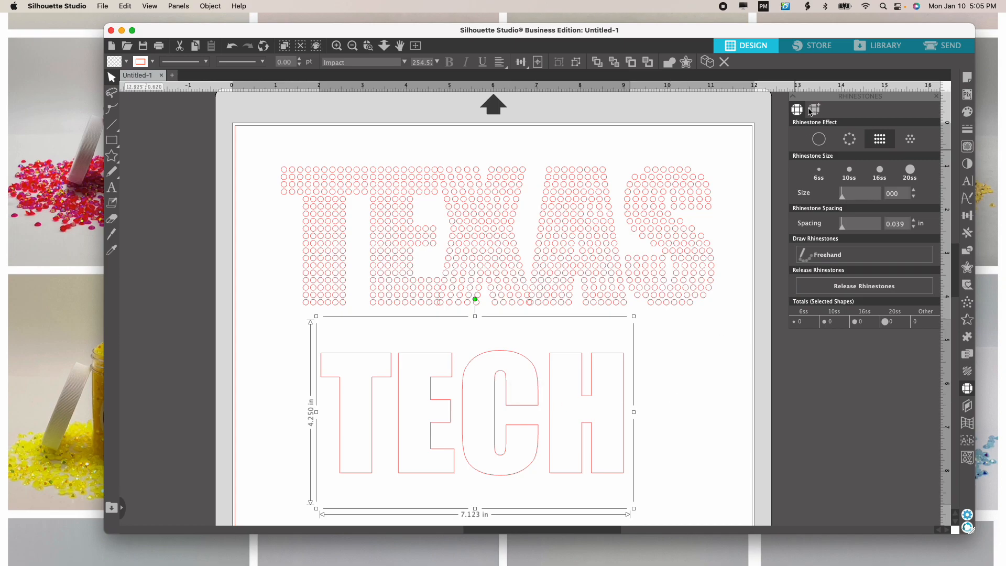
click(818, 139)
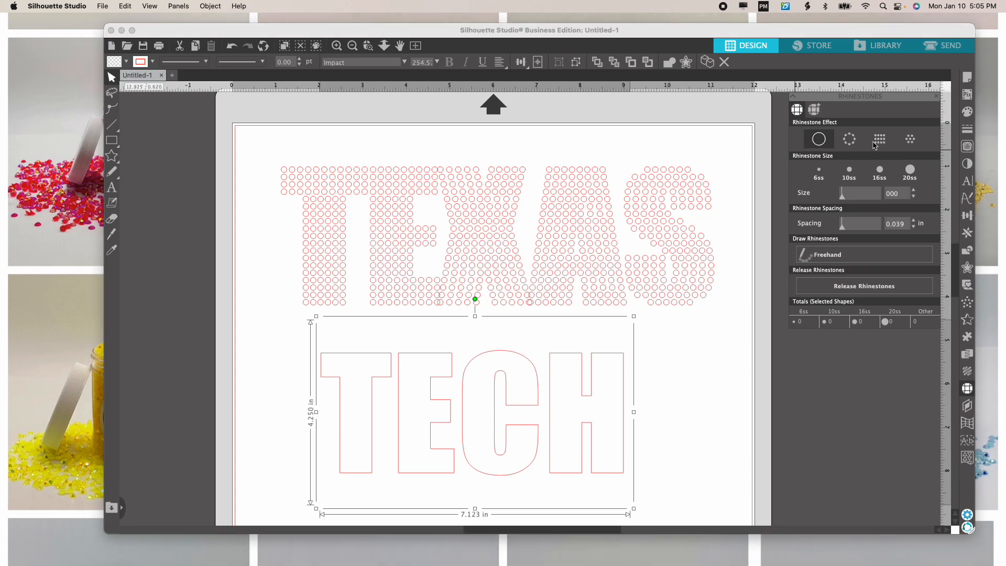
click(849, 139)
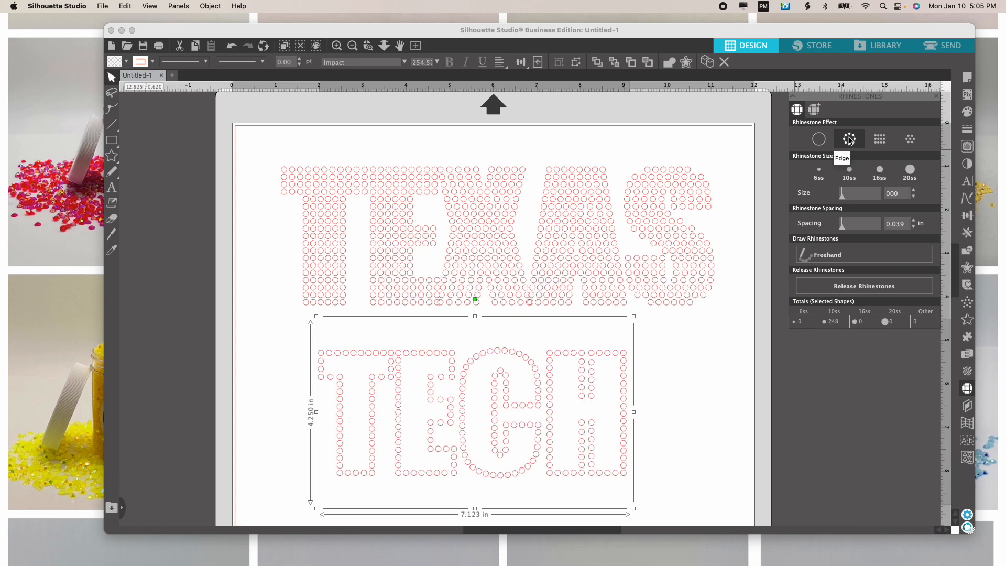
click(878, 139)
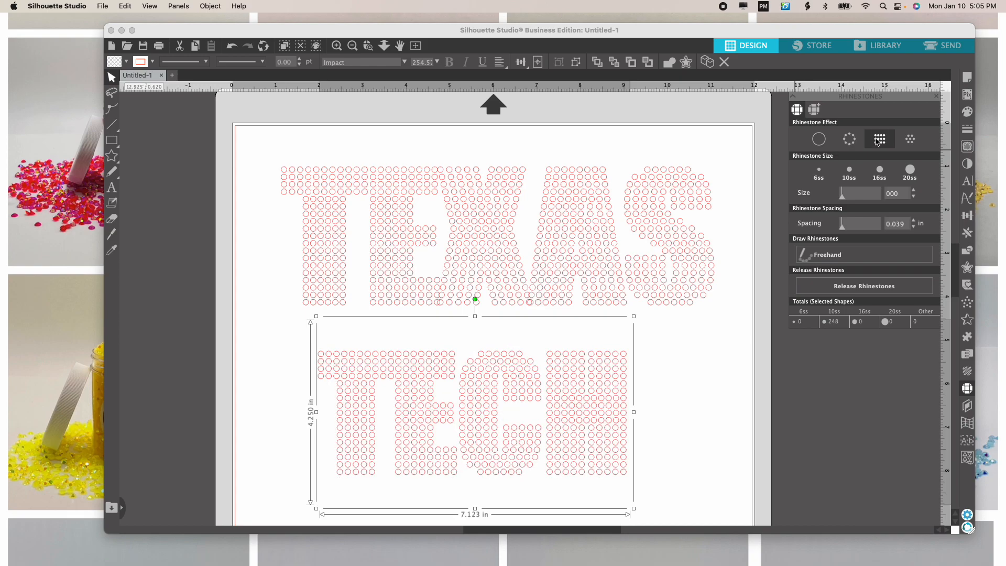
click(916, 143)
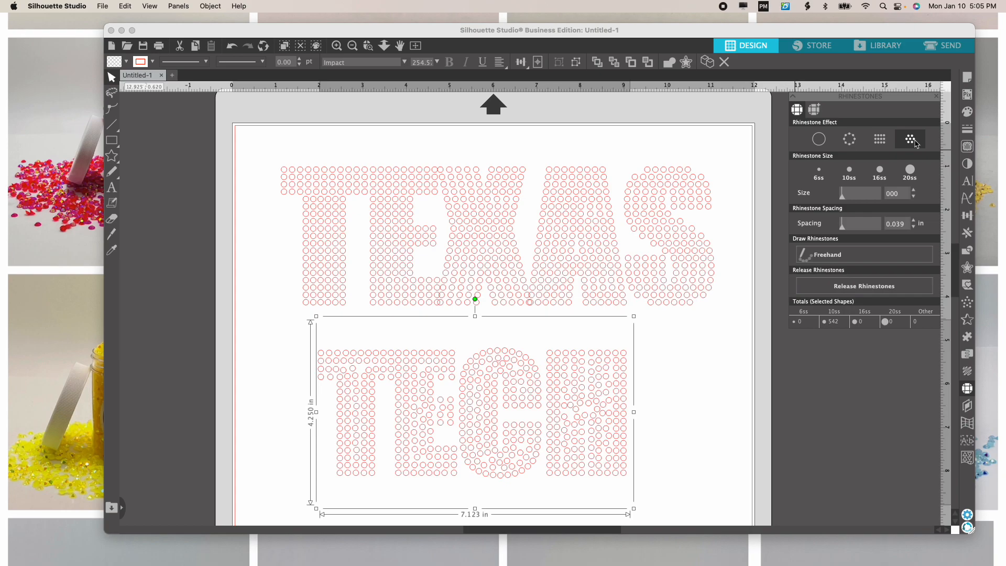
click(879, 139)
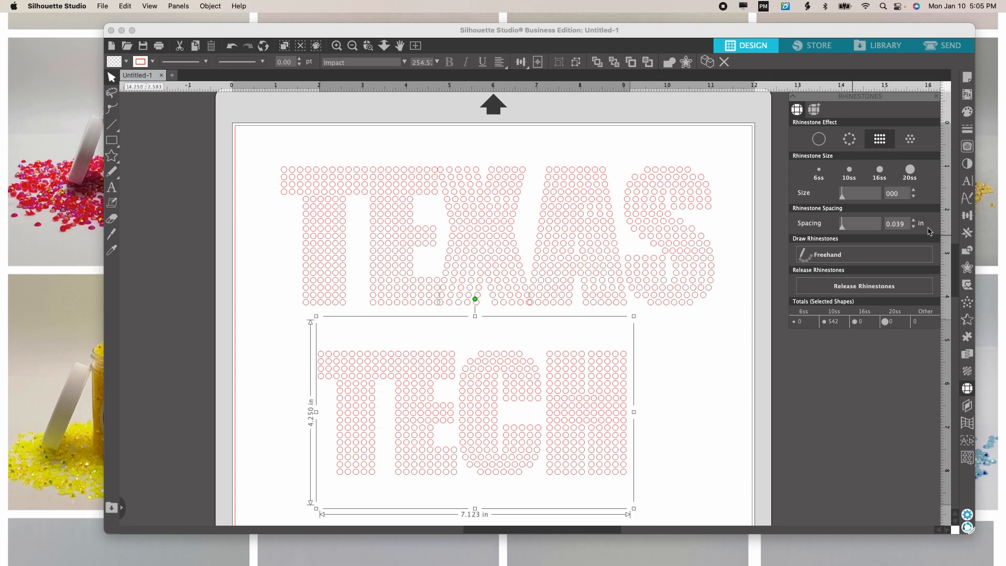
- Release the rhinestones of TECH into individual stones and clear the selection
scroll(737, 372, down, 1)
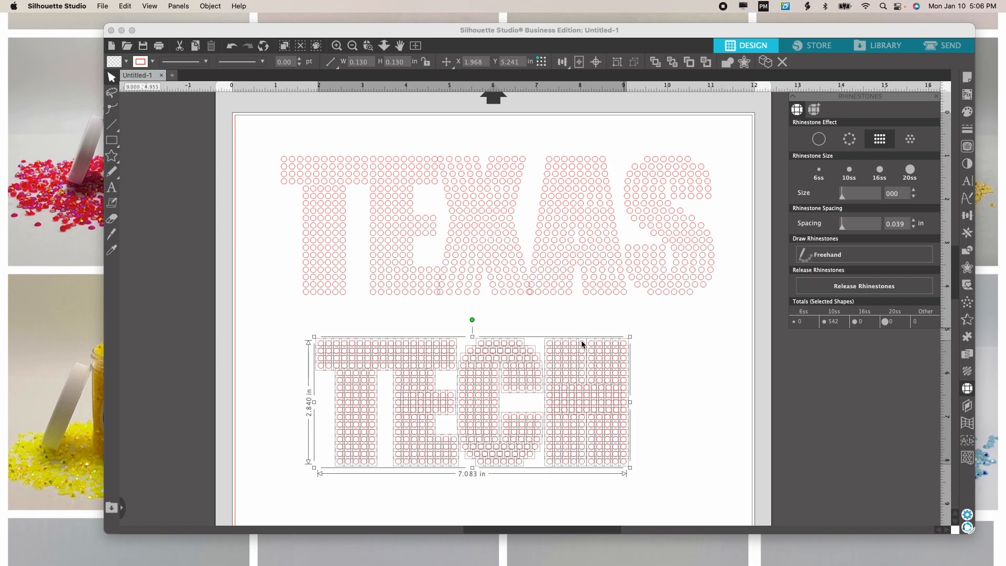
click(678, 374)
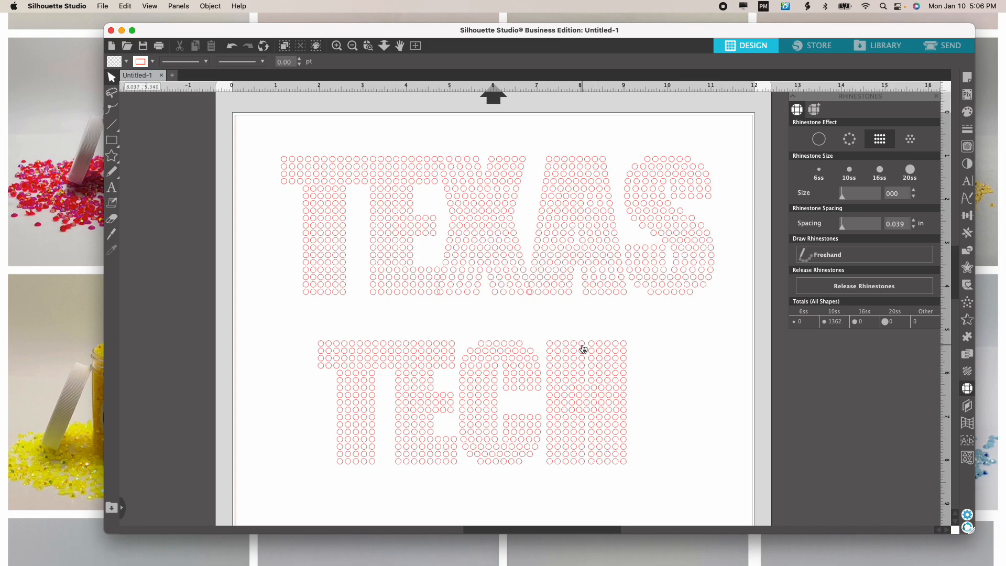
- Delete the stones in the left column of the upper gap of the H in TECH
click(582, 346)
drag(582, 346, 581, 377)
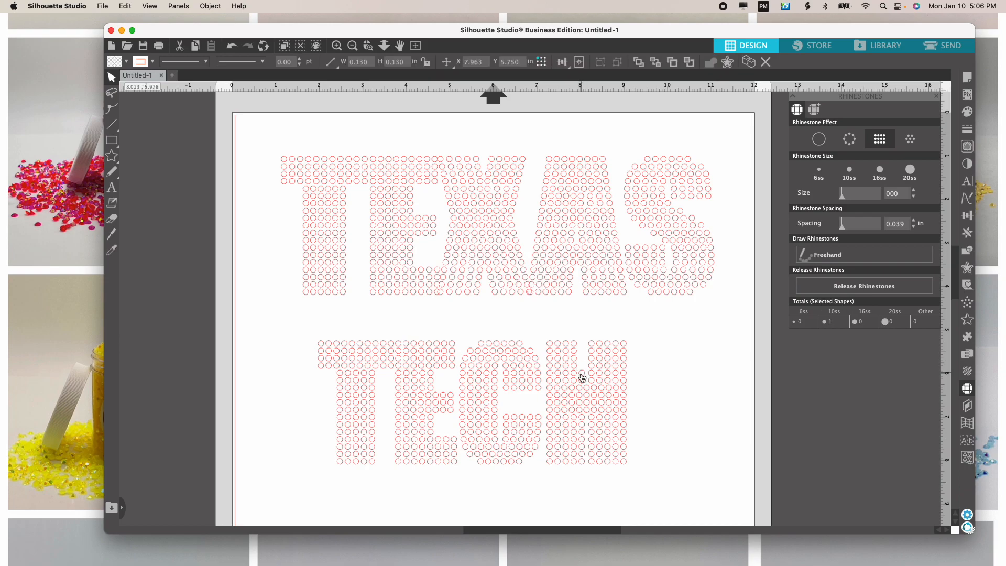
click(581, 374)
key(Delete)
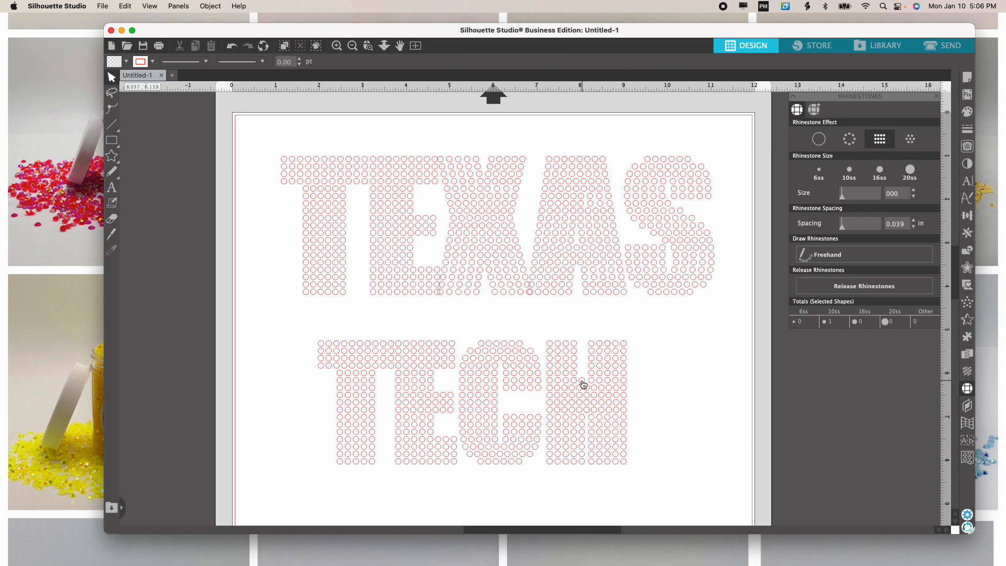
click(582, 382)
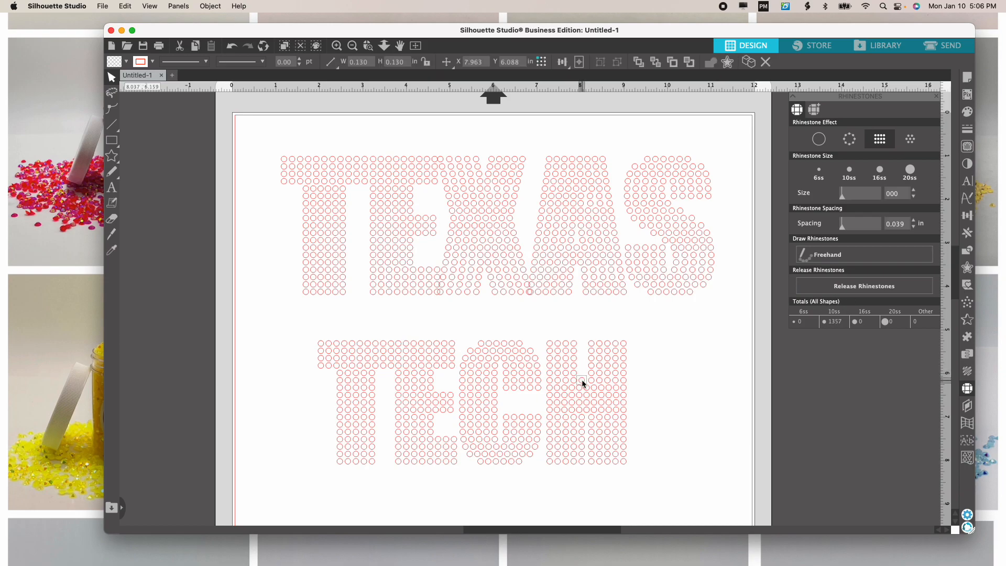
- Delete the stones one by one in the right column of the H's upper gap
click(590, 350)
click(591, 346)
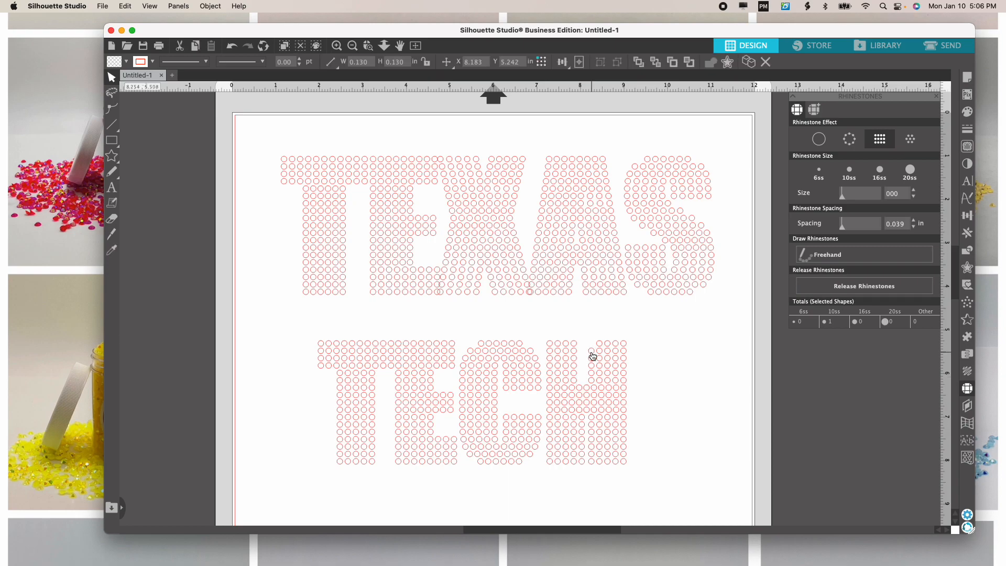
key(Delete)
click(591, 356)
key(Delete)
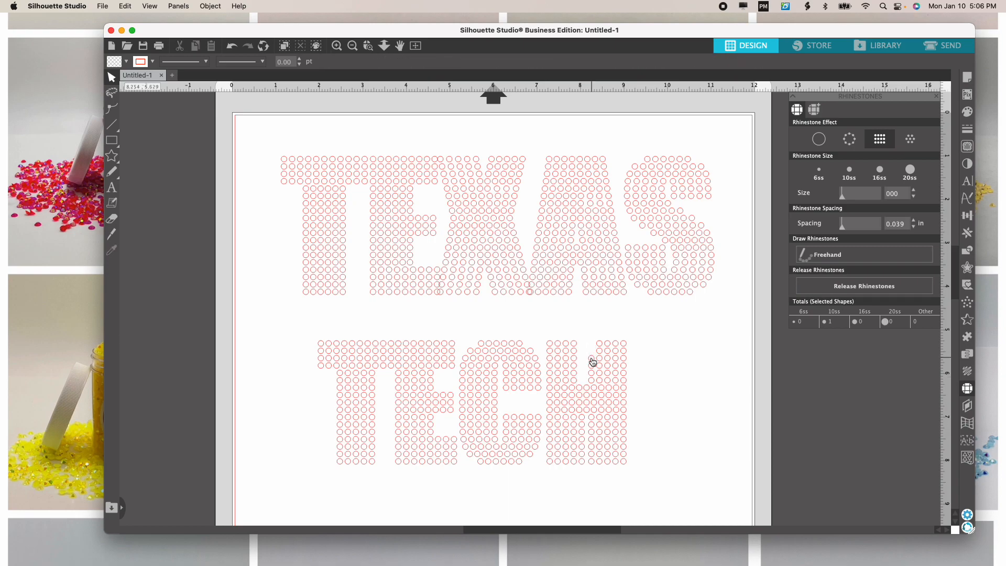
click(591, 361)
key(Delete)
click(591, 367)
key(Delete)
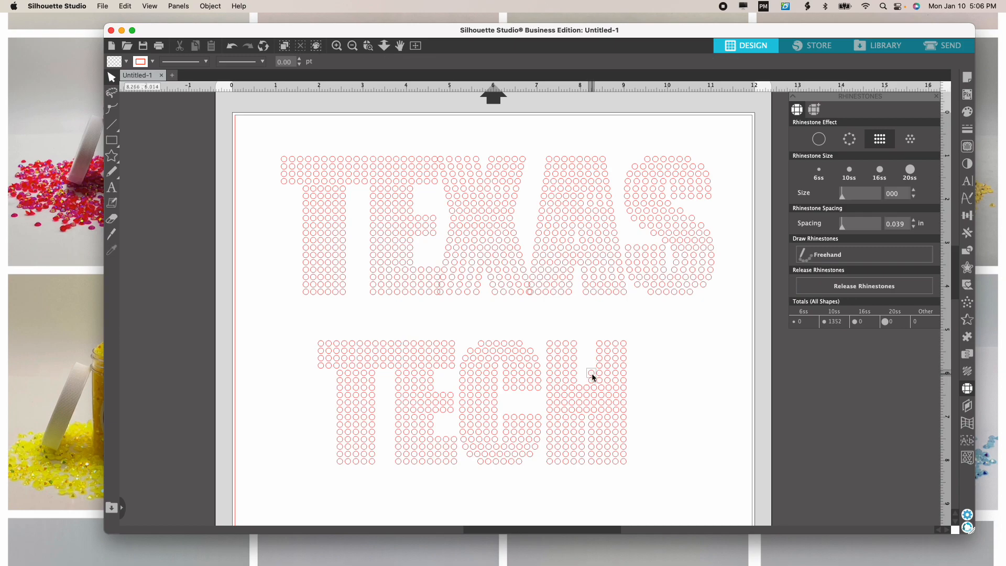
click(592, 375)
key(Delete)
click(593, 382)
key(Delete)
- Delete the stones in the left column of the H's lower gap, from below the crossbar to the baseline
click(581, 417)
key(Delete)
click(581, 425)
key(Delete)
click(582, 433)
key(Delete)
click(583, 441)
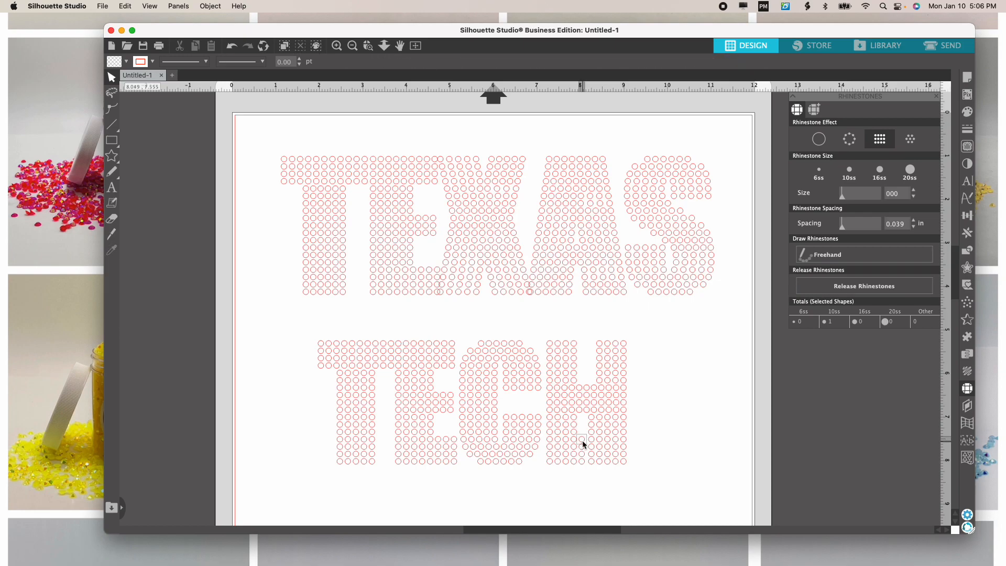
key(Delete)
click(583, 446)
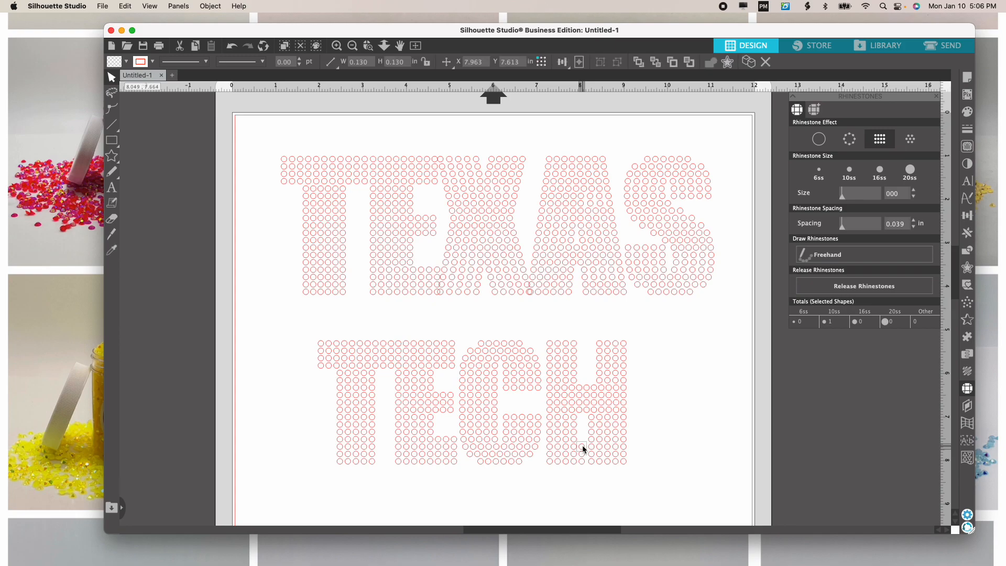
key(Delete)
click(582, 455)
key(Delete)
click(582, 461)
key(Delete)
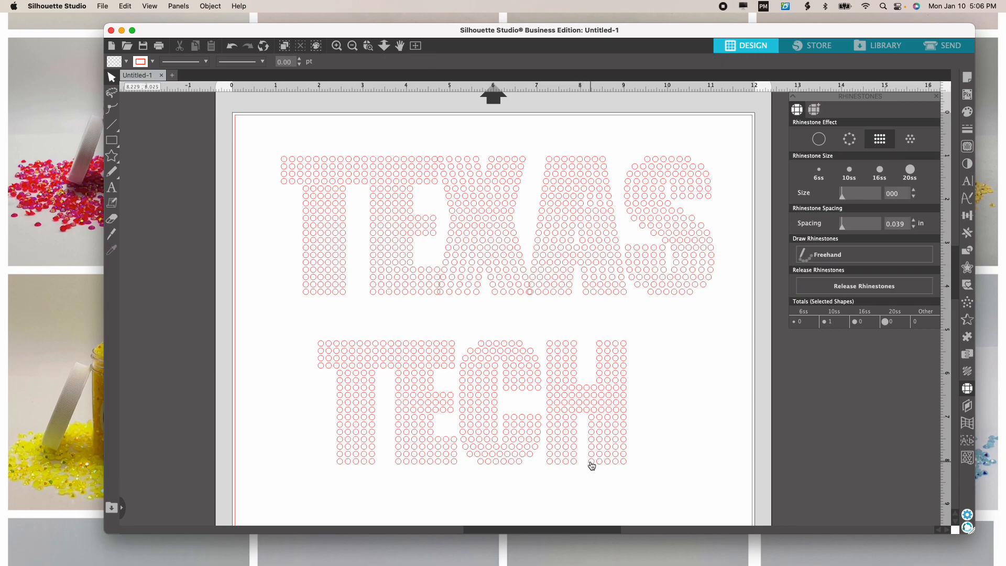
- Delete the stones in the right column of the H's lower gap in TECH, from the baseline up to the crossbar
click(592, 458)
key(Delete)
click(592, 453)
key(Delete)
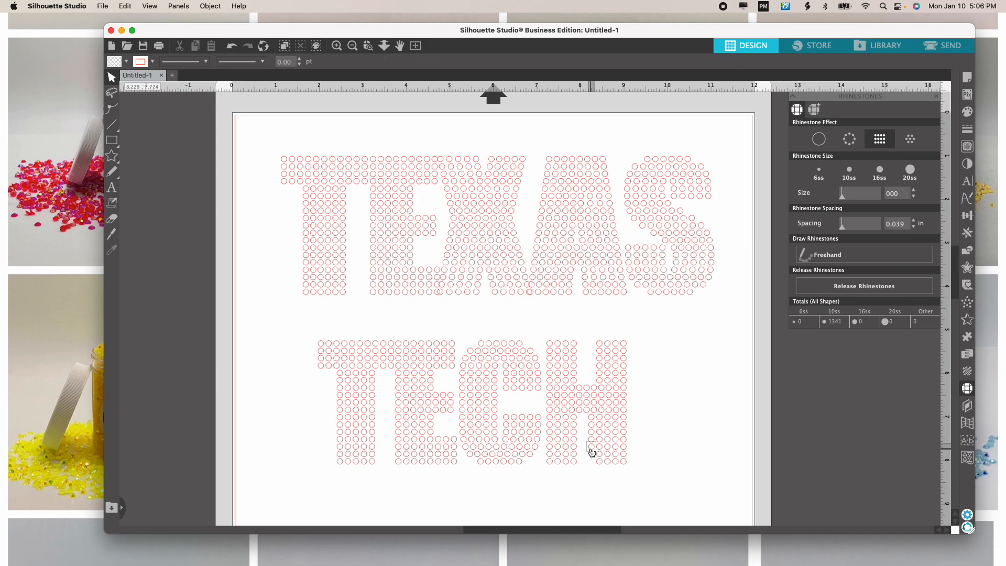
click(592, 446)
key(Delete)
click(591, 440)
key(Delete)
click(590, 436)
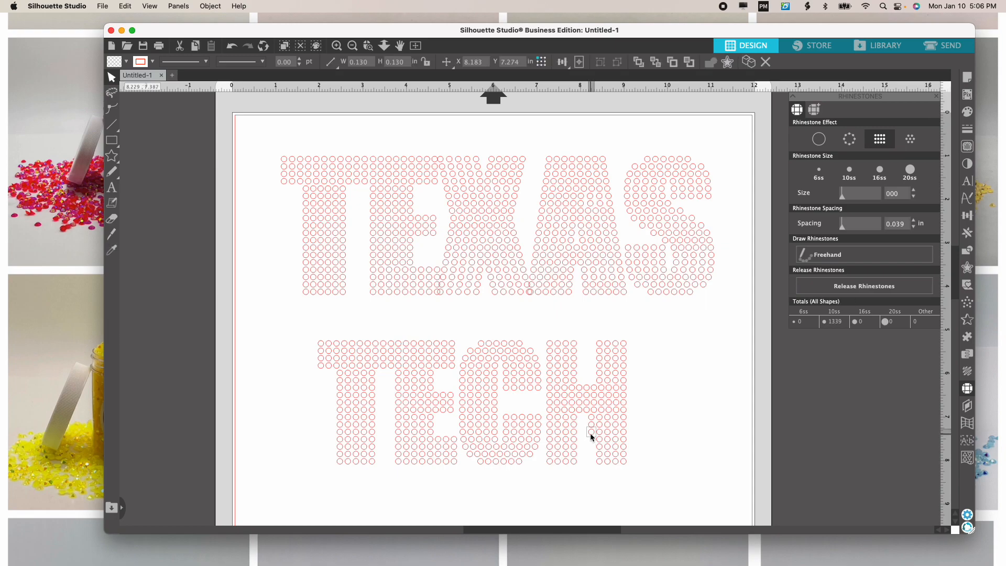
key(Delete)
click(590, 430)
key(Delete)
click(591, 421)
key(Delete)
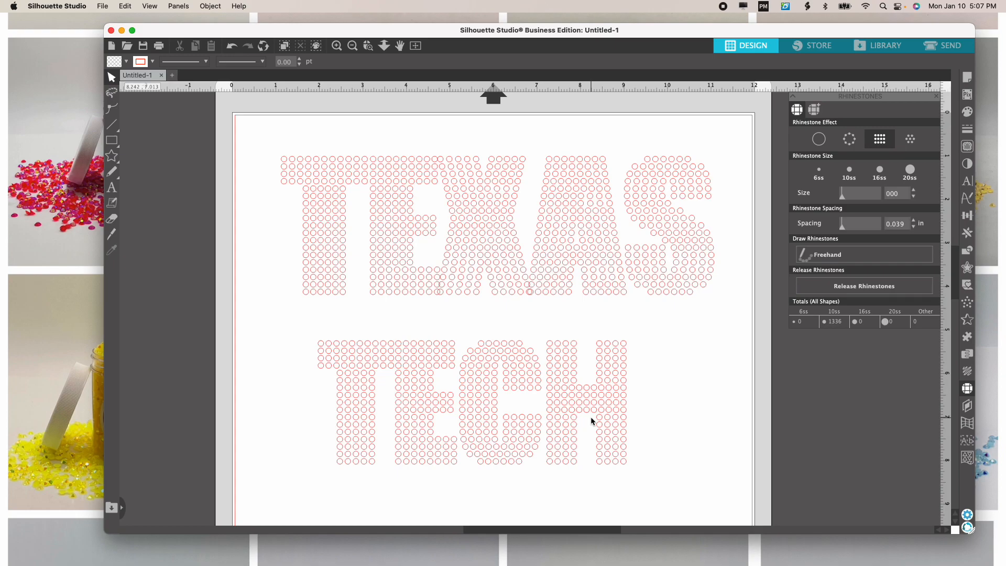
- Delete the leftmost column of stones of the E in TECH, from its top down to the middle arm
click(398, 344)
key(Delete)
click(399, 357)
key(Delete)
click(399, 365)
key(Delete)
click(399, 370)
key(Delete)
click(399, 375)
click(399, 374)
key(Delete)
click(398, 379)
key(Delete)
click(398, 387)
key(Delete)
click(398, 395)
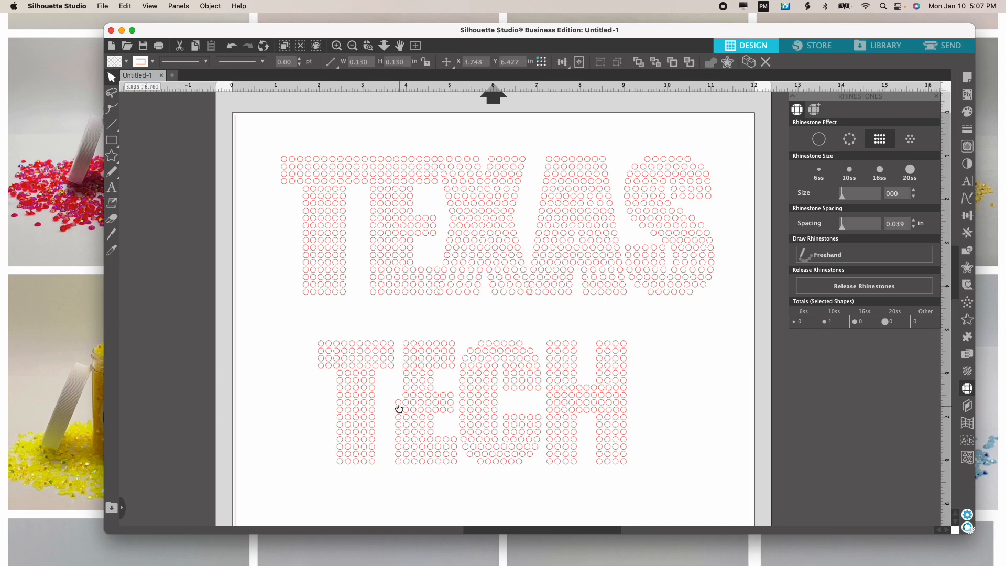
key(Delete)
click(398, 402)
key(Delete)
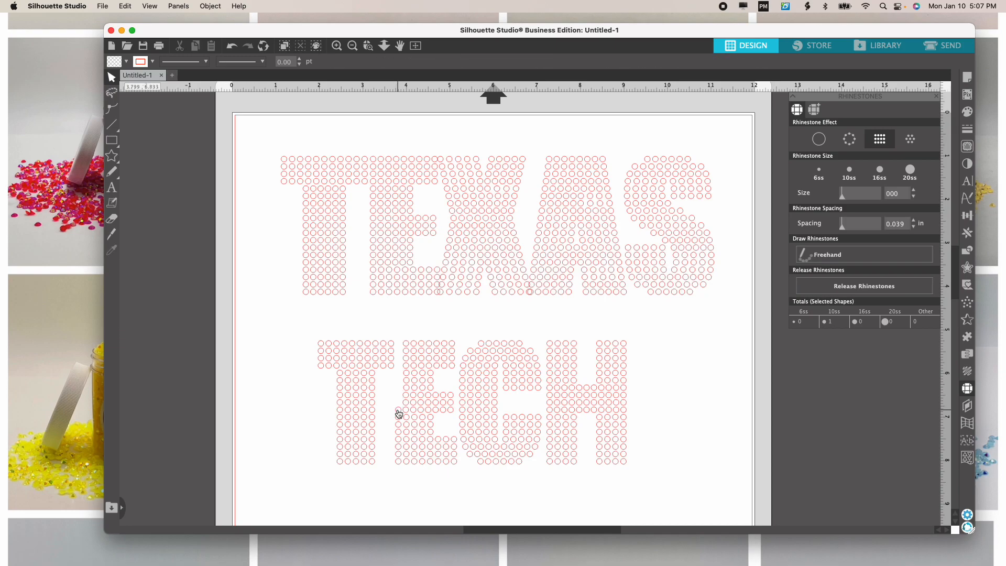
- Delete the rest of the leftmost stone column of the E in TECH, from the middle arm to the baseline
click(398, 410)
key(Delete)
click(398, 418)
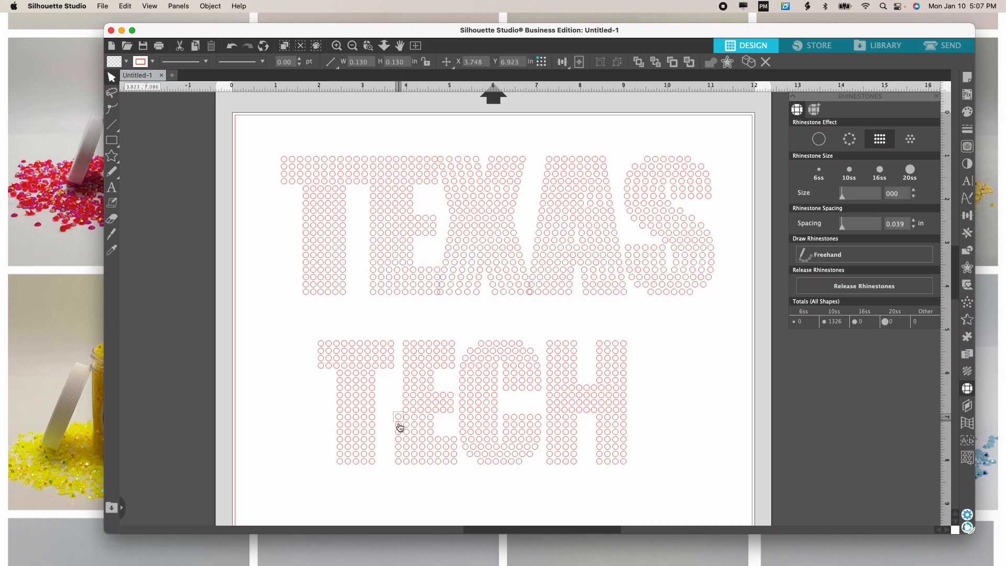
key(Delete)
click(398, 425)
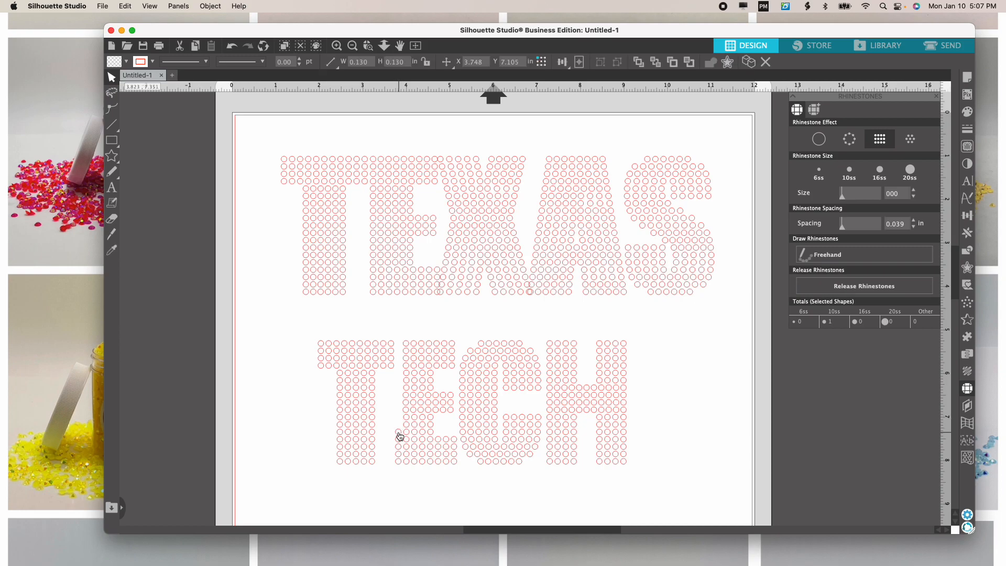
key(Delete)
click(398, 433)
key(Delete)
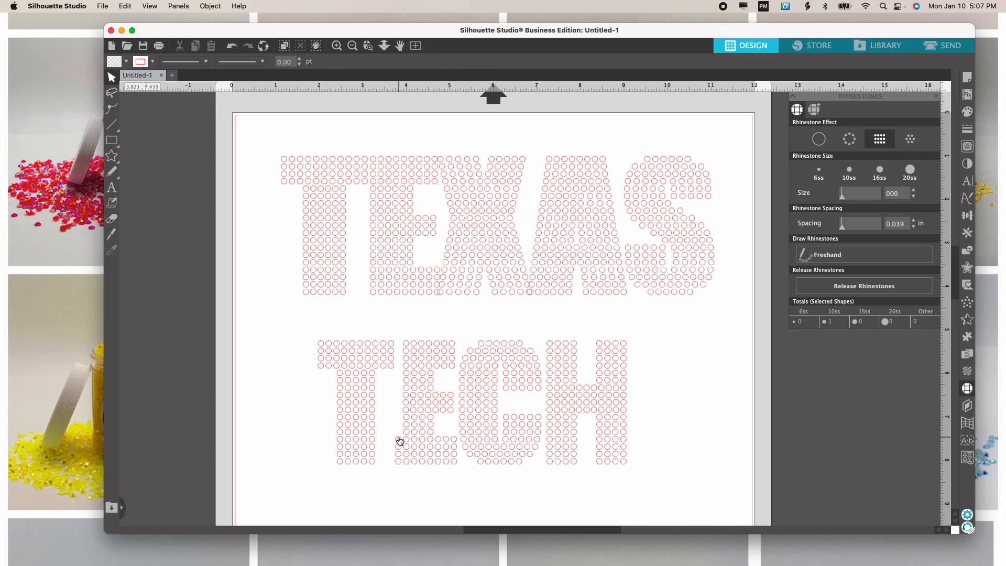
click(399, 439)
key(Delete)
click(398, 447)
key(Delete)
click(398, 454)
key(Delete)
click(398, 459)
key(Delete)
- Delete the innermost column of stones on the left stem of the C in TECH to widen its opening
click(495, 365)
key(Delete)
click(494, 374)
key(Delete)
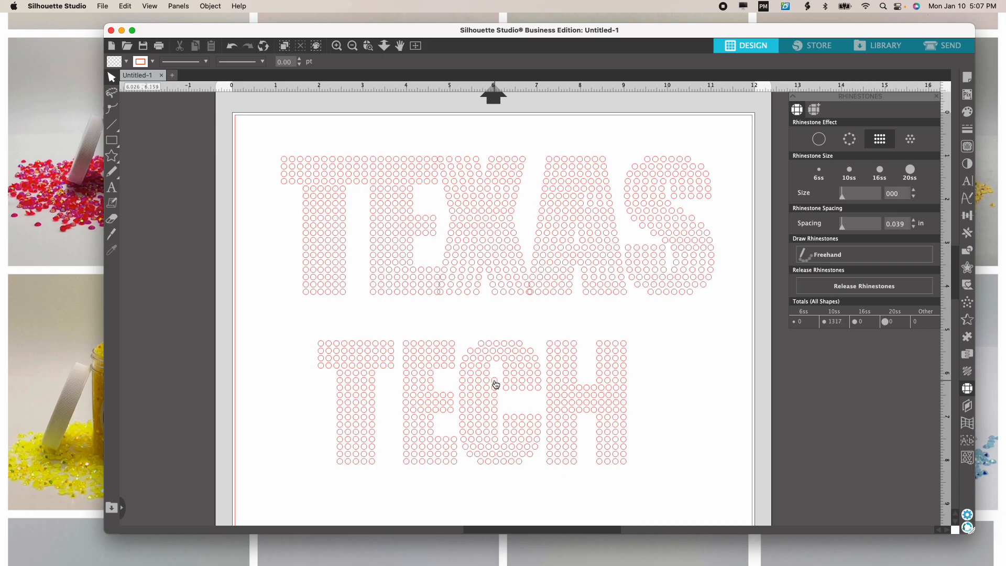
click(495, 379)
key(Delete)
click(495, 388)
key(Delete)
click(495, 397)
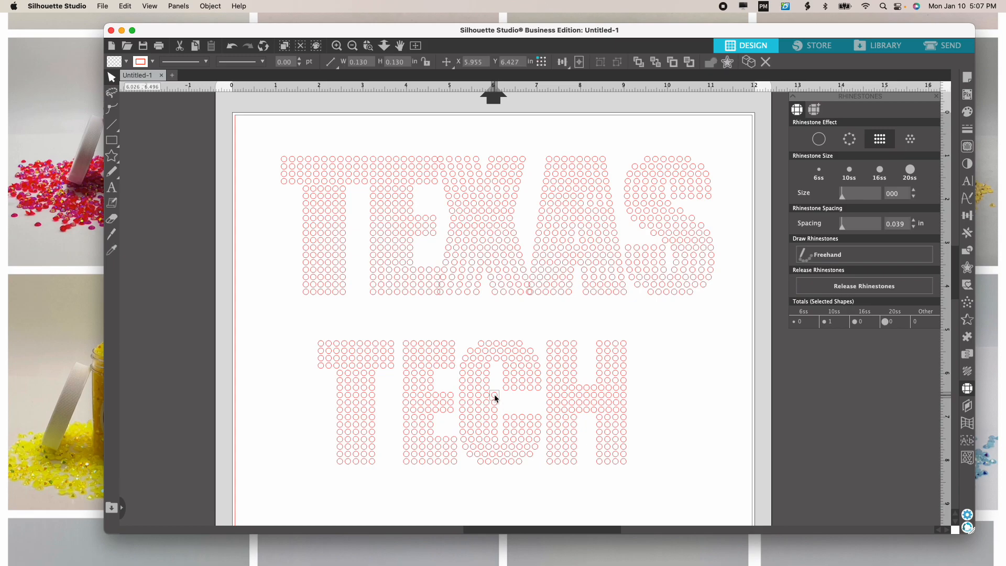
key(Delete)
click(495, 403)
key(Delete)
click(494, 410)
key(Delete)
click(494, 419)
key(Delete)
click(495, 426)
key(Delete)
click(494, 438)
key(Delete)
click(495, 437)
key(Delete)
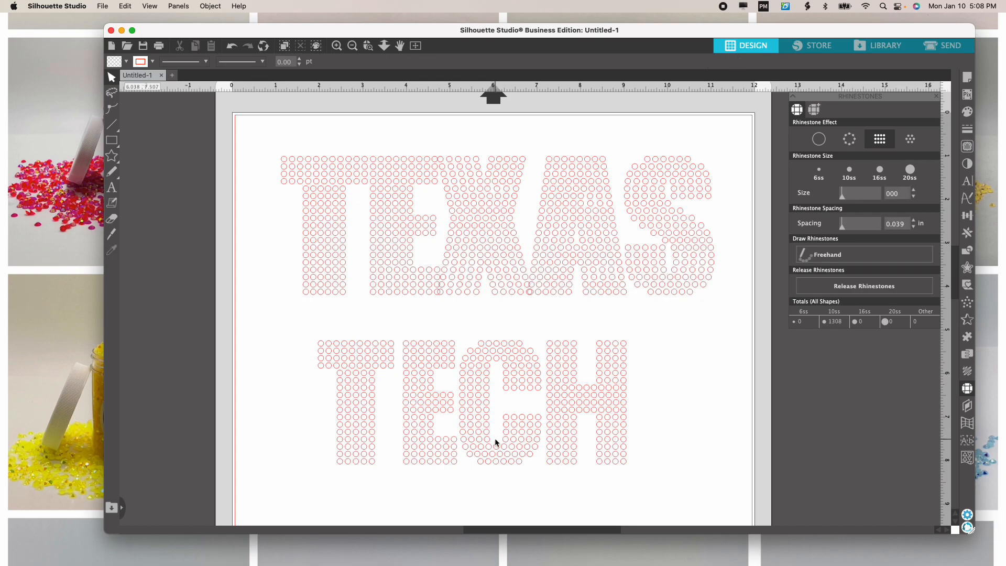
- Delete the inner-edge stones of the C's upper arm in TECH
click(505, 372)
key(Delete)
click(506, 373)
key(Delete)
click(505, 381)
key(Delete)
click(507, 388)
key(Delete)
- Delete the inner-edge stones of the C's lower arm in TECH
click(506, 418)
key(Delete)
click(506, 425)
key(Delete)
click(507, 431)
key(Delete)
click(506, 440)
key(Delete)
- Select all the stones of TECH and group them into one object
drag(281, 317, 523, 443)
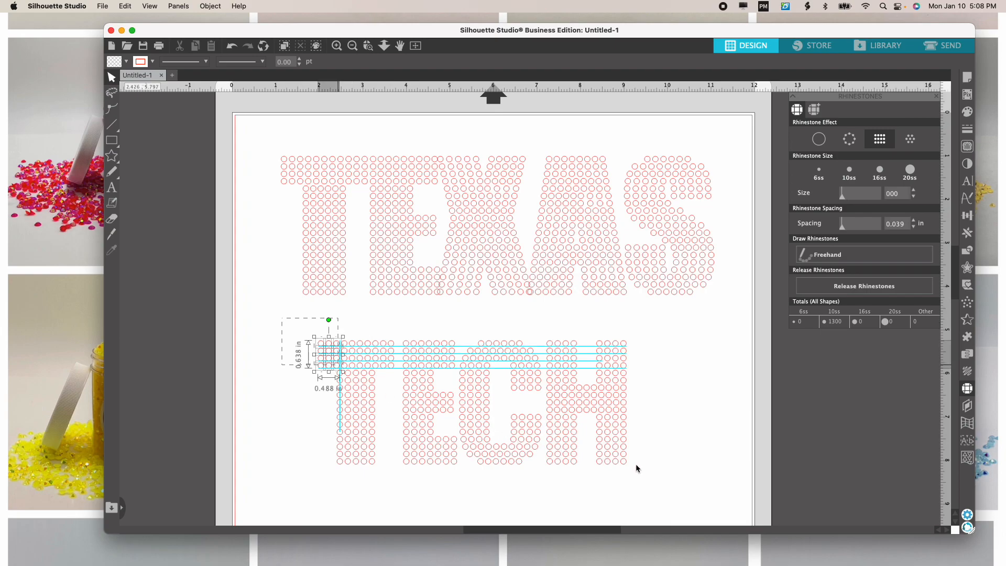
drag(670, 483, 670, 483)
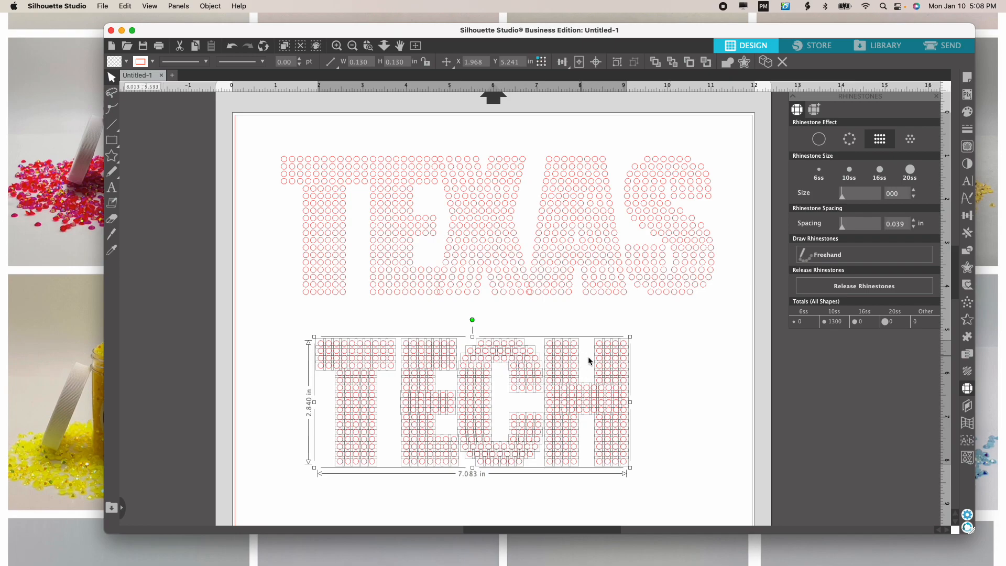
right_click(586, 358)
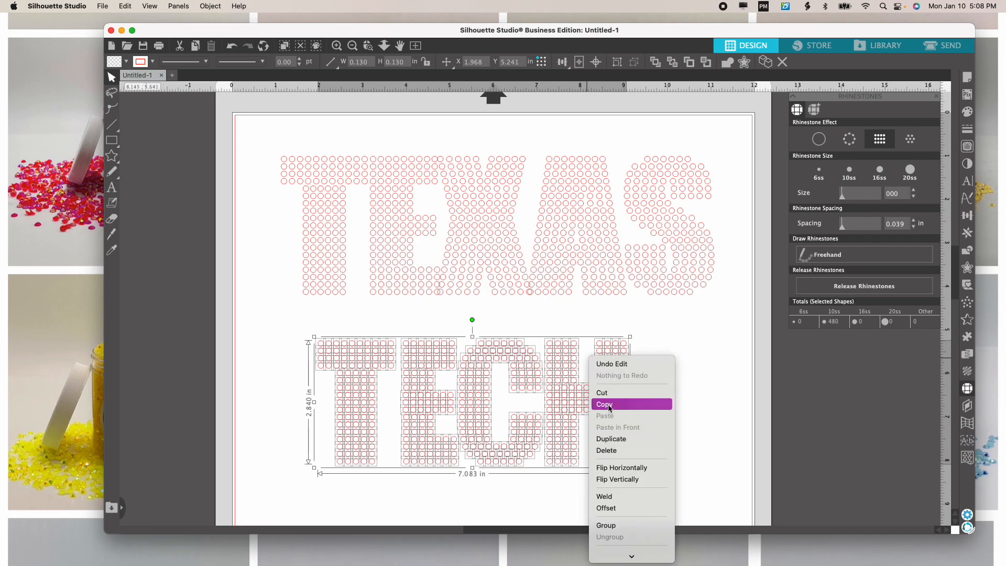
click(605, 525)
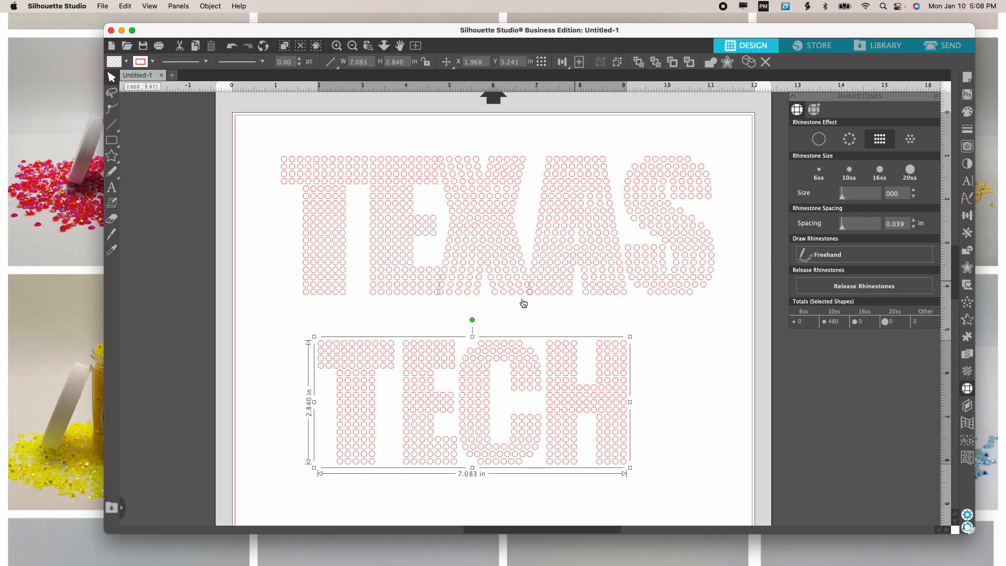
- Release the rhinestones of TEXAS into individual stones and clear the selection
click(430, 226)
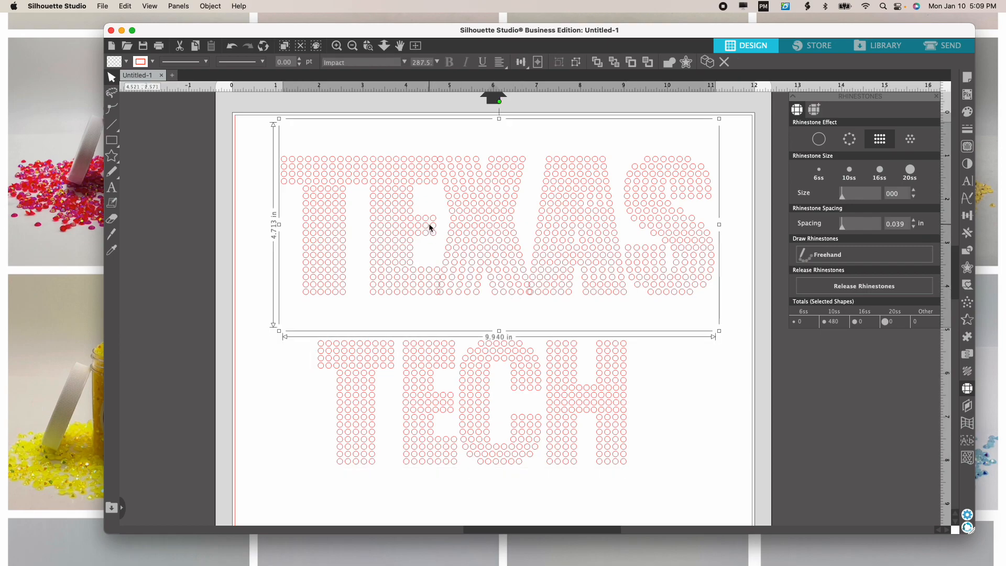
click(898, 285)
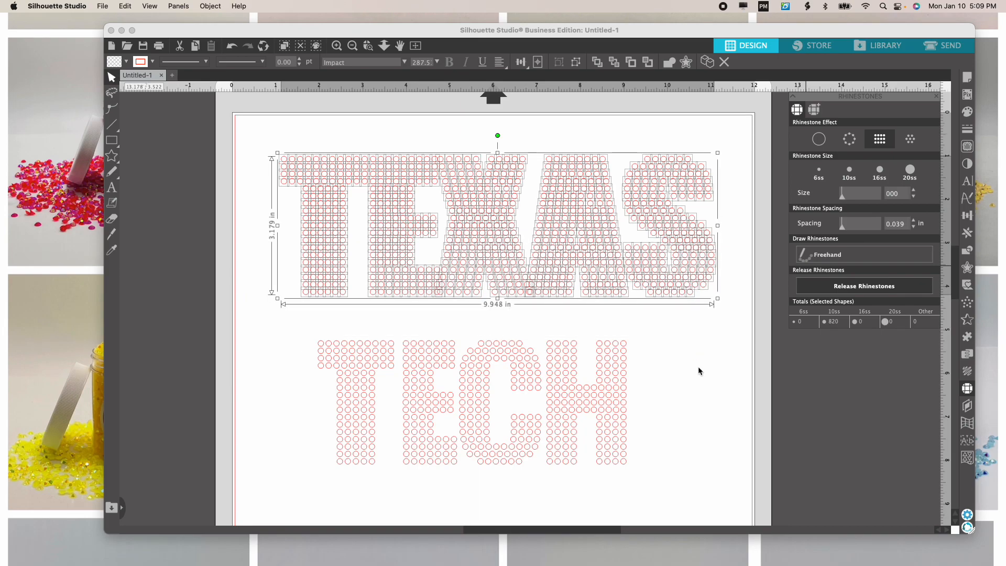
click(690, 327)
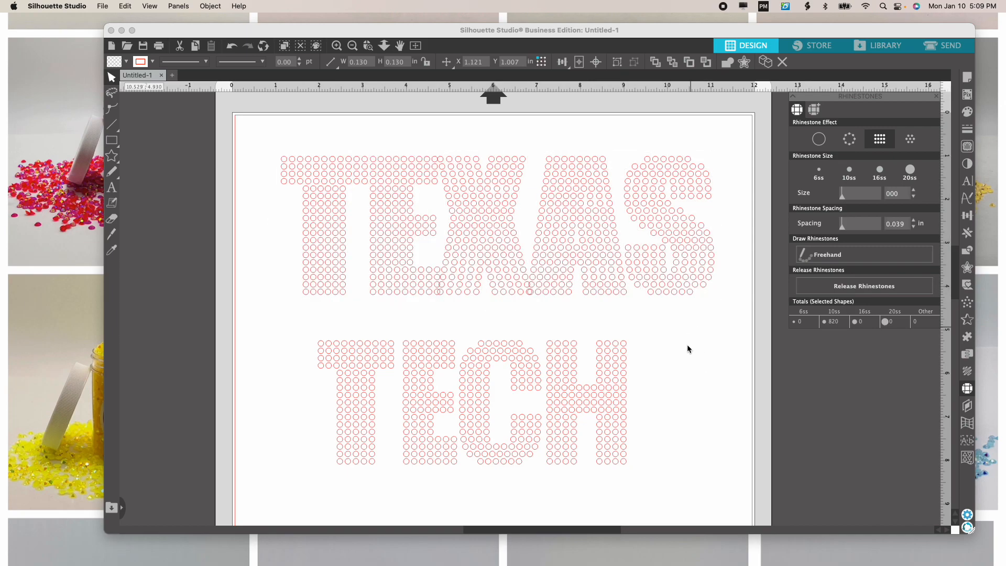
- Delete the leftmost column of stones of the E in TEXAS, from its top down to the middle arm
click(374, 159)
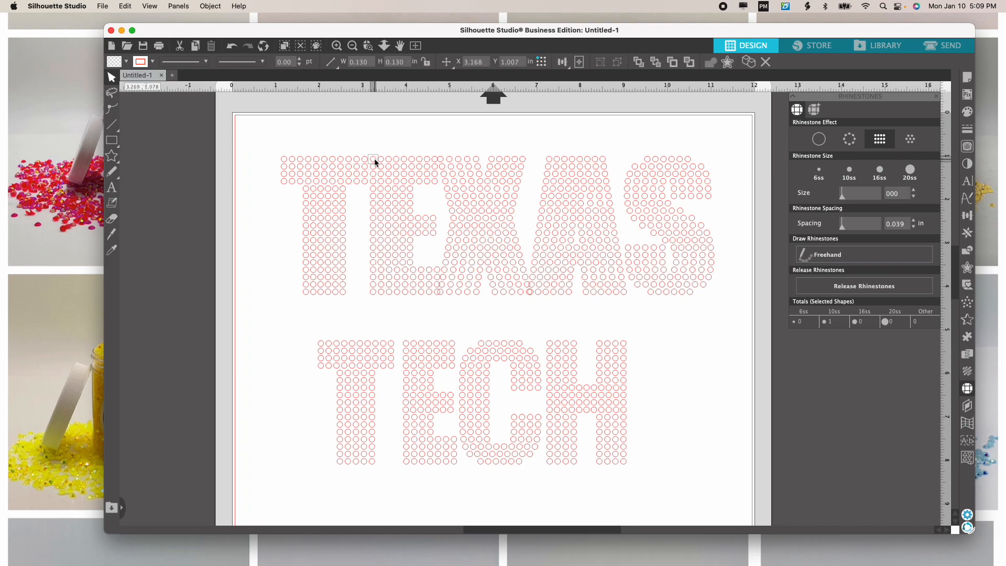
click(373, 168)
key(Delete)
click(372, 176)
key(Delete)
click(373, 187)
key(Delete)
click(373, 190)
key(Delete)
click(374, 202)
key(Delete)
click(373, 205)
key(Delete)
click(374, 219)
key(Delete)
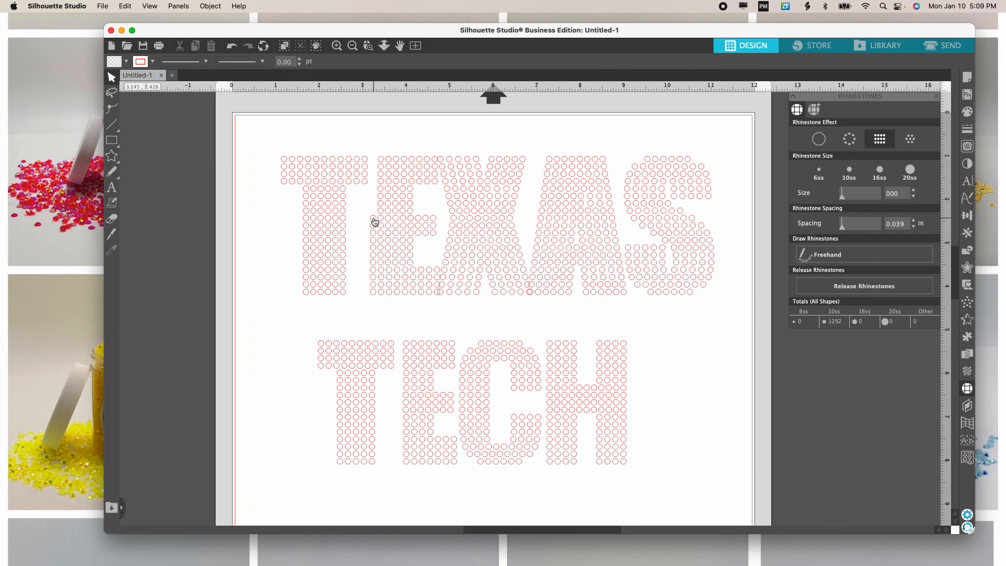
- Delete the remaining stones of the E's leftmost column in TEXAS, from the middle arm to the baseline
click(373, 225)
key(Delete)
click(374, 228)
key(Delete)
click(373, 233)
key(Delete)
click(373, 243)
key(Delete)
key(Delete)
click(373, 258)
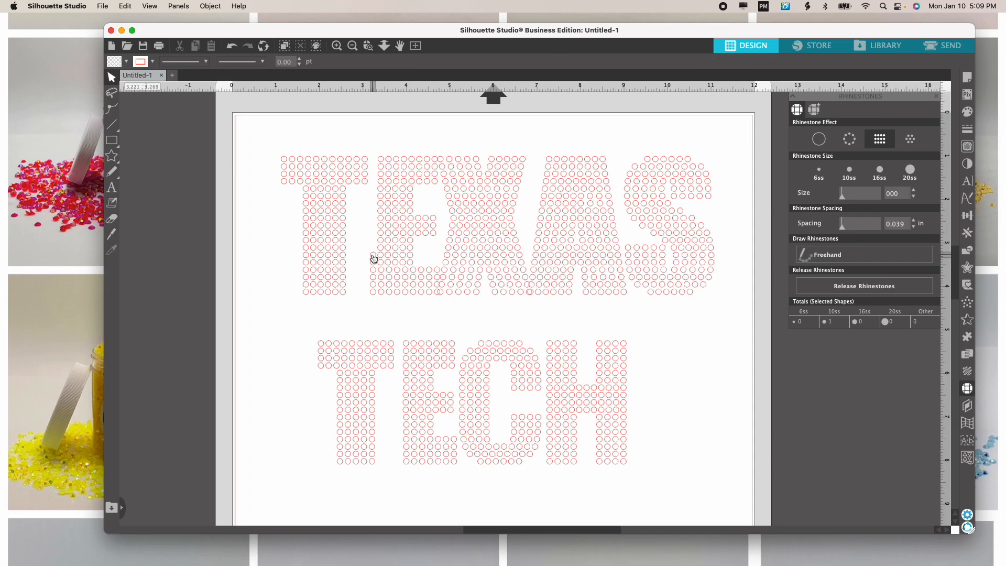
key(Delete)
key(Delete)
key(Delete)
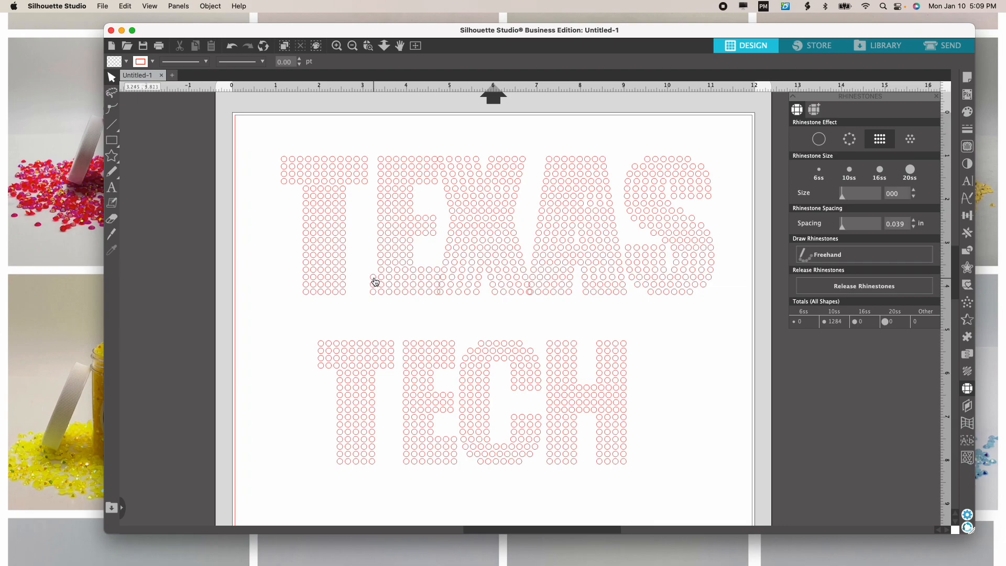
click(375, 280)
key(Delete)
click(375, 286)
key(Delete)
click(374, 293)
key(Delete)
- Duplicate the bottom-right stone of the T's stem in TEXAS, reposition the copy, and delete it
click(343, 291)
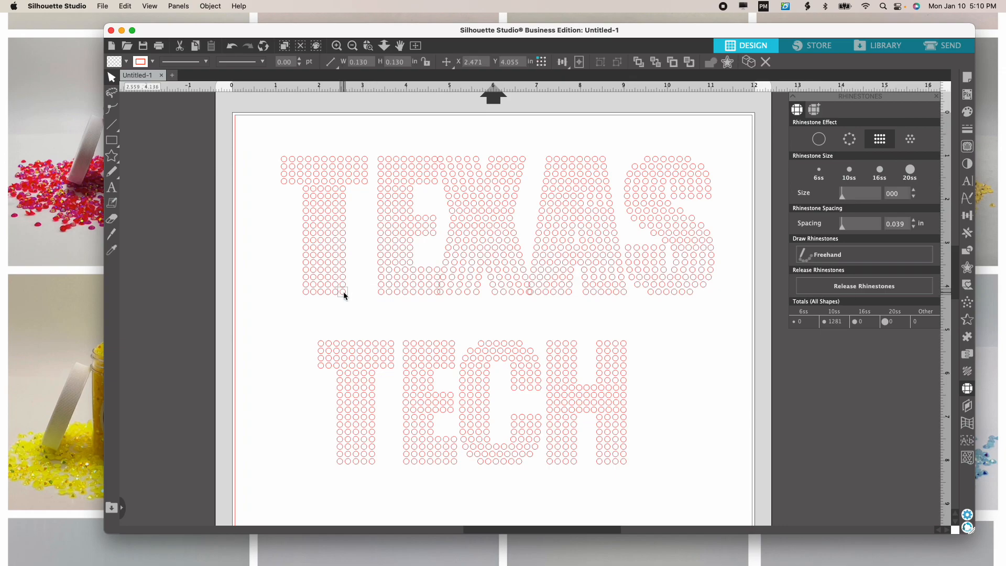
right_click(344, 291)
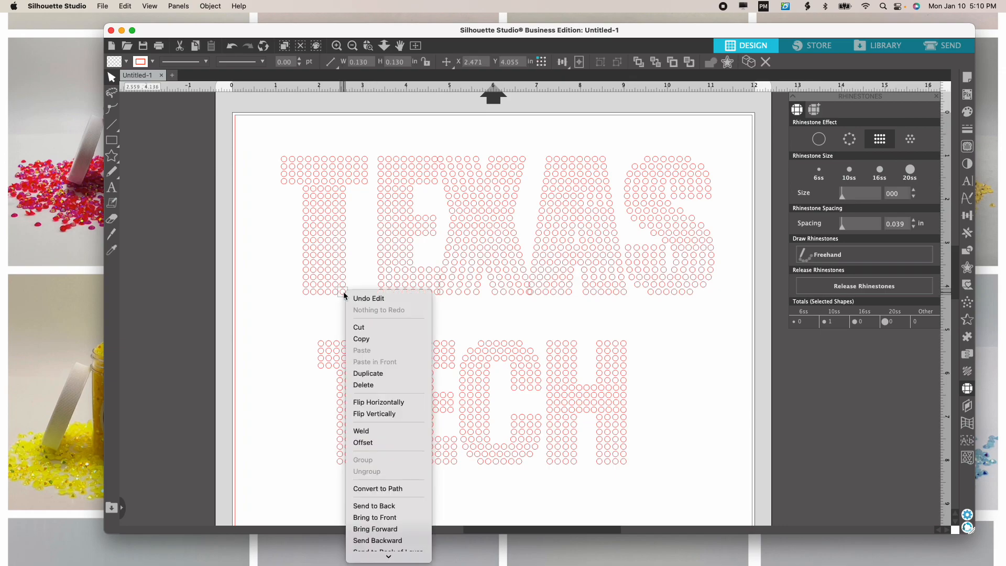
click(368, 372)
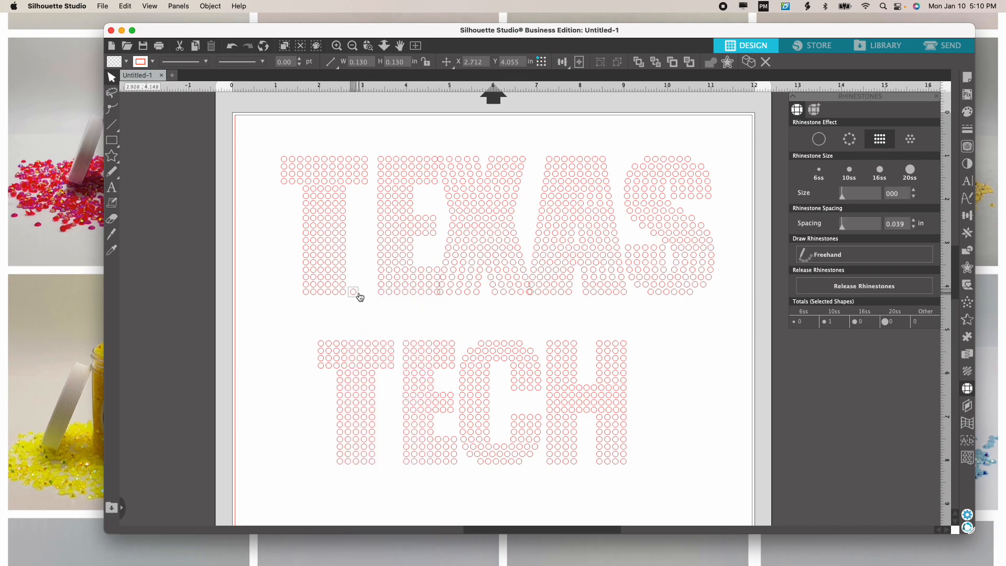
mouse_move(354, 294)
mouse_down()
mouse_move(335, 301)
mouse_move(350, 306)
mouse_up()
key(Delete)
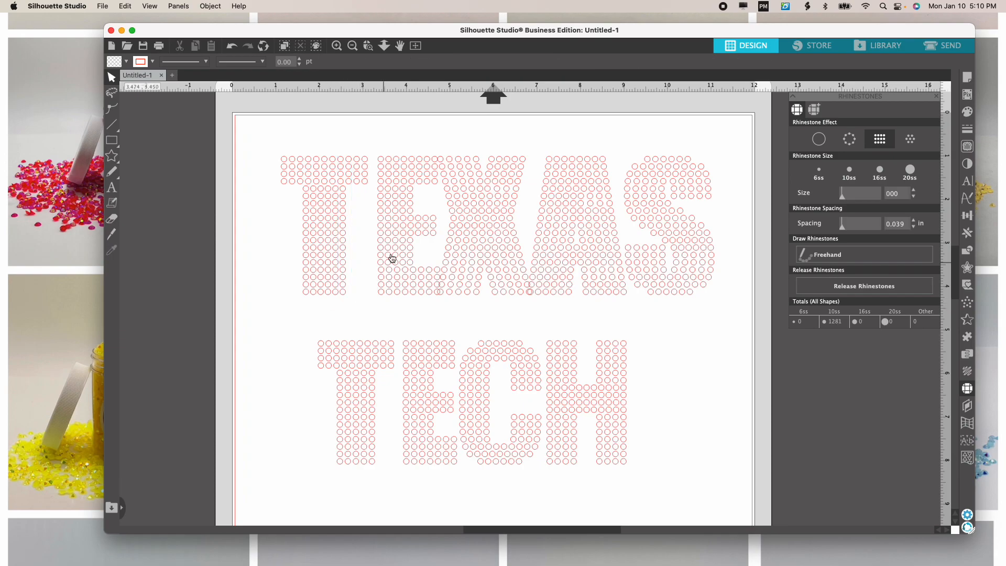
- Delete the stones between the E and X in TEXAS, along the X's left edge from the top to its waist
click(443, 164)
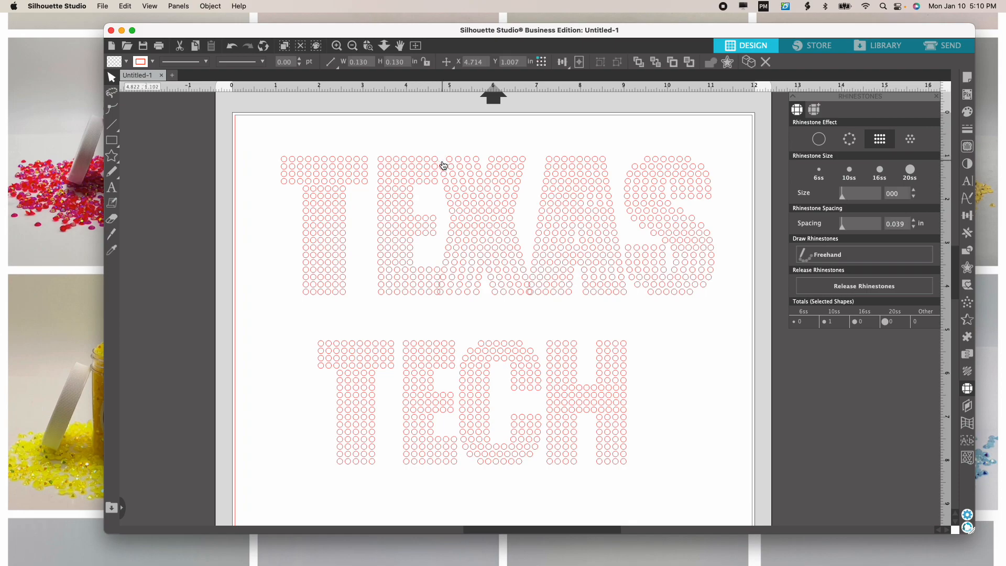
drag(442, 165, 445, 177)
click(444, 174)
key(Delete)
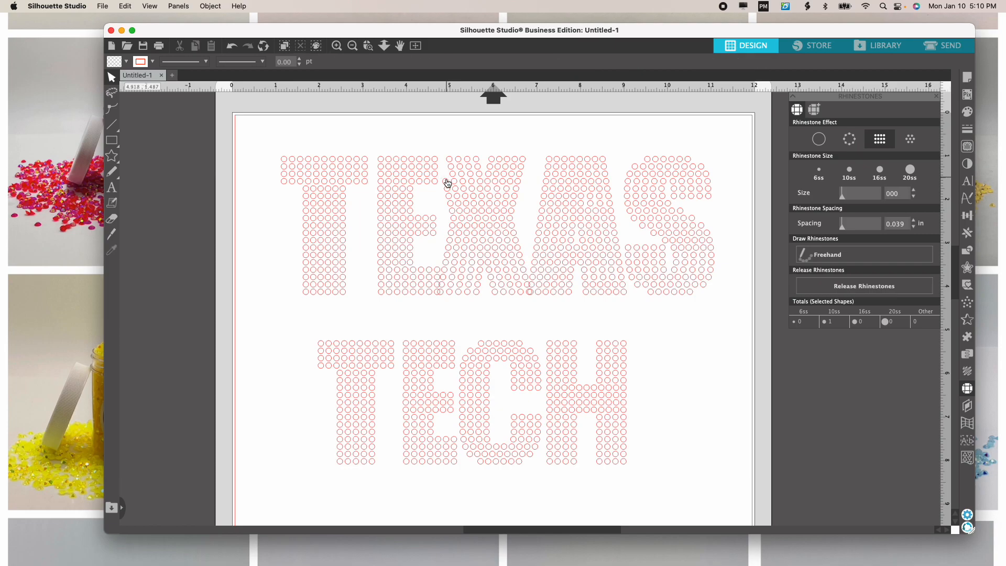
click(445, 179)
key(Delete)
click(447, 189)
key(Delete)
click(450, 197)
key(Delete)
click(451, 206)
key(Delete)
click(452, 218)
key(Delete)
- Delete the stones between the E and X in TEXAS, along the X's left edge from its waist to halfway down the leg
click(454, 219)
click(453, 230)
key(Delete)
click(451, 233)
key(Delete)
click(450, 241)
key(Delete)
click(448, 247)
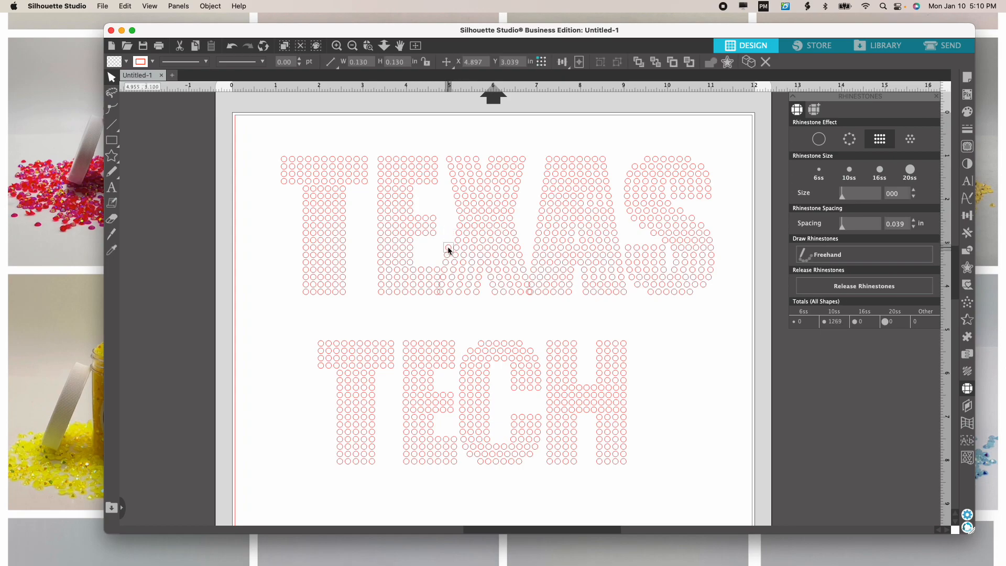
key(Delete)
click(447, 255)
key(Delete)
- Delete the remaining stones along the X's lower left edge in TEXAS, down to the baseline beside the E's bottom arm
click(446, 261)
key(Delete)
click(445, 266)
key(Delete)
click(443, 276)
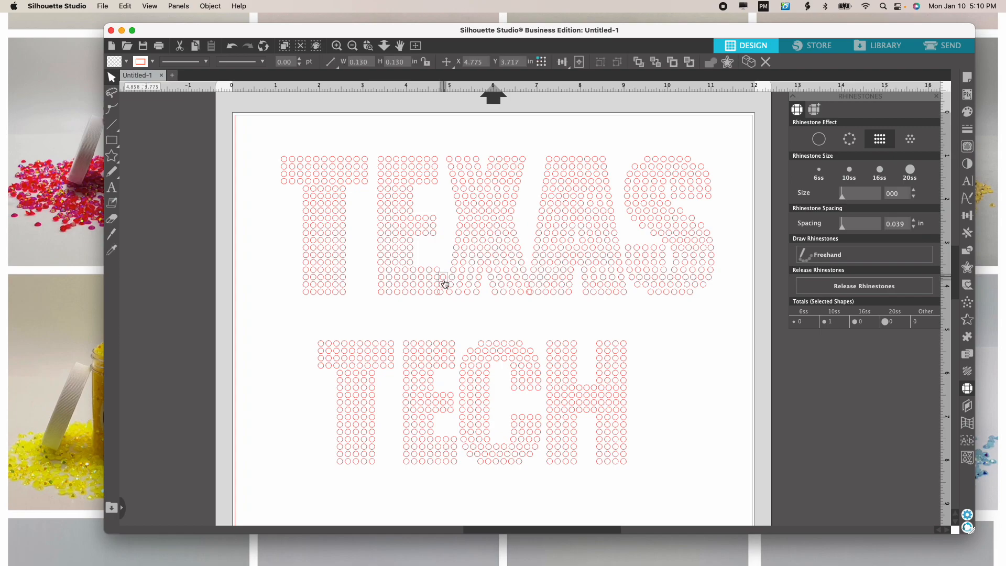
key(Delete)
click(444, 281)
key(Delete)
click(444, 290)
key(Delete)
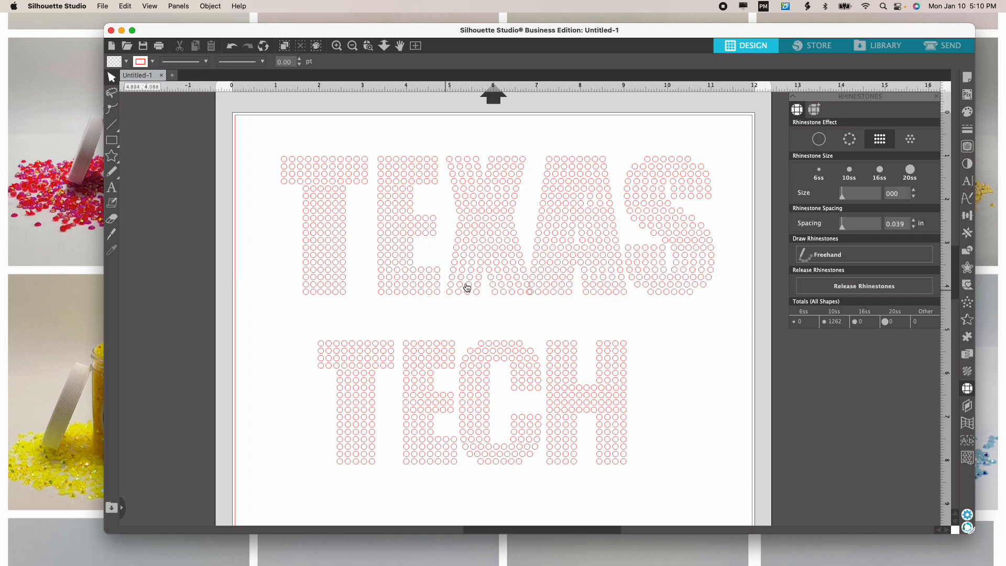
- Delete the top five stones along the outer edge of the X's upper right arm in TEXAS
click(524, 157)
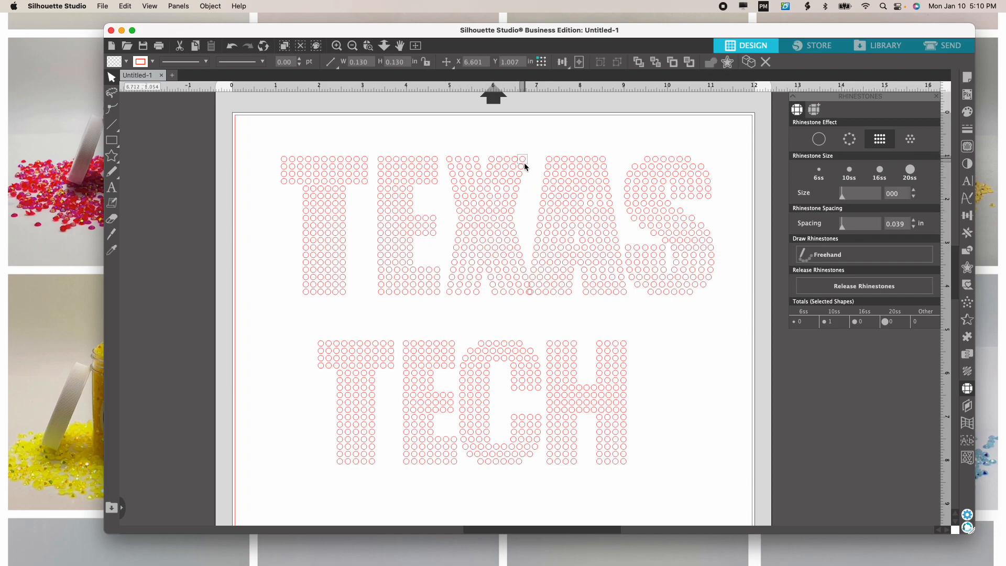
key(Delete)
click(523, 165)
key(Delete)
click(521, 174)
key(Delete)
click(519, 181)
key(Delete)
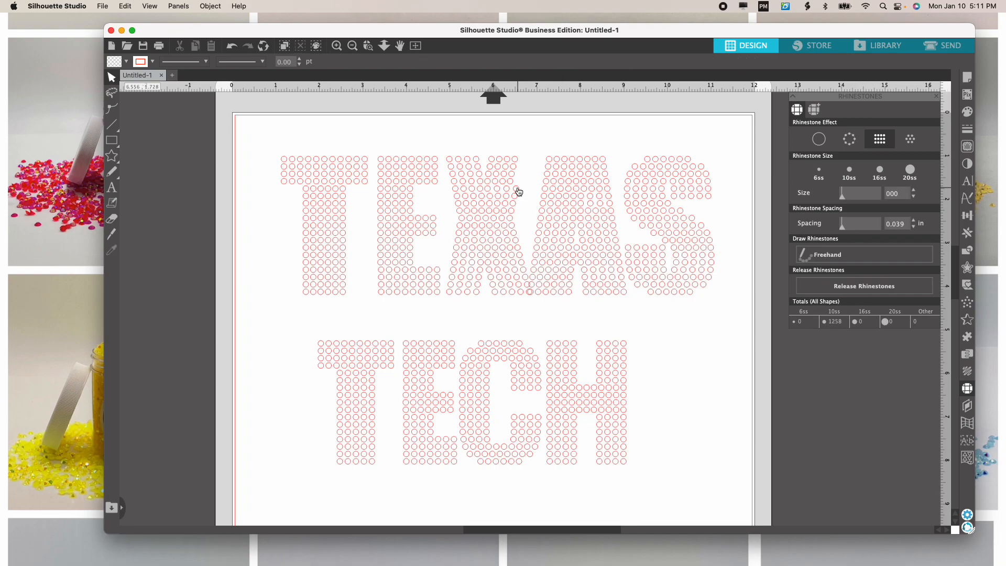
click(517, 188)
key(Delete)
- Delete the next four stones along the X's right edge in TEXAS, continuing down to its waist
click(515, 196)
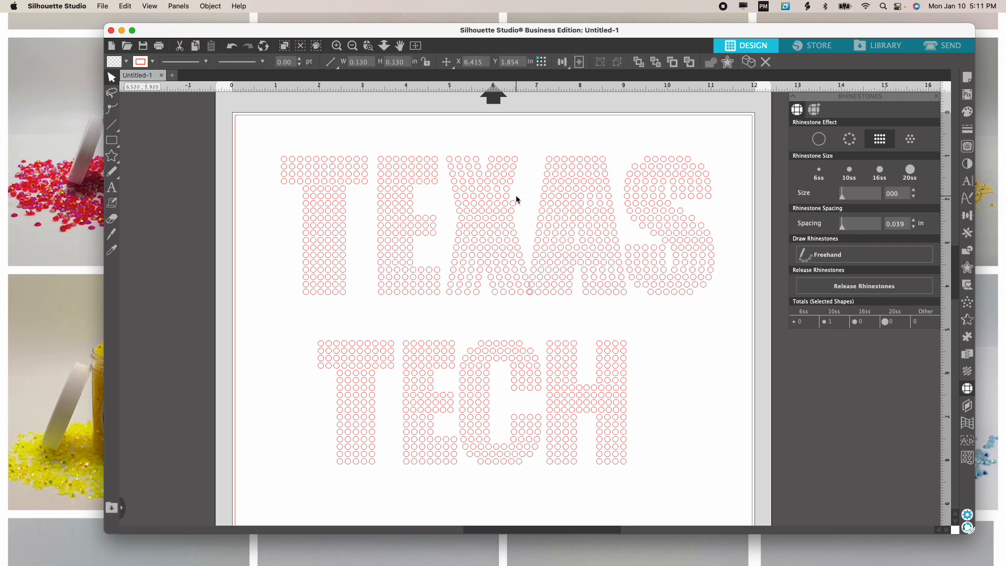
key(Delete)
click(513, 204)
key(Delete)
click(511, 213)
key(Delete)
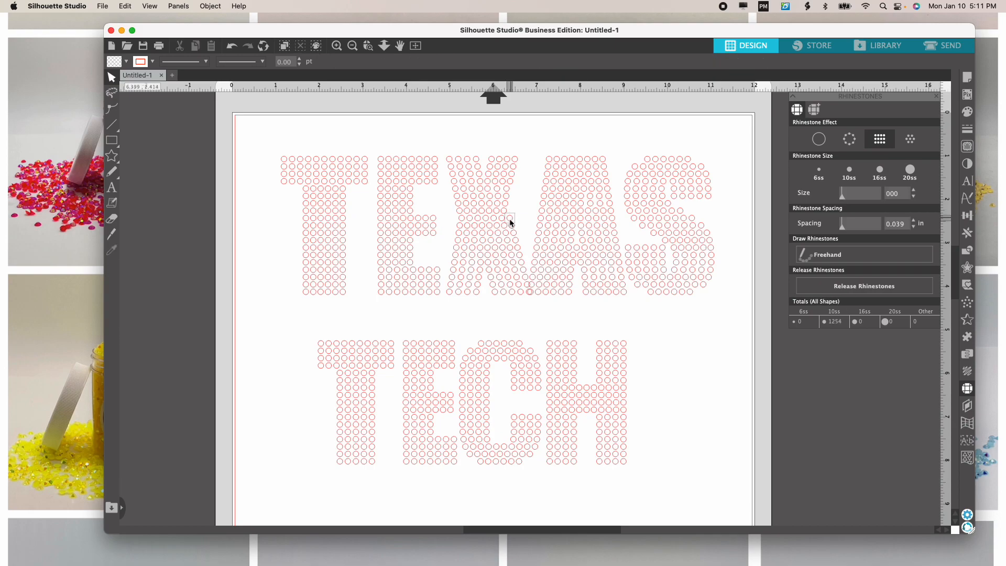
click(510, 218)
key(Delete)
- Delete the stones between the X and A in TEXAS, along the X's right edge from just below its waist down the leg
click(511, 228)
key(Delete)
click(514, 232)
key(Delete)
click(517, 247)
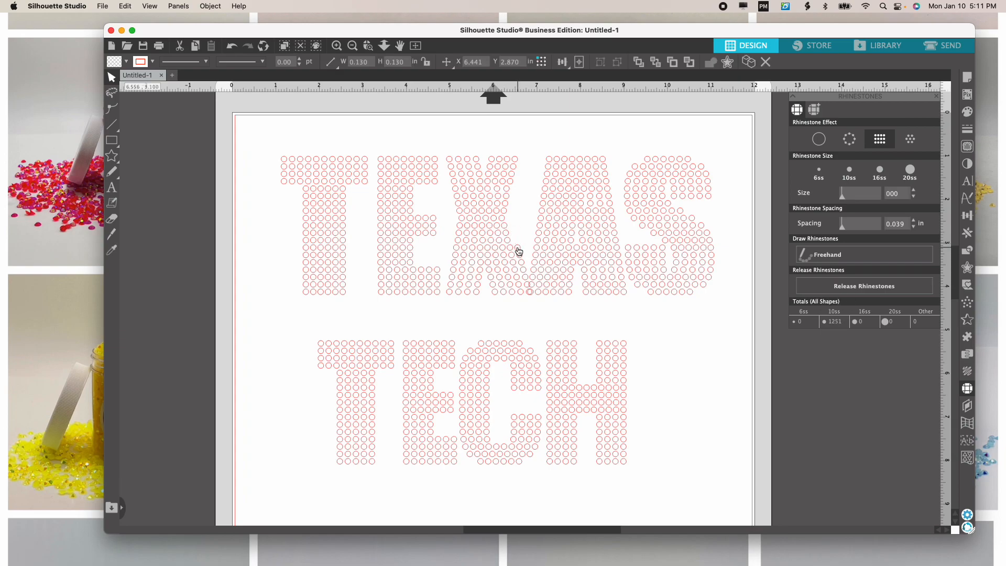
key(Delete)
click(519, 256)
key(Delete)
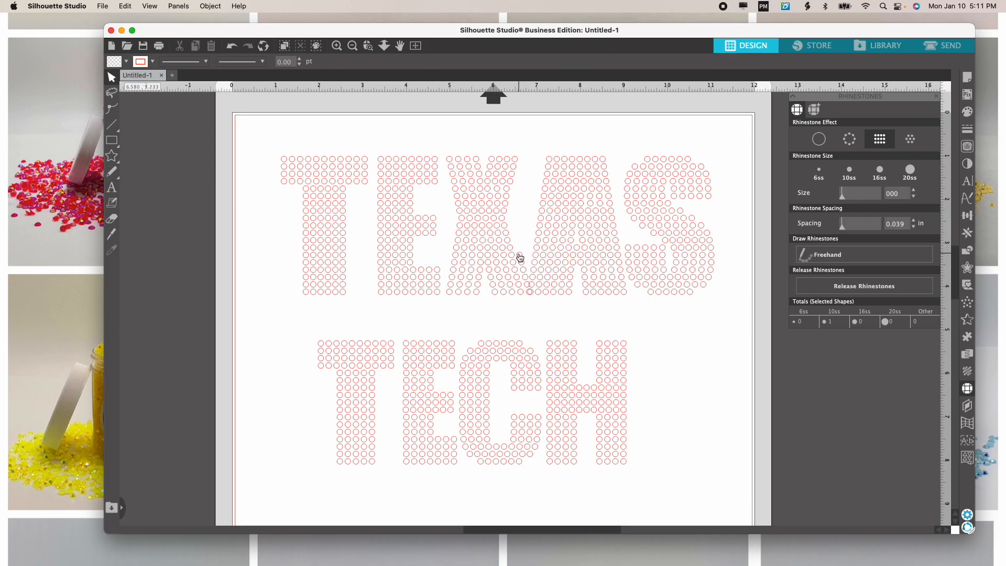
click(521, 262)
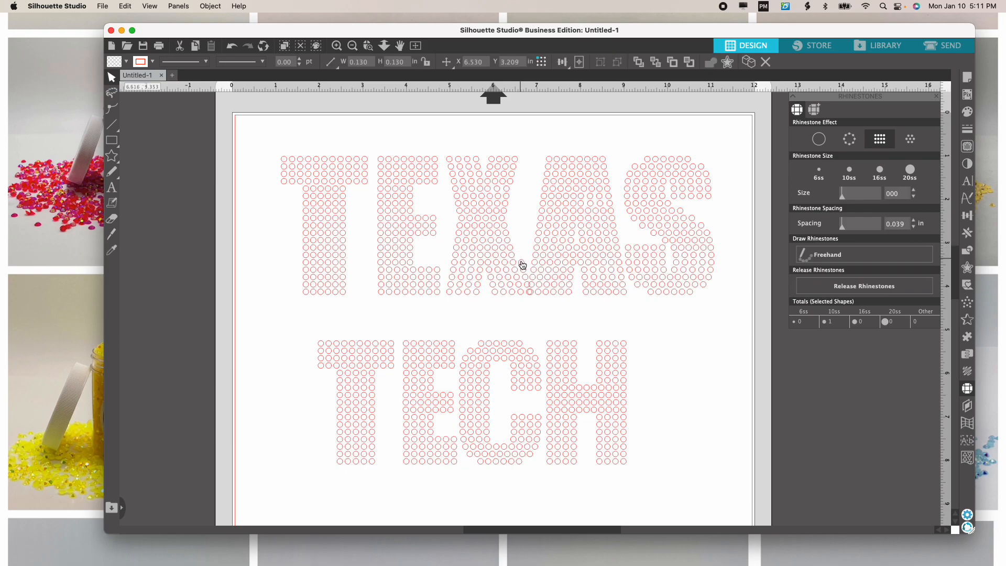
key(Delete)
- Delete the remaining stones where the X's lower right leg meets the A, down to the overlapping ones at the baseline
click(520, 264)
key(Delete)
click(524, 277)
key(Delete)
click(527, 287)
key(Delete)
click(528, 294)
click(521, 286)
click(527, 287)
click(524, 286)
key(Delete)
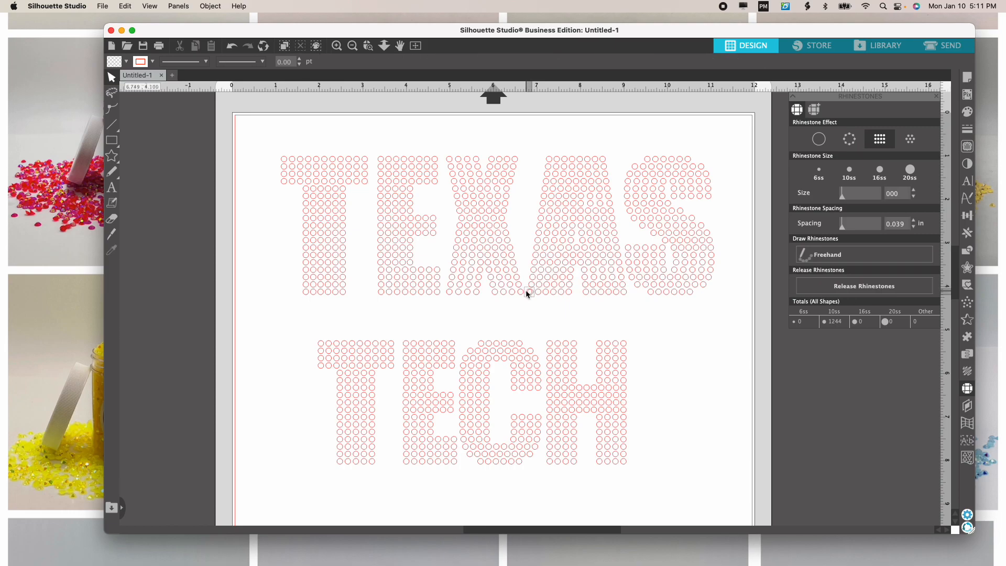
click(526, 291)
key(Delete)
- Delete four stones around the top of the A's inner opening in TEXAS to enlarge the hole
click(574, 220)
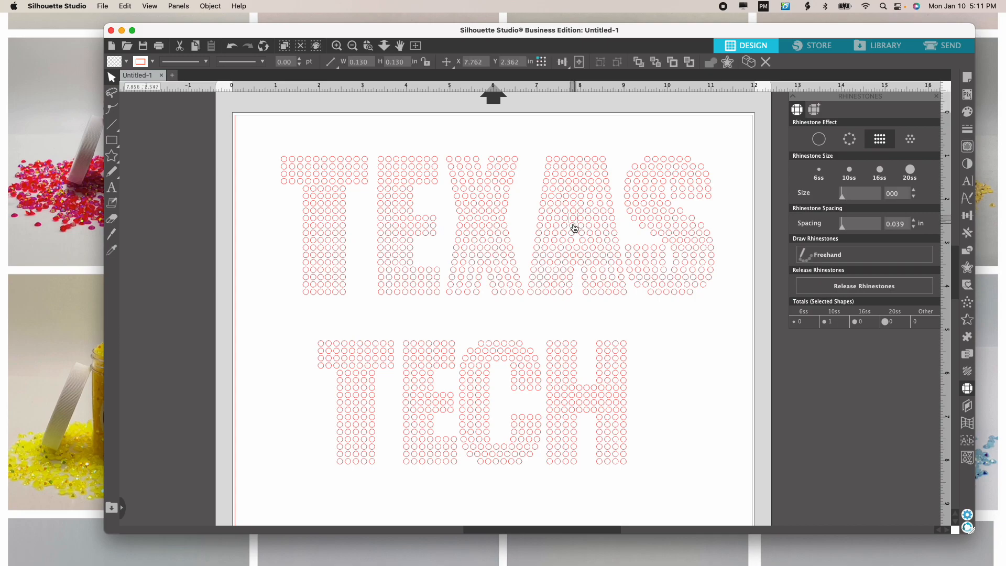
click(572, 226)
key(Delete)
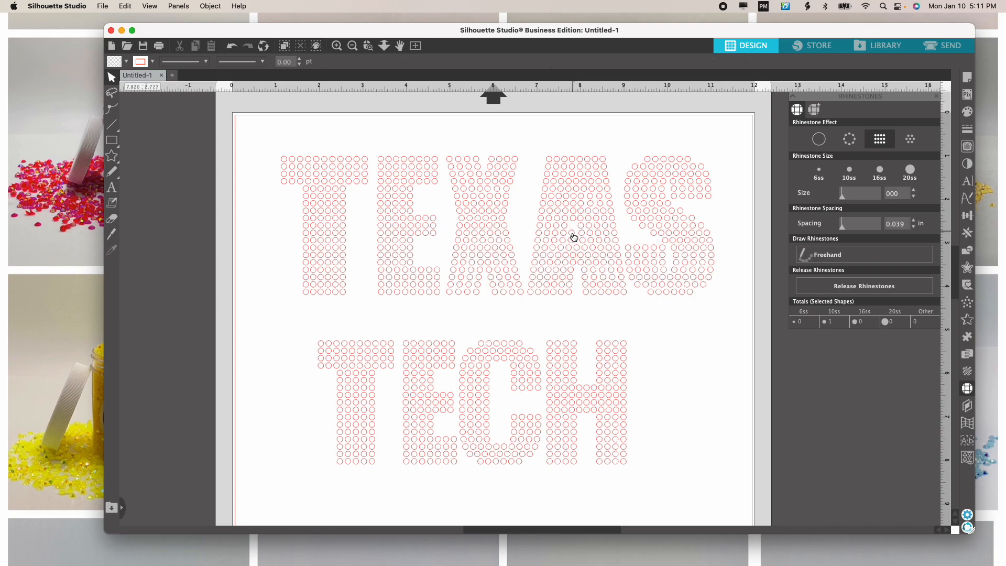
click(572, 231)
key(Delete)
click(582, 230)
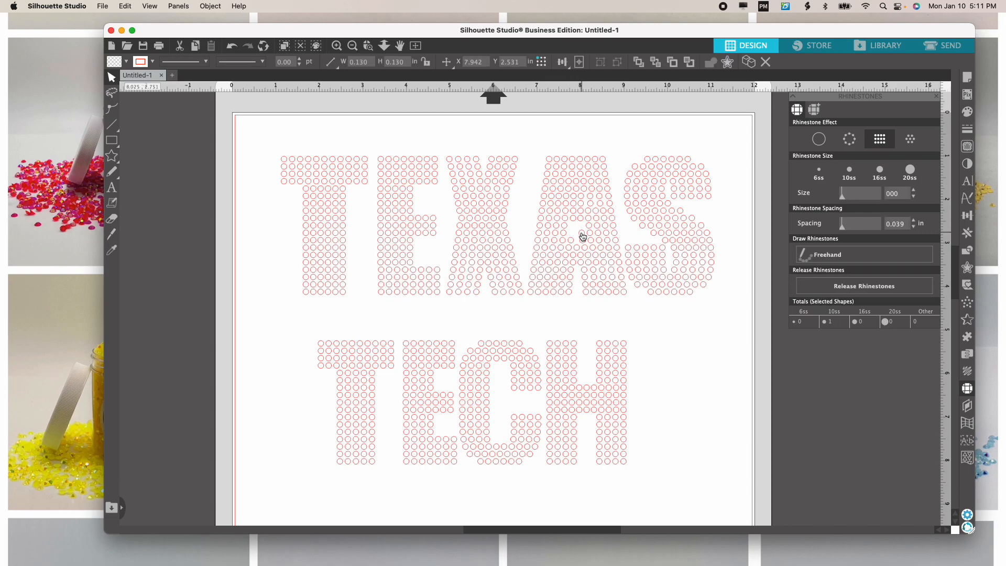
key(Delete)
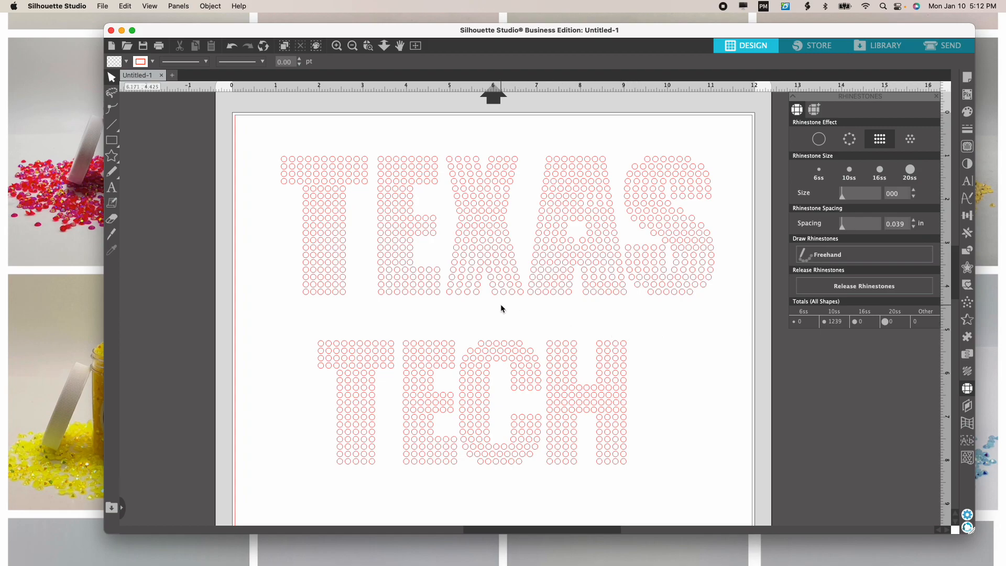
- Try to widen the X's upper notch in TEXAS by deleting the stones along both inner edges of its upper arms
click(474, 163)
drag(476, 169, 480, 182)
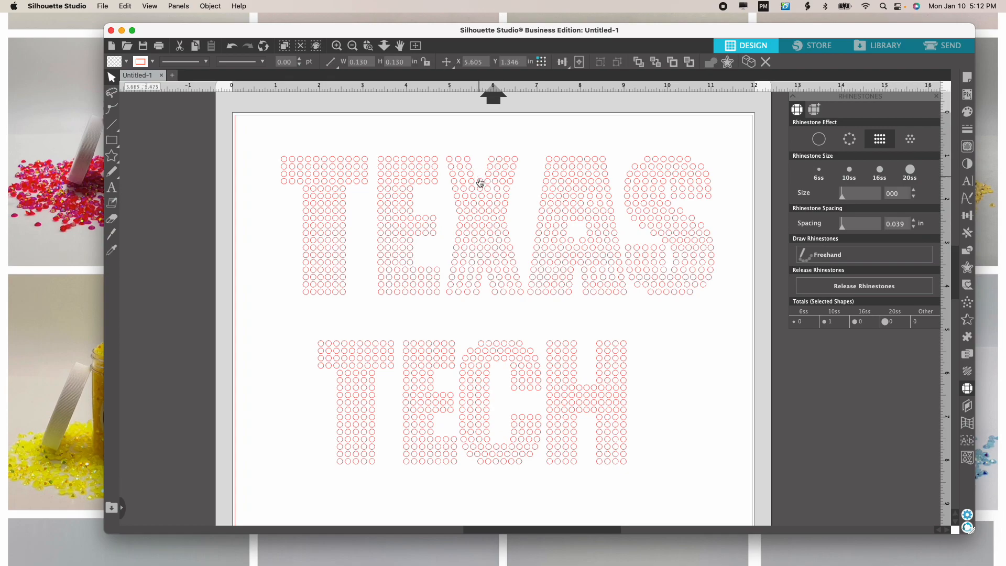
click(479, 181)
key(Delete)
click(490, 165)
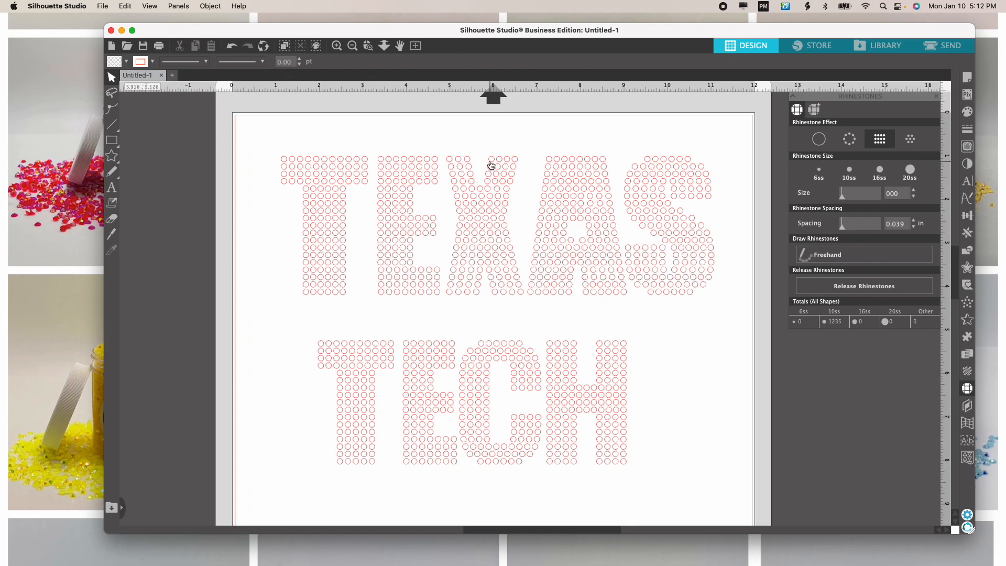
click(491, 160)
drag(491, 168, 489, 176)
click(489, 172)
key(Delete)
click(486, 181)
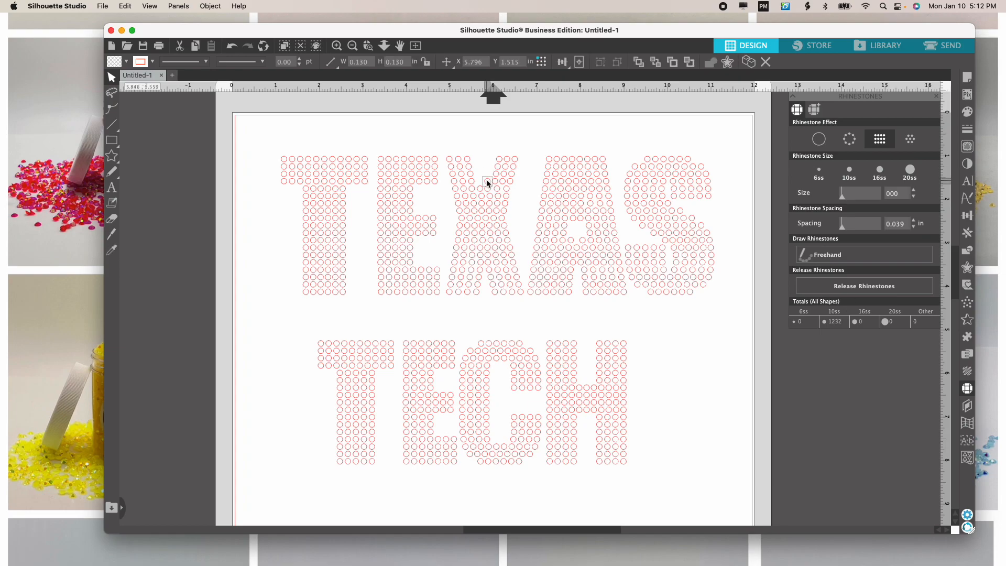
key(Delete)
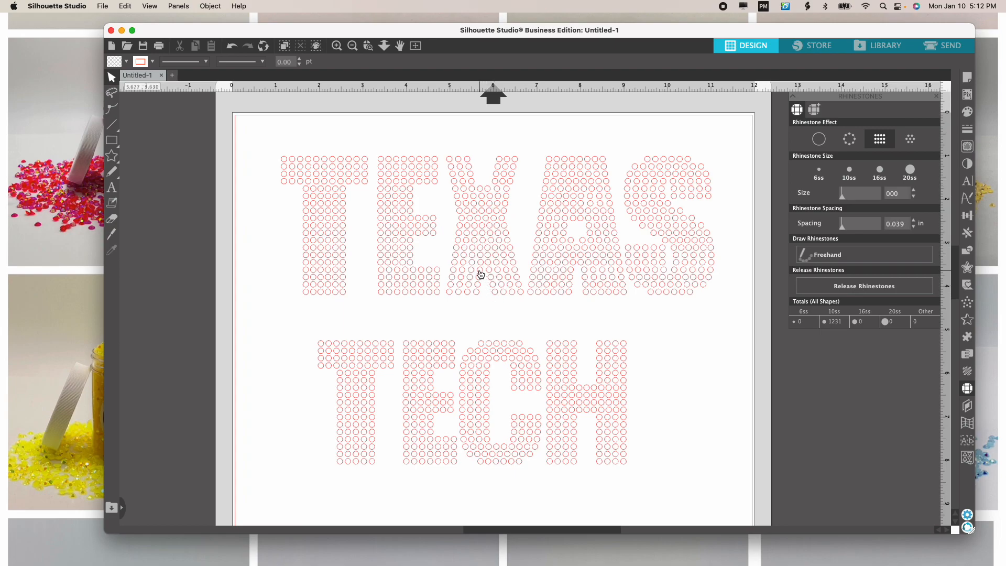
- Undo all the stone deletions in the X's upper notch and clear the selection
click(231, 46)
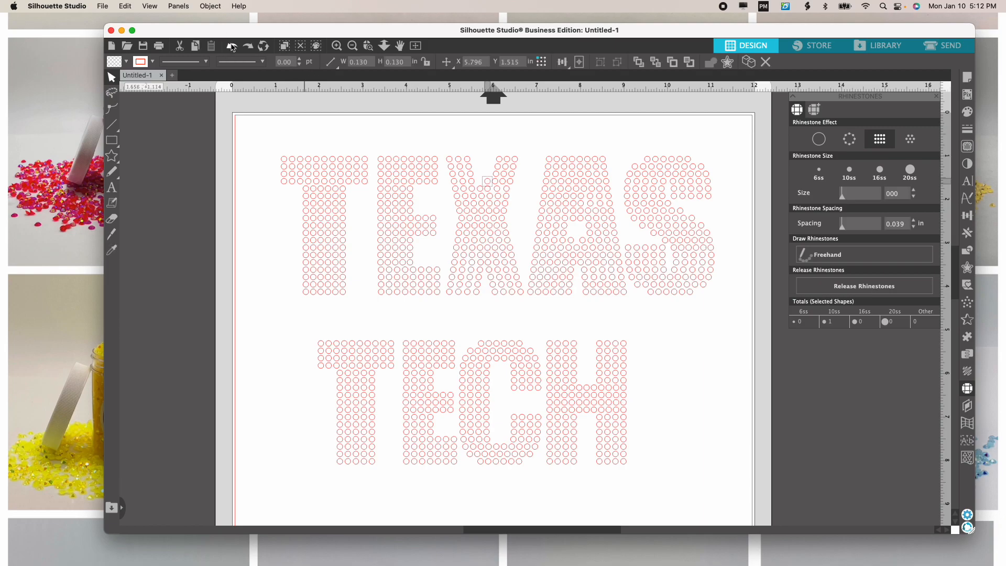
click(231, 47)
click(232, 46)
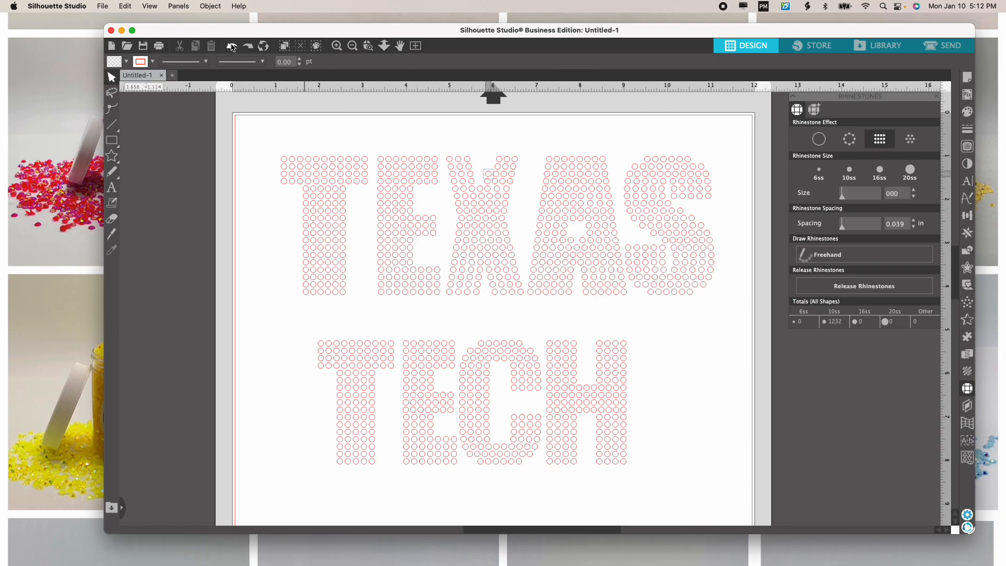
click(232, 47)
click(232, 47)
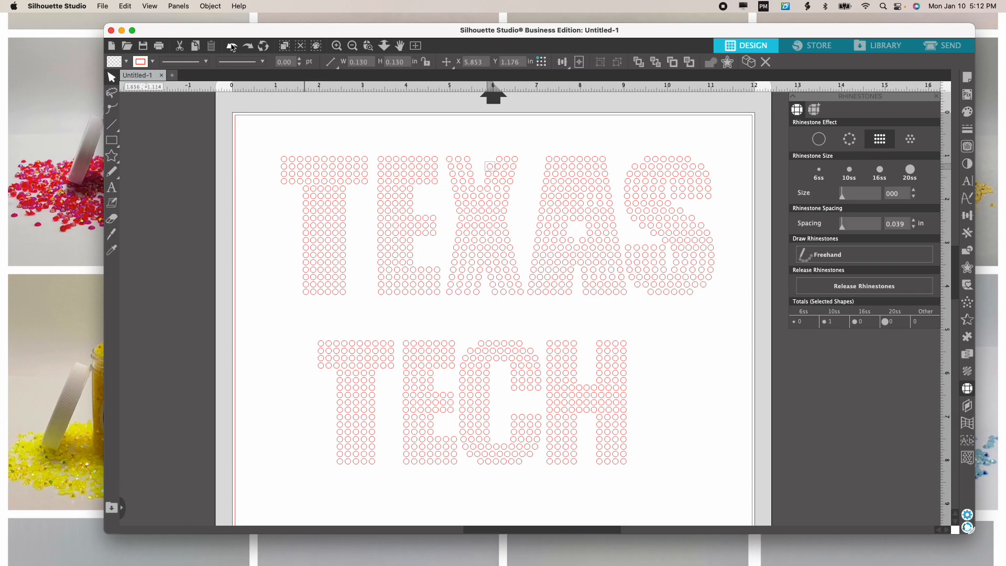
click(231, 47)
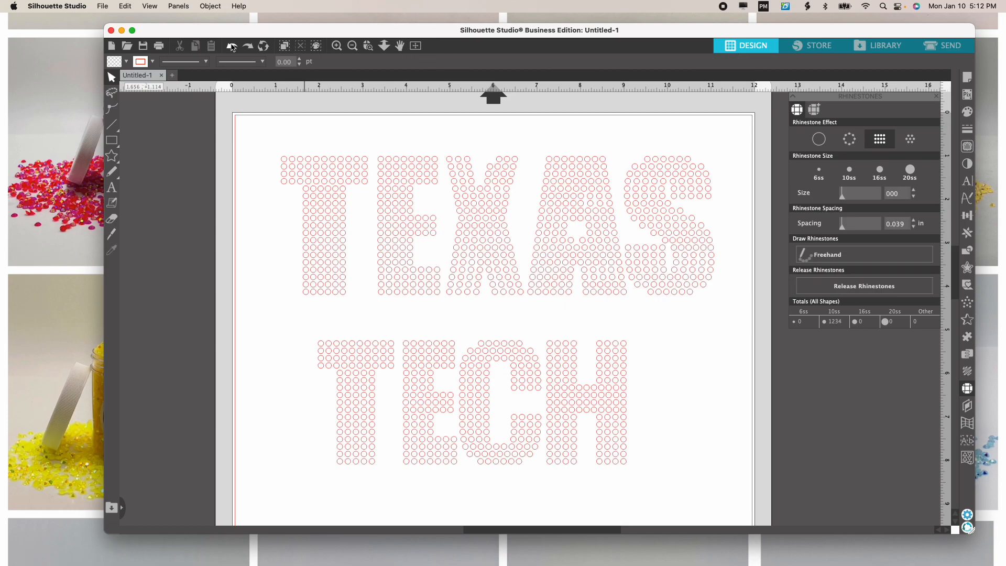
click(232, 47)
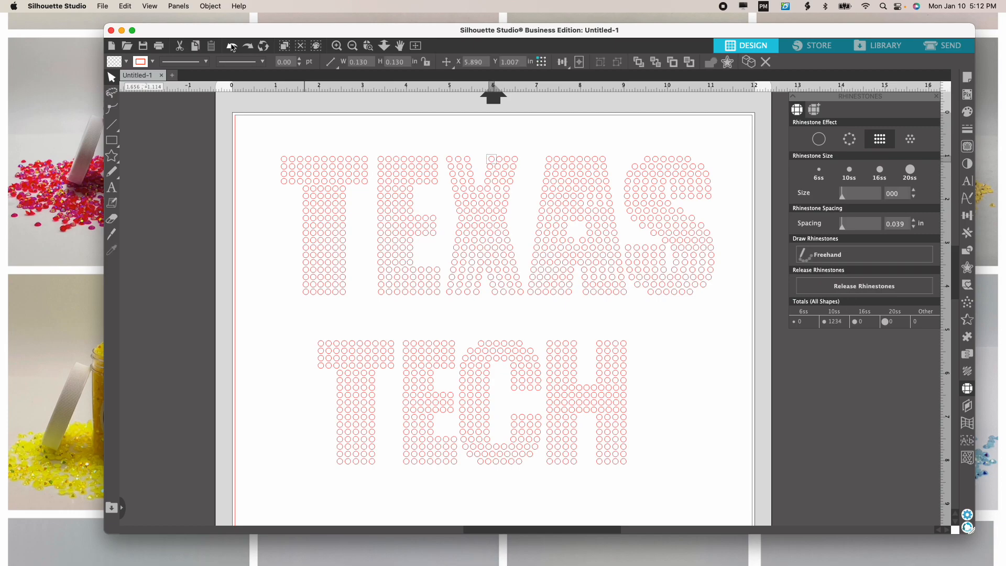
click(232, 47)
click(232, 47)
click(232, 47)
click(232, 48)
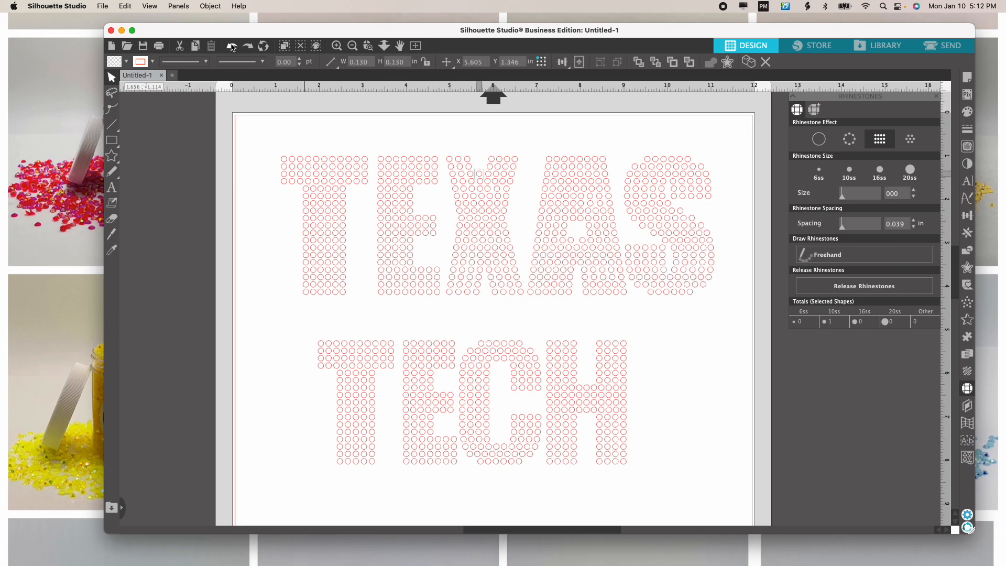
click(231, 47)
click(231, 47)
click(232, 46)
click(232, 46)
click(231, 47)
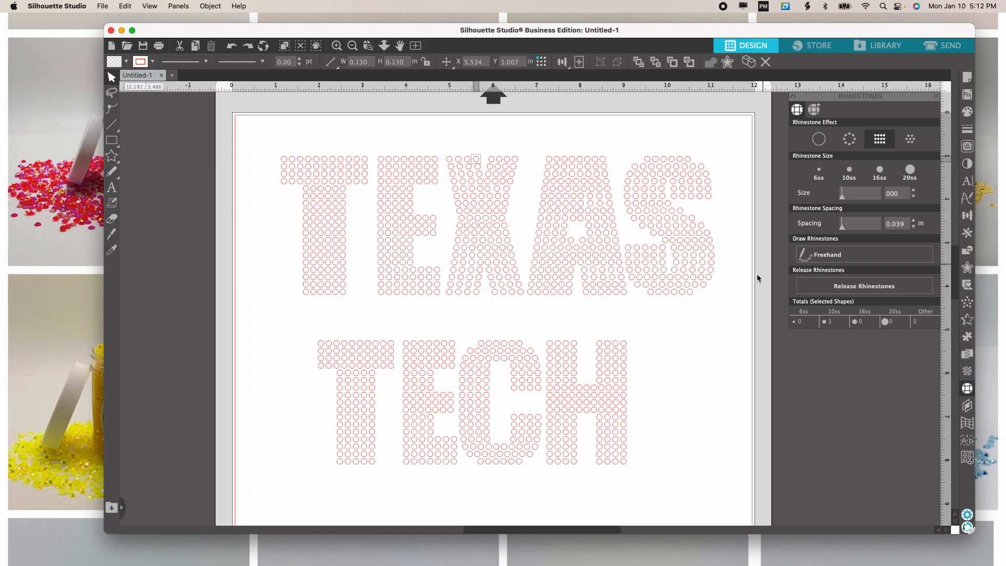
click(712, 362)
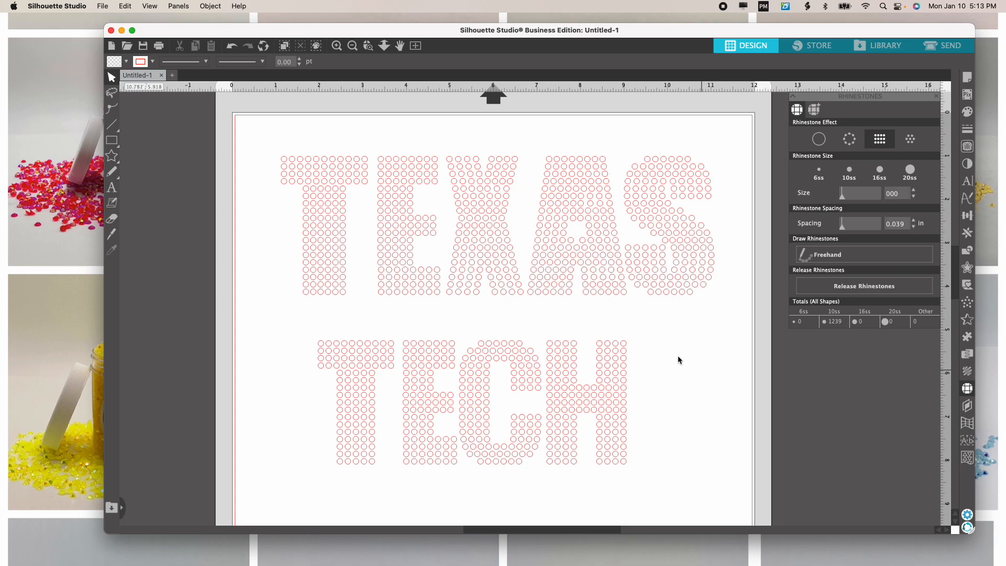
- Delete the stones along the inner edge of the A's left leg in TEXAS, from below the crossbar to the baseline
click(571, 272)
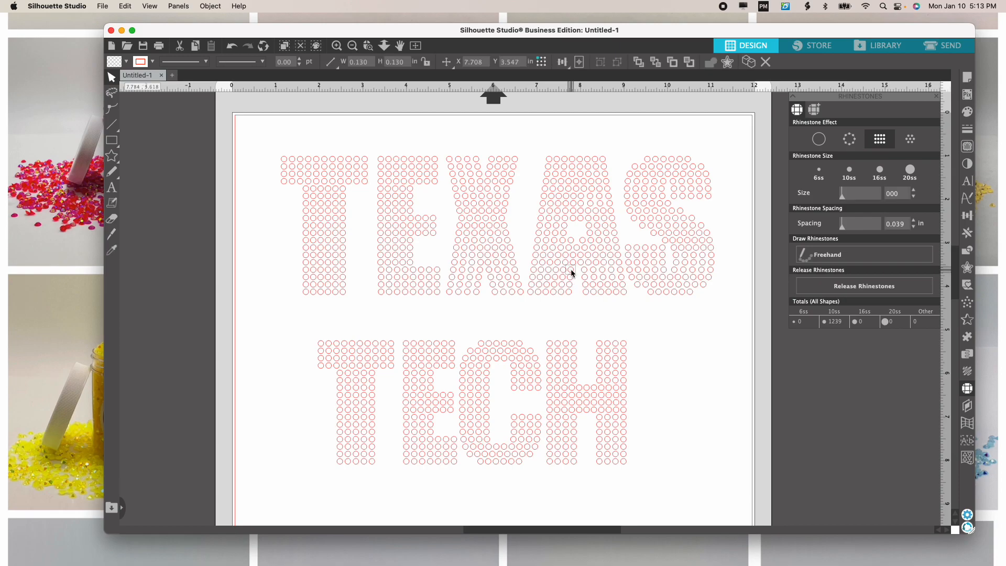
key(Delete)
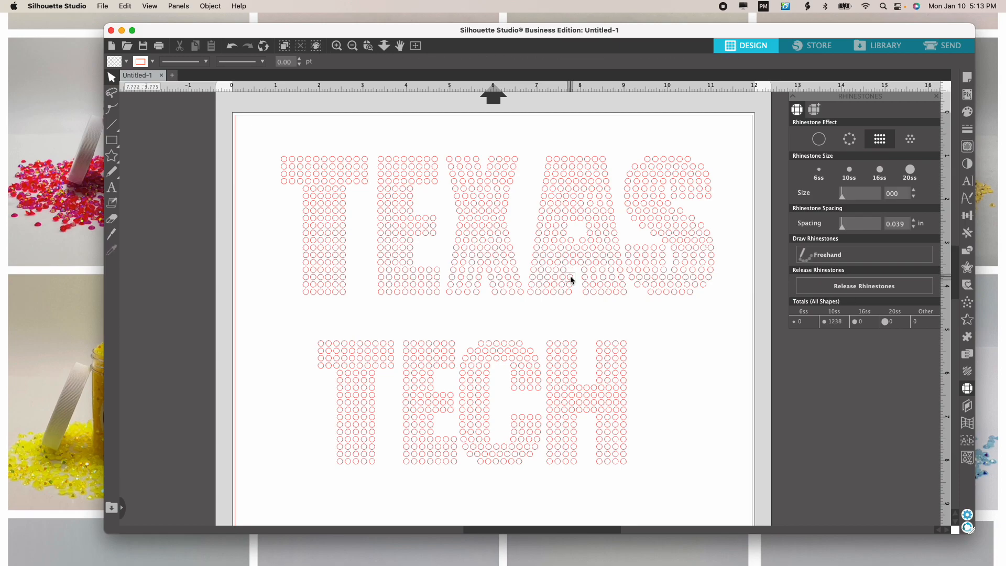
click(570, 278)
key(Delete)
click(570, 283)
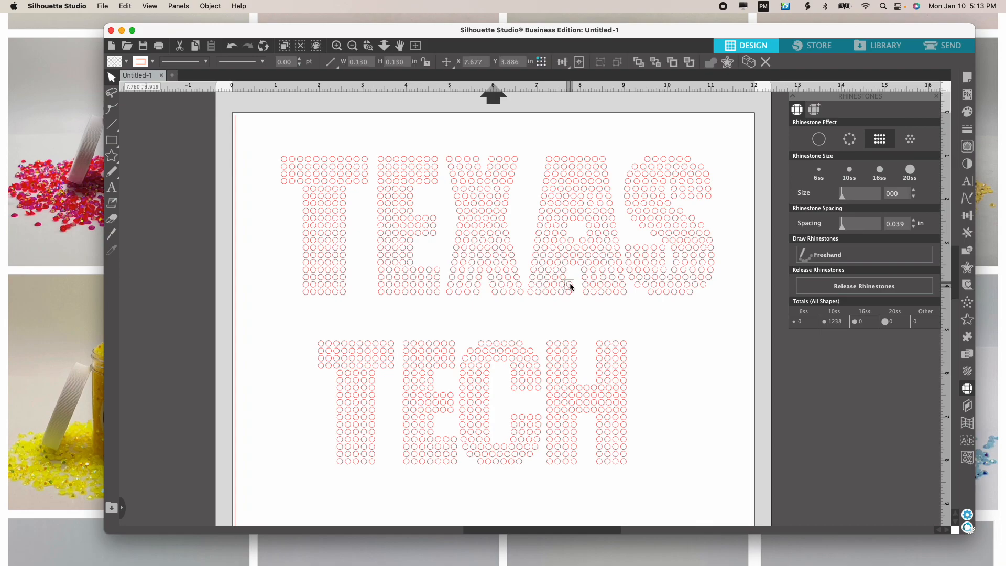
key(Delete)
click(570, 290)
key(Delete)
- Delete the stones along the inner edge of the A's right leg in TEXAS, from below the crossbar to the baseline
click(585, 271)
key(Delete)
click(583, 275)
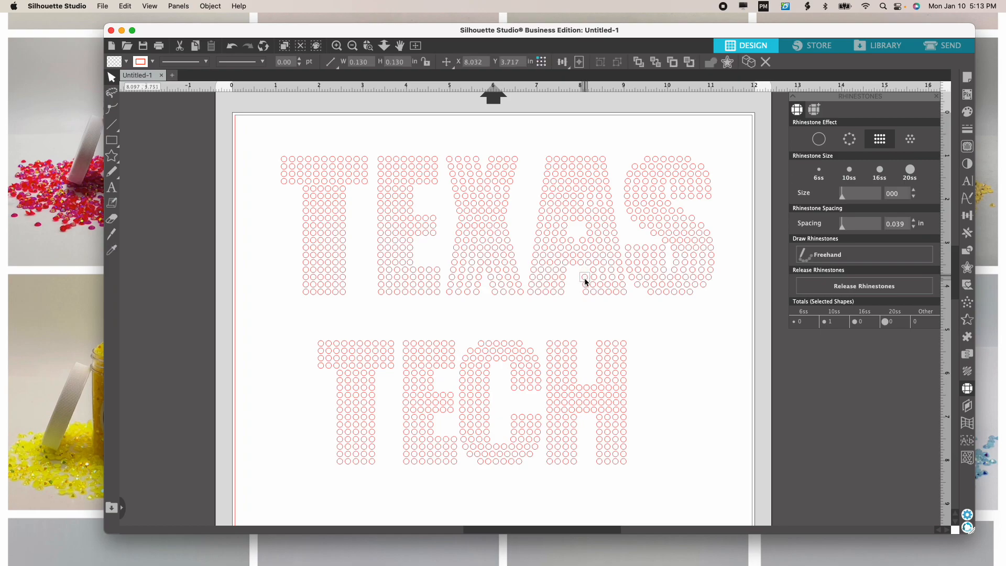
key(Delete)
click(586, 289)
key(Delete)
click(585, 290)
key(Delete)
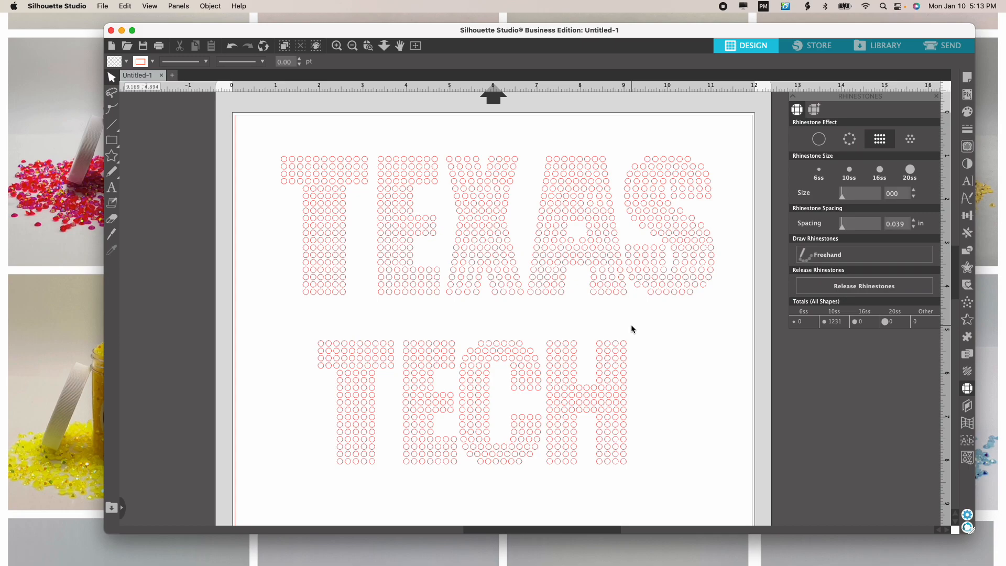
- Delete the extra stones in the inner gaps of the S in TEXAS, near its lower-left opening and inside its upper curve
click(662, 257)
drag(662, 256, 663, 263)
key(Delete)
click(675, 198)
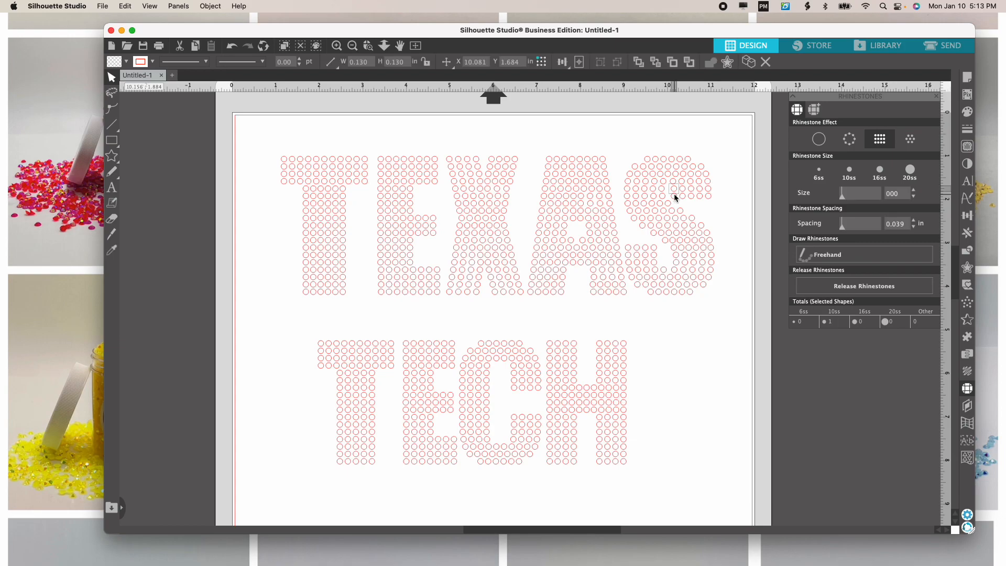
key(Delete)
click(690, 323)
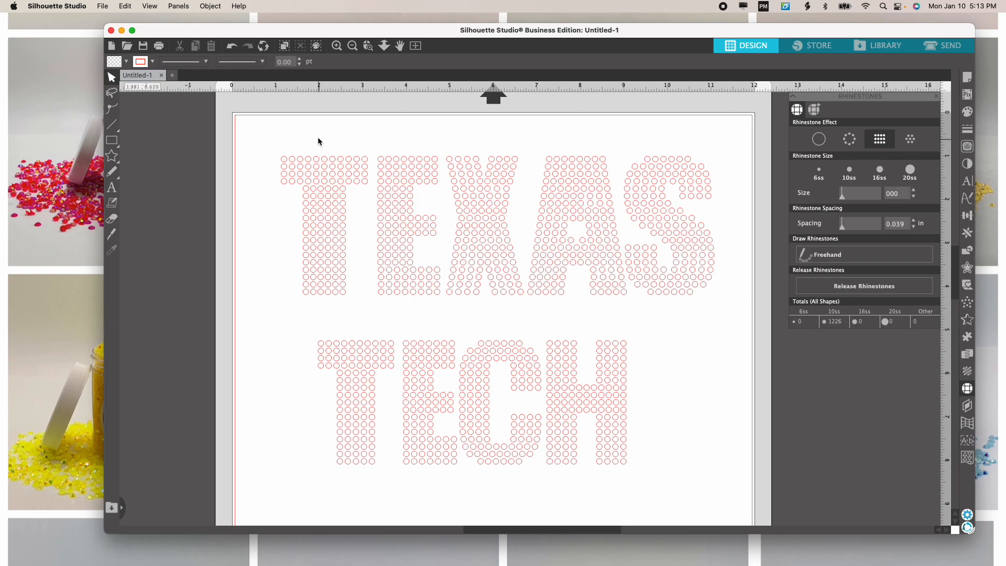
- Select every stone of the word TEXAS and group them into one object
drag(257, 133, 327, 311)
mouse_move(711, 313)
mouse_down()
mouse_move(722, 310)
mouse_move(706, 294)
mouse_up()
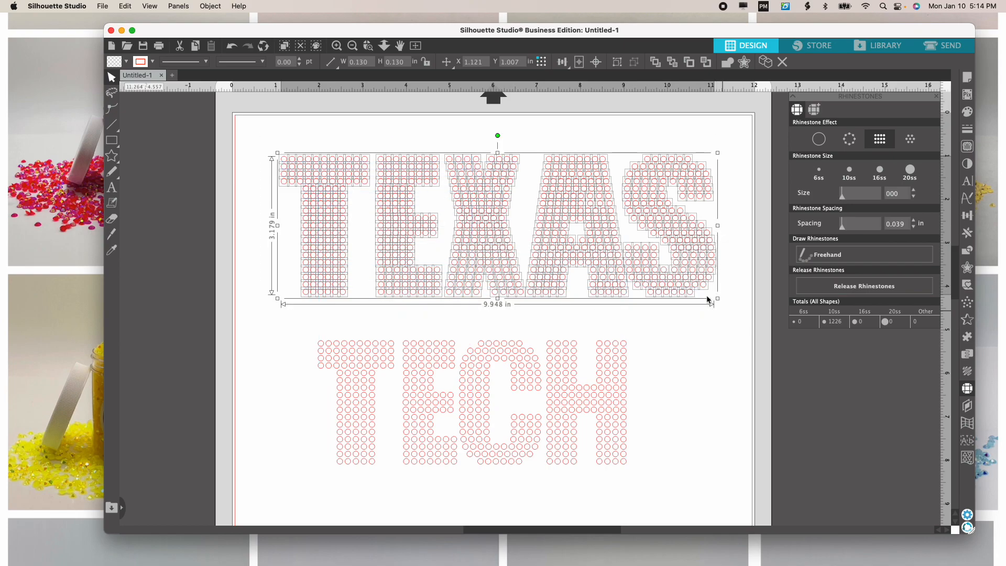
right_click(706, 294)
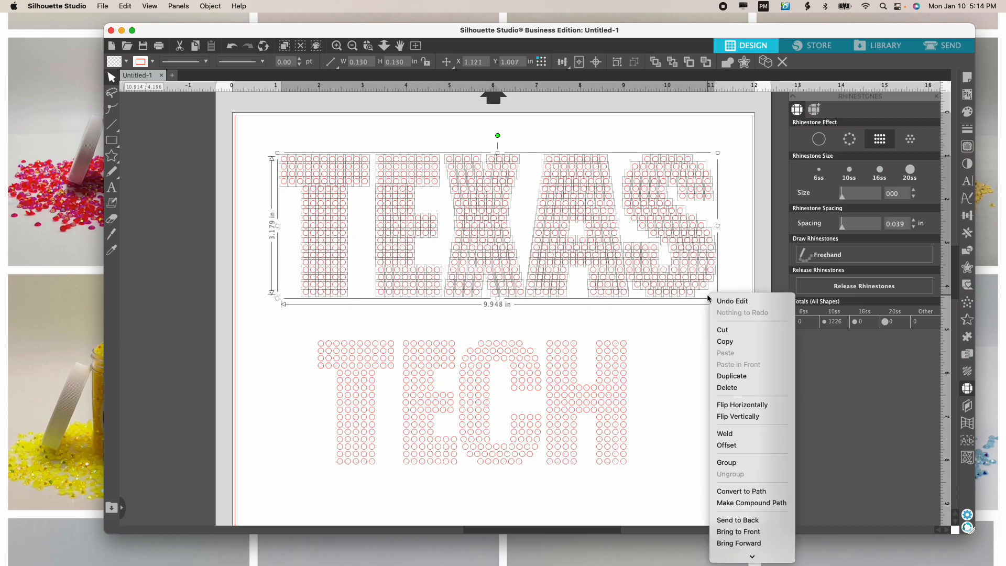
click(730, 462)
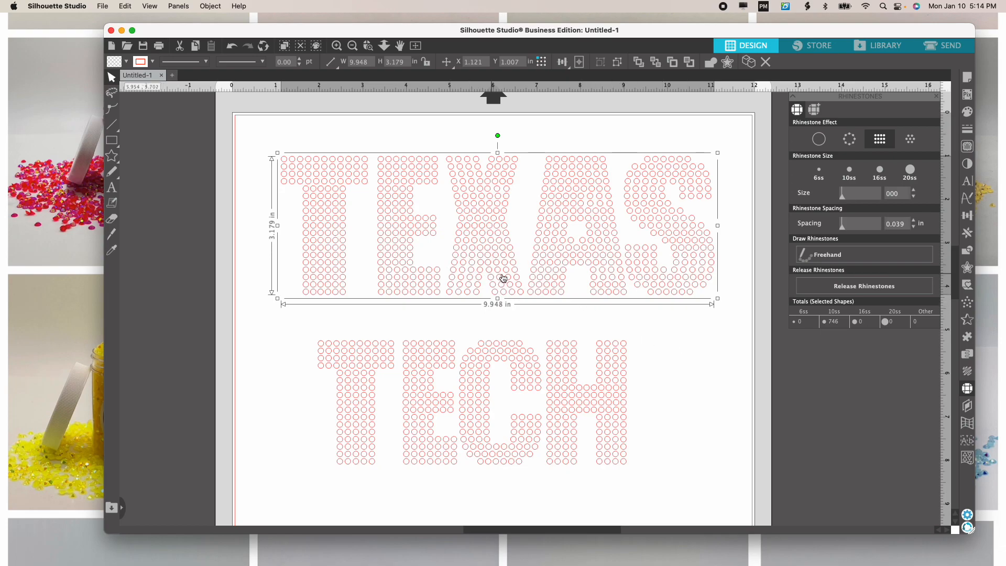
- Widen TECH to about 7.85 in and position it centred close beneath TEXAS
click(486, 371)
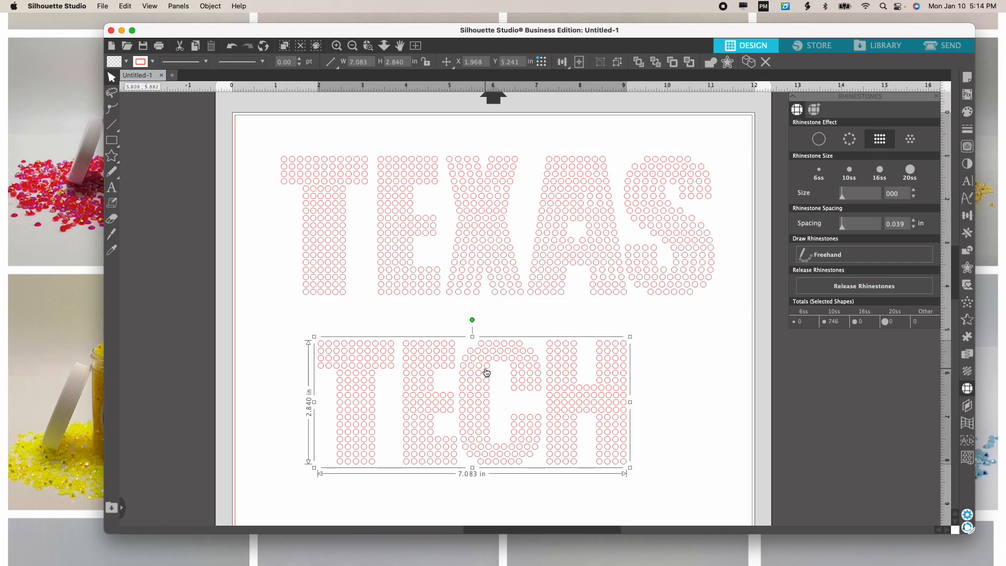
drag(486, 368, 498, 329)
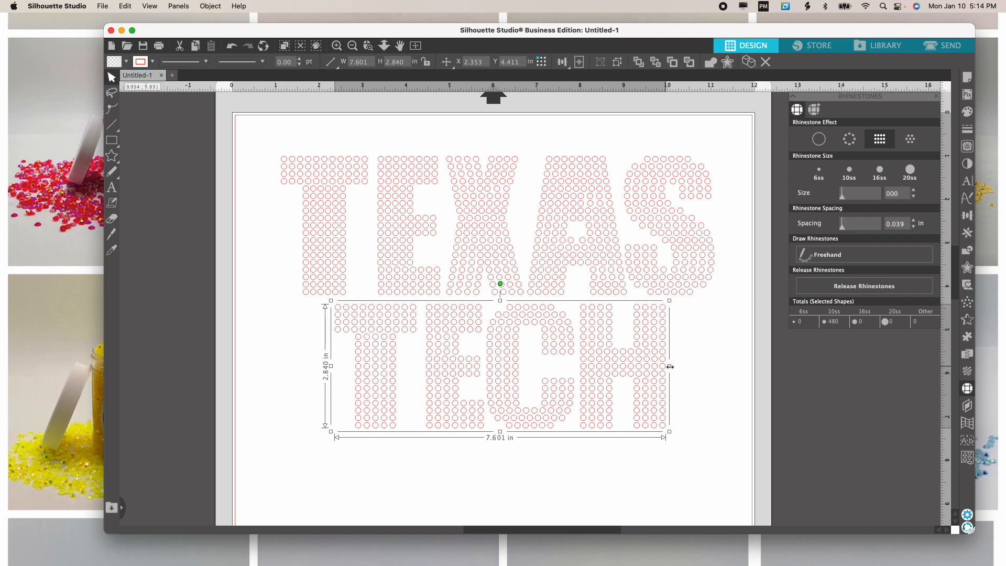
drag(675, 367, 680, 367)
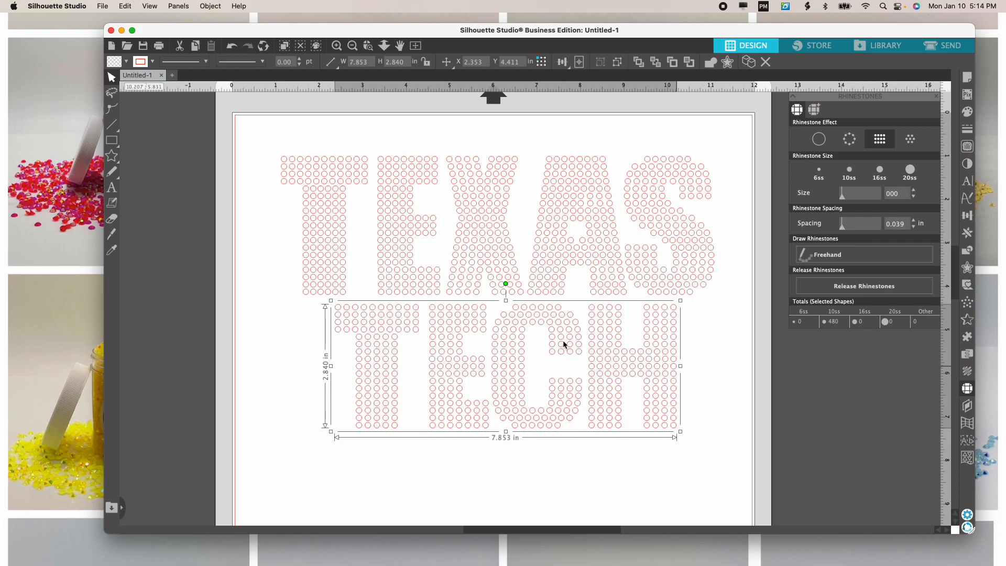
drag(563, 342, 554, 340)
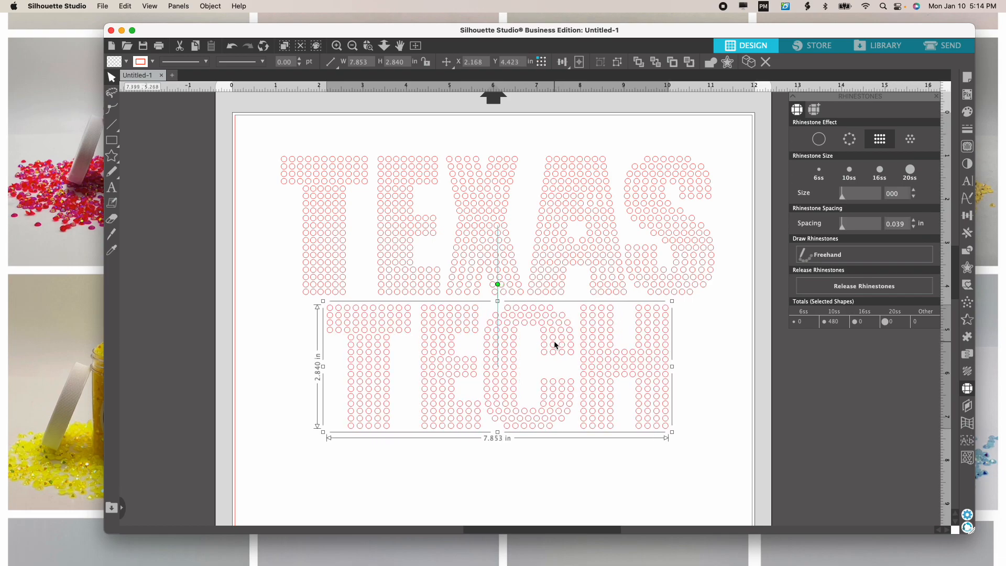
drag(554, 341, 554, 340)
click(562, 494)
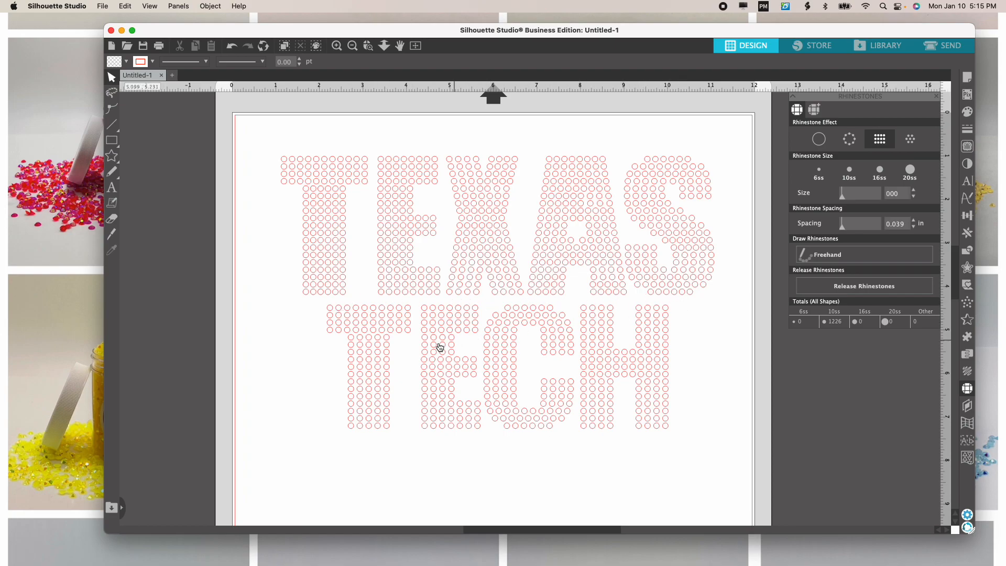
- Stretch TECH to about 3.27 in tall and 8.11 in wide, and recentre it under TEXAS
click(310, 269)
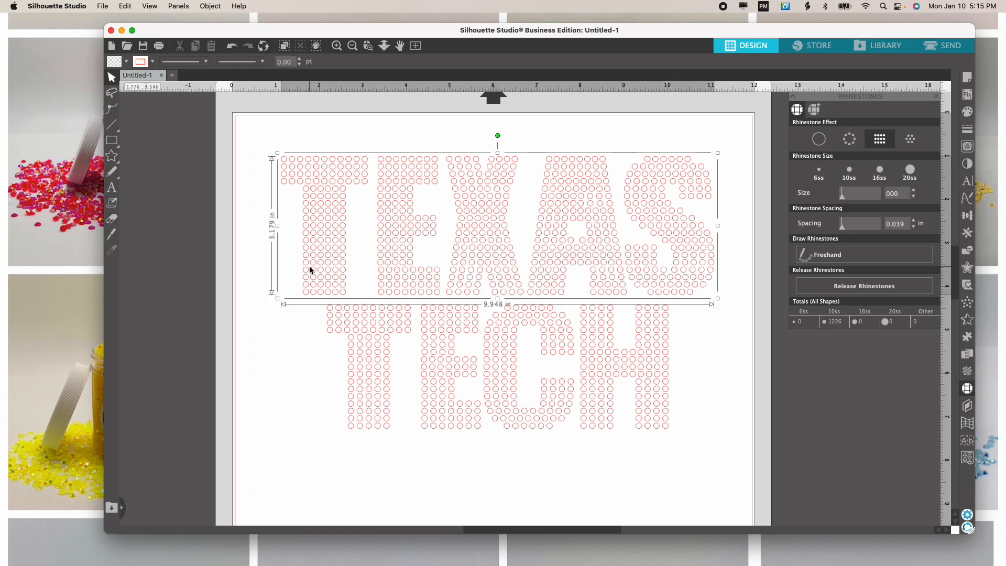
click(365, 388)
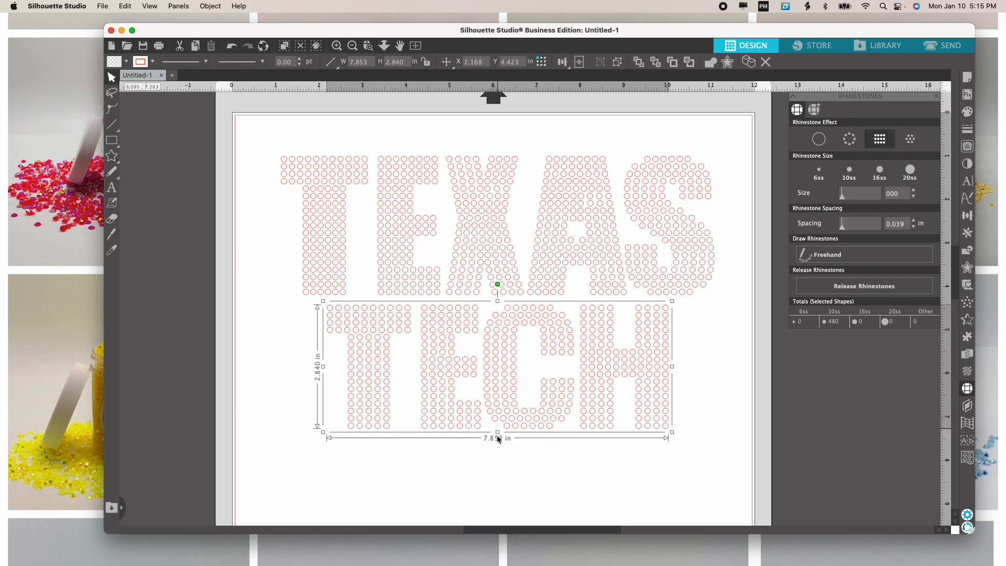
drag(497, 438, 499, 453)
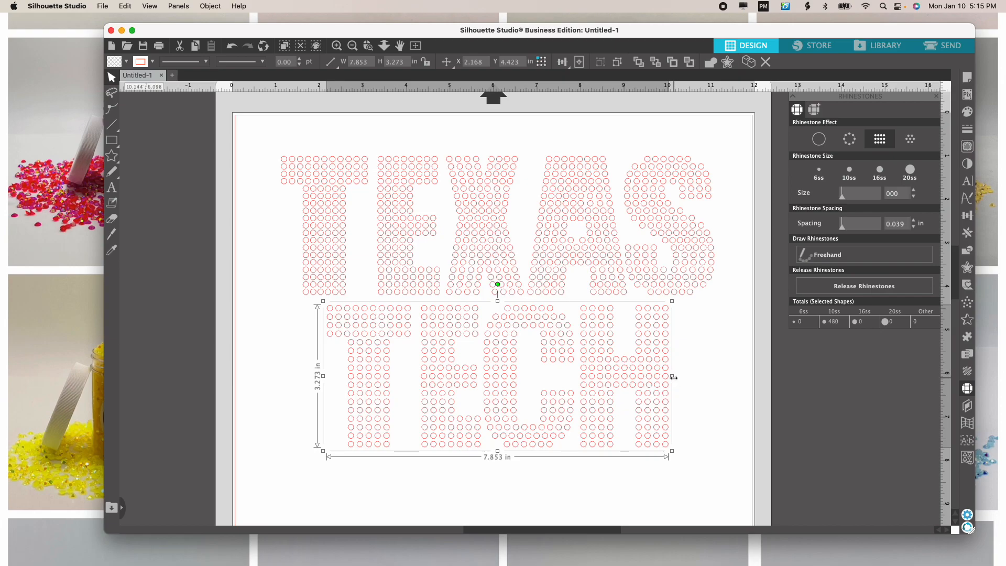
drag(672, 376, 676, 375)
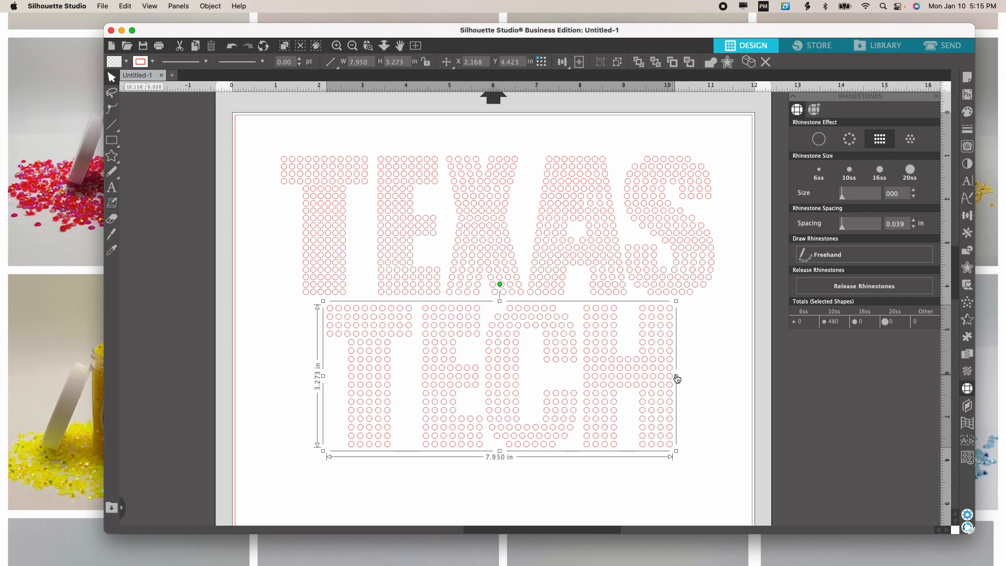
drag(683, 375, 683, 376)
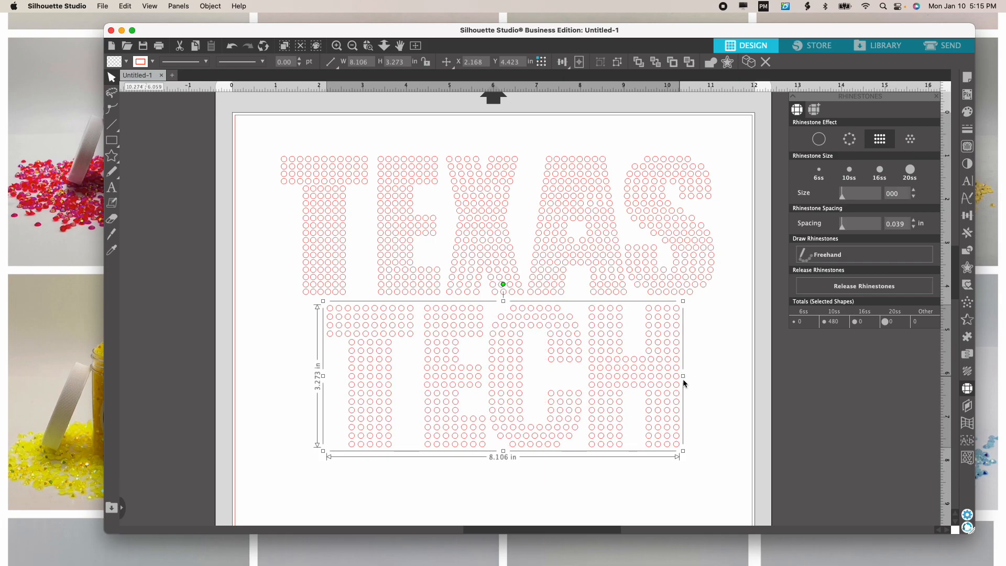
drag(507, 348, 503, 345)
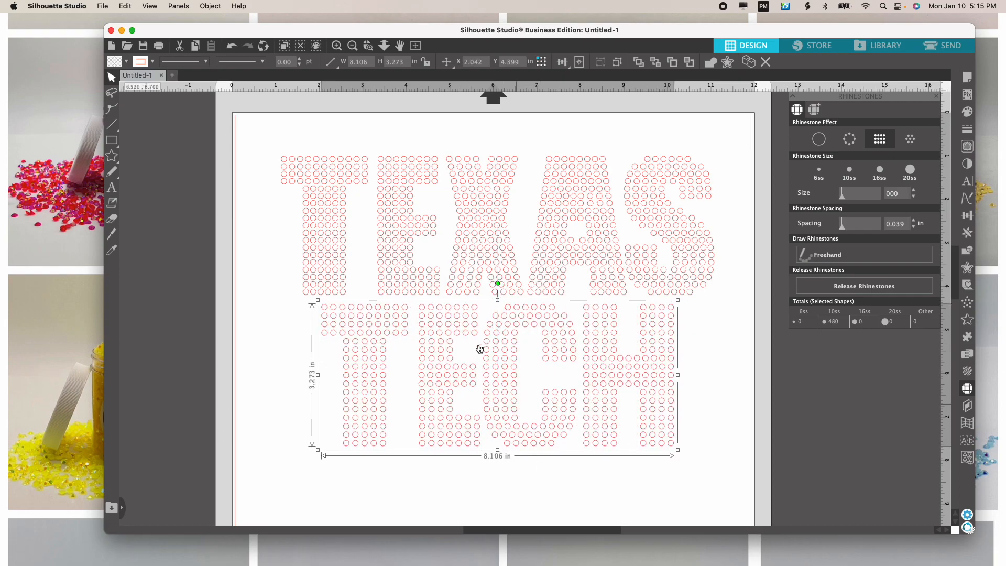
- Compare TECH with TEXAS and adjust TECH's height to about 3.17 in, keeping its width
click(438, 274)
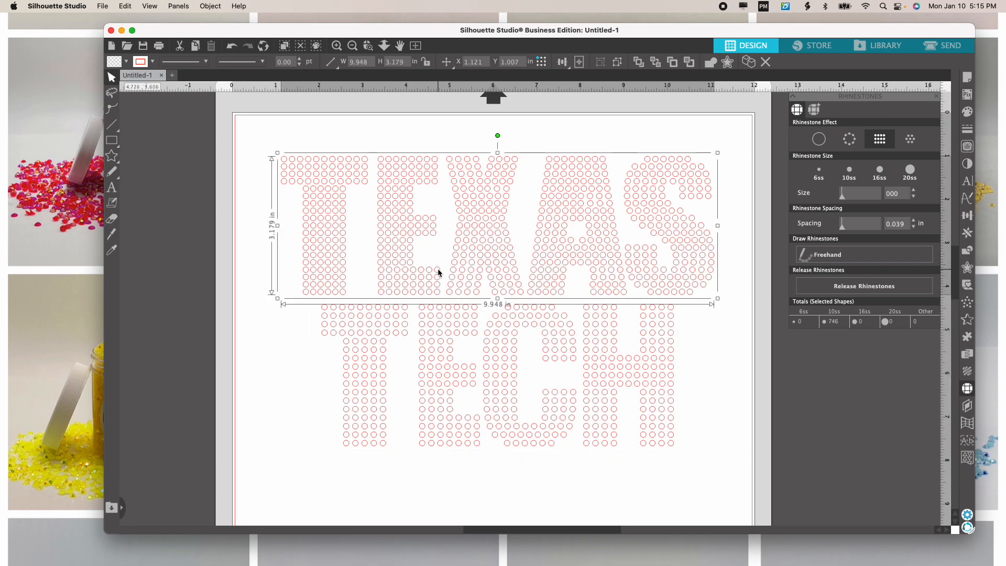
click(427, 408)
click(427, 408)
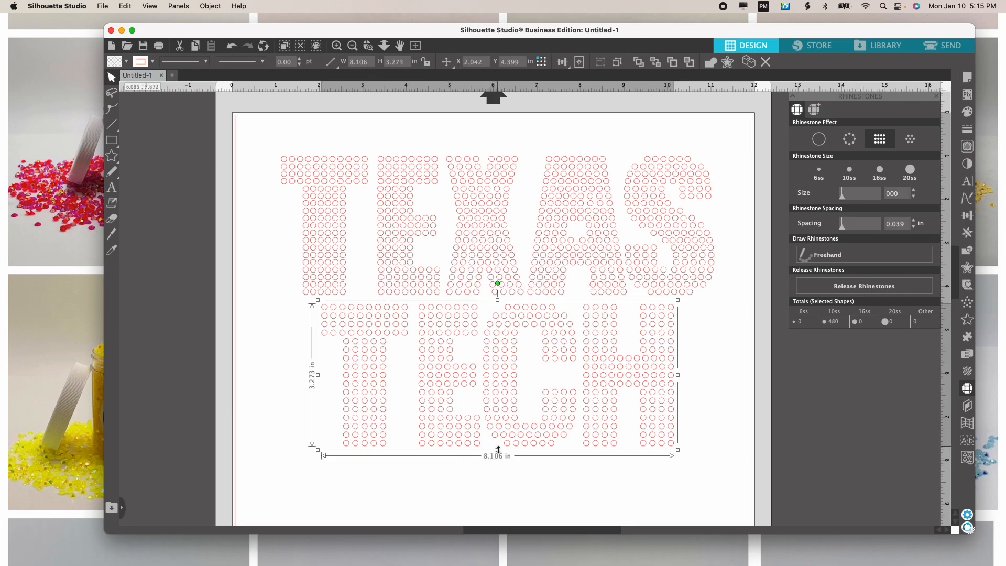
drag(497, 448, 498, 442)
click(479, 249)
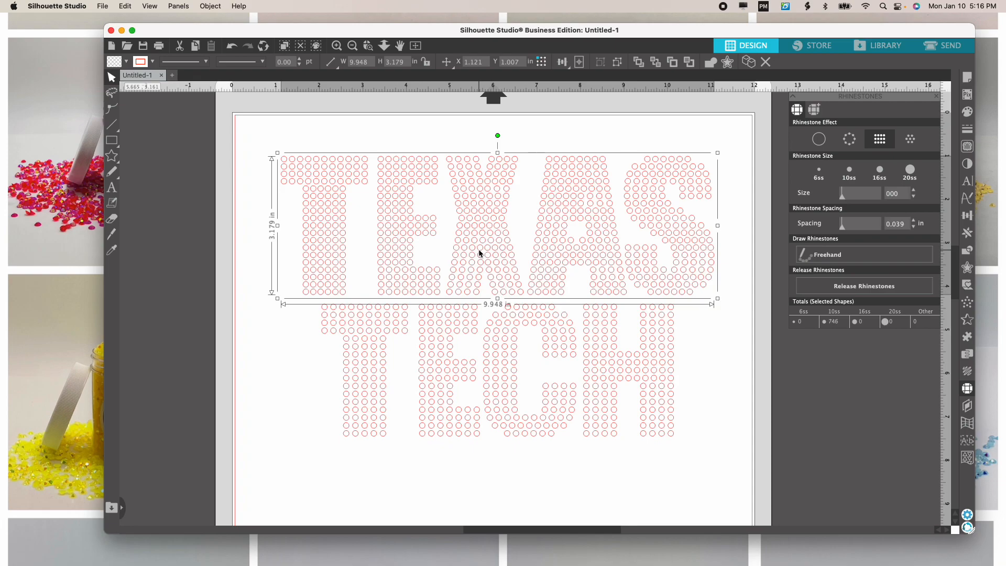
click(486, 362)
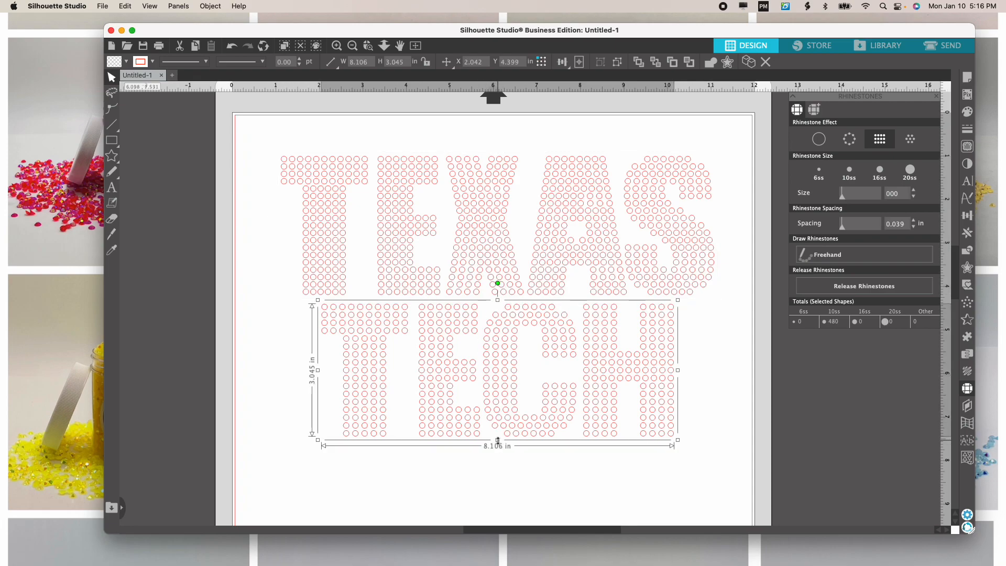
drag(497, 441, 497, 446)
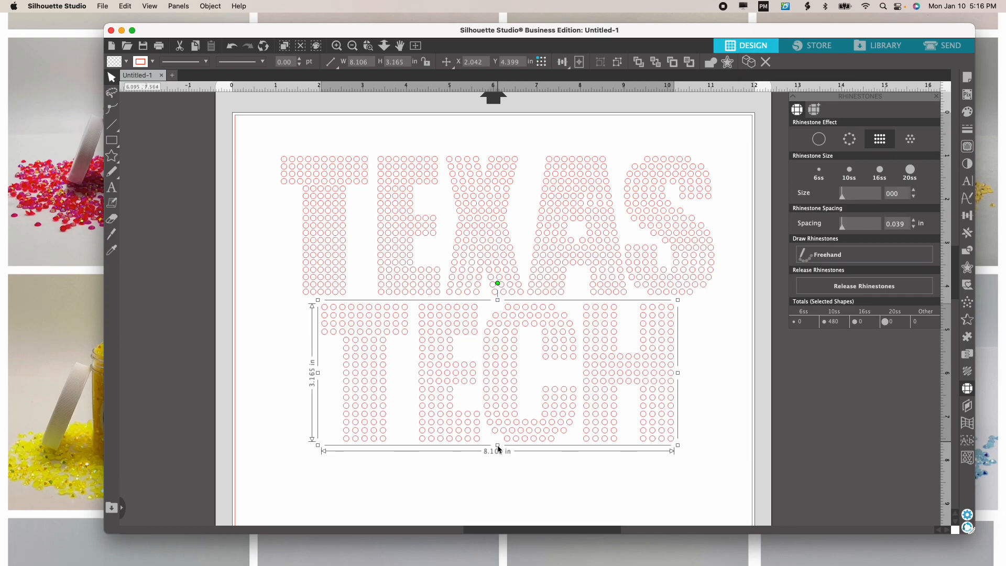
click(716, 370)
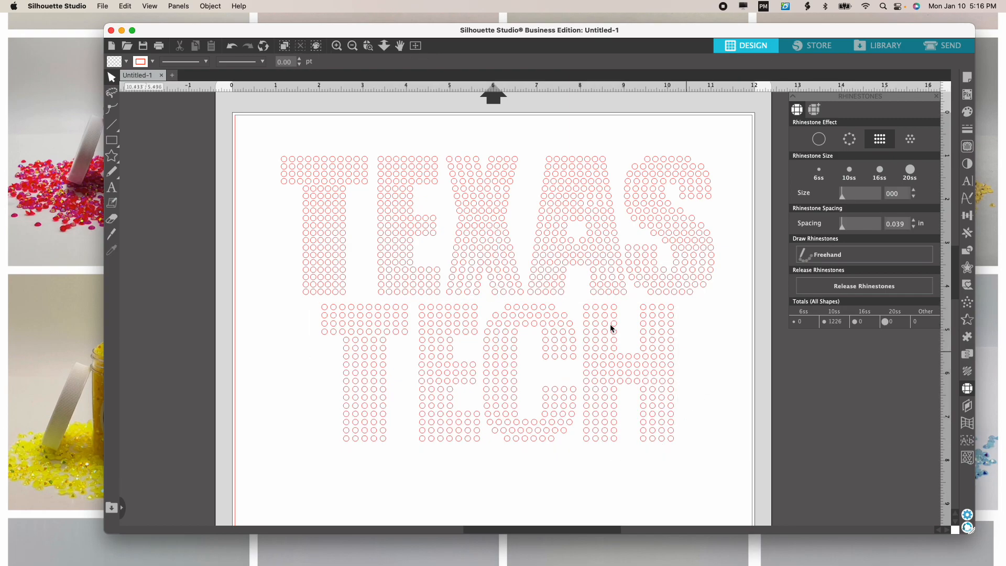
- Move TECH down to make room and stretch TEXAS downward to about 3.6 in tall
click(505, 271)
click(495, 331)
drag(495, 330, 495, 356)
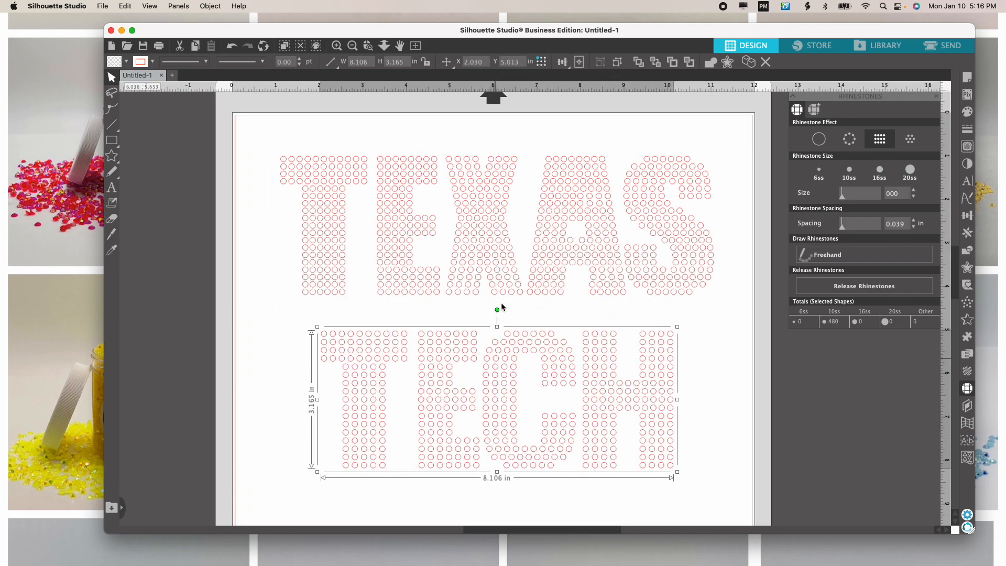
click(492, 258)
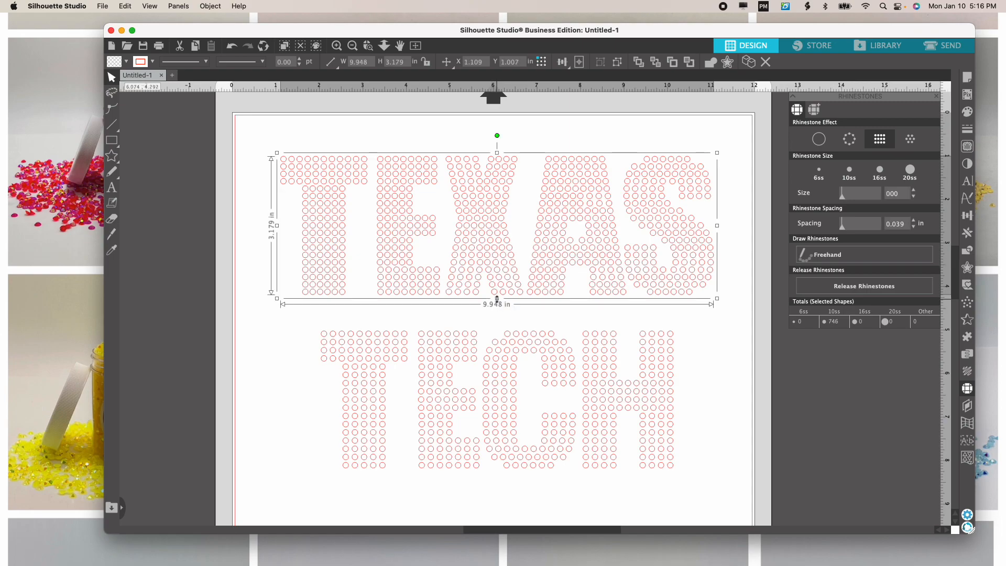
drag(496, 307, 498, 320)
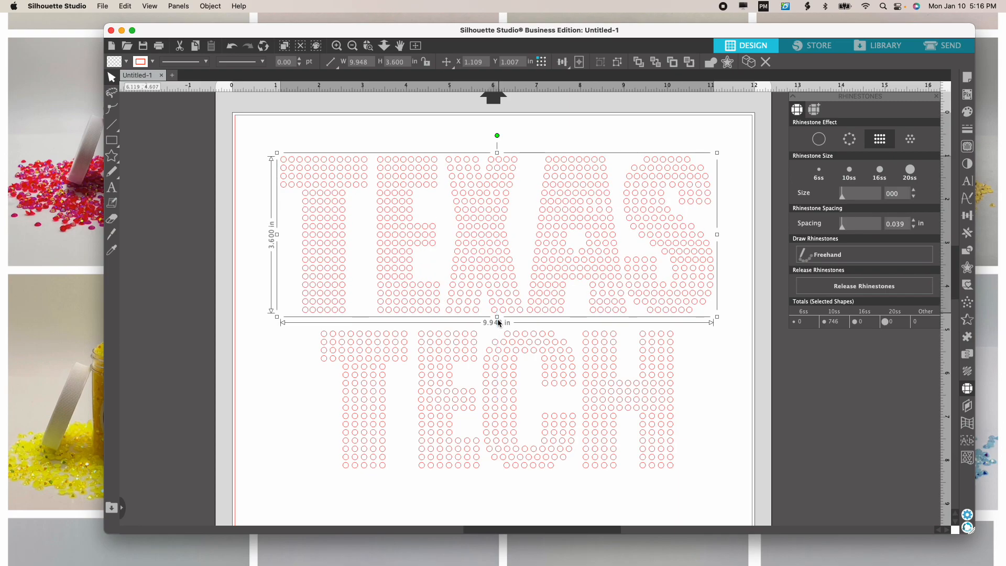
- Move TECH up to close the gap beneath the taller TEXAS and clear the selection
click(497, 347)
drag(502, 350, 505, 341)
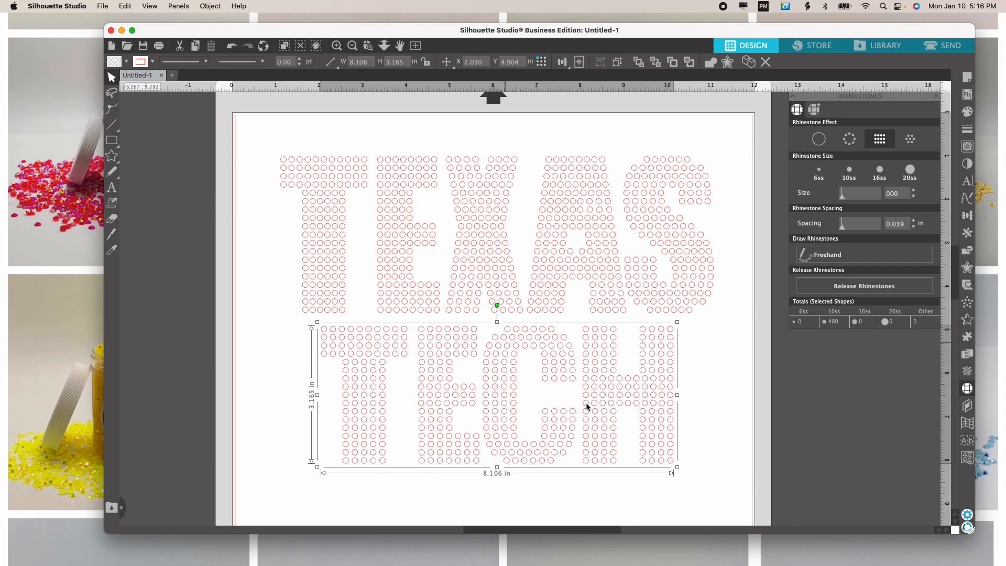
click(722, 401)
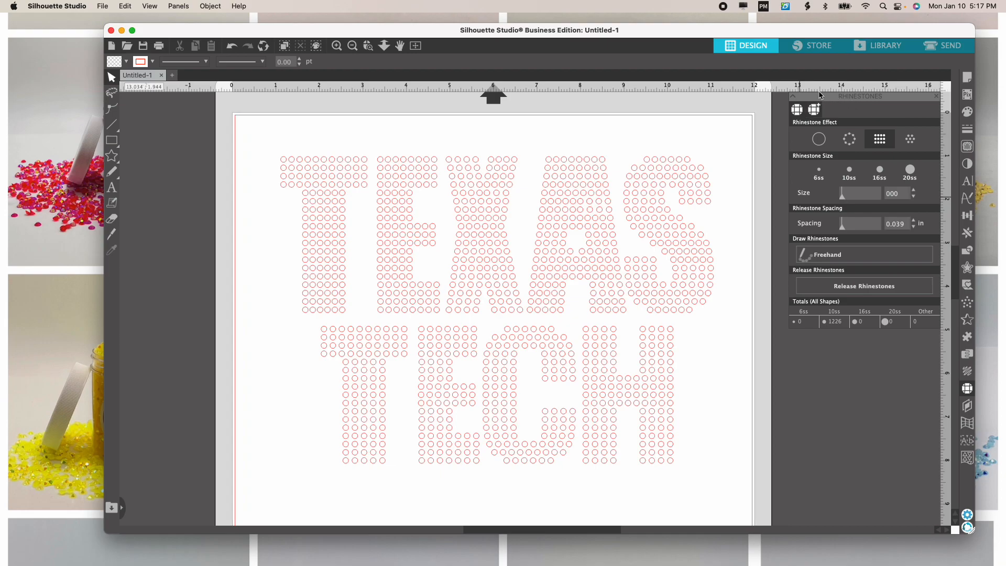
- Review the design's cut preview and send the rhinestone template job to the Cameo 4 for cutting
click(947, 47)
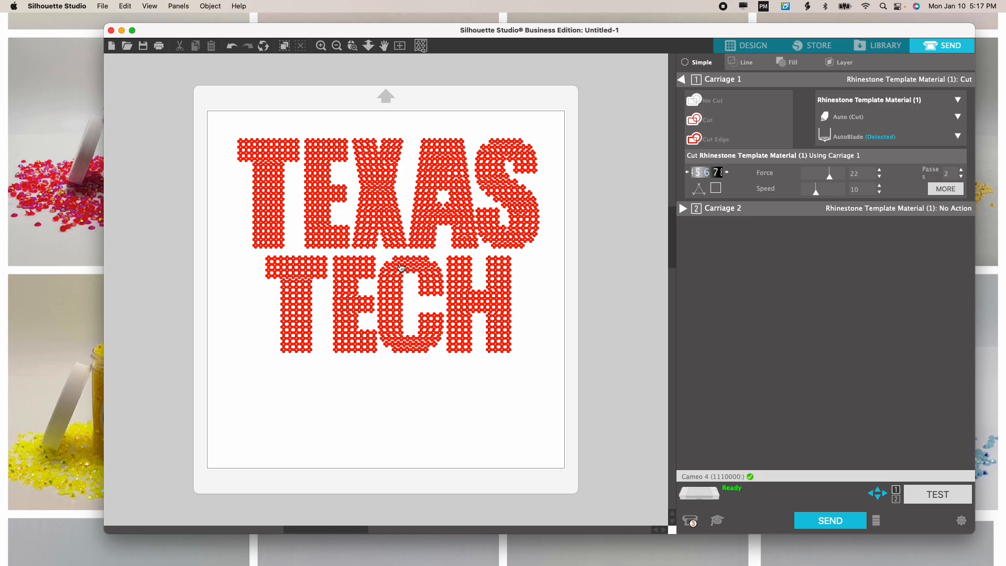
click(761, 50)
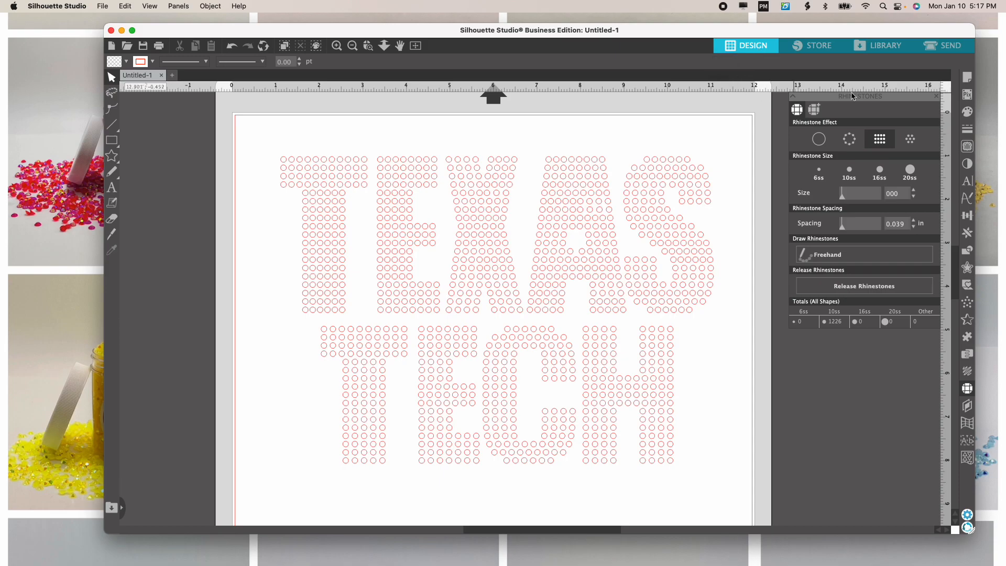
click(950, 47)
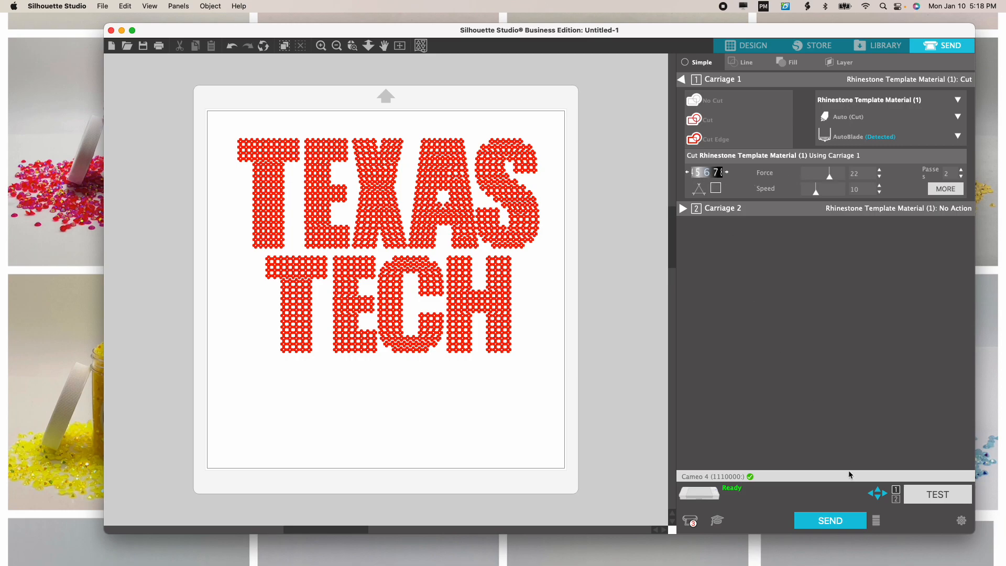
click(828, 524)
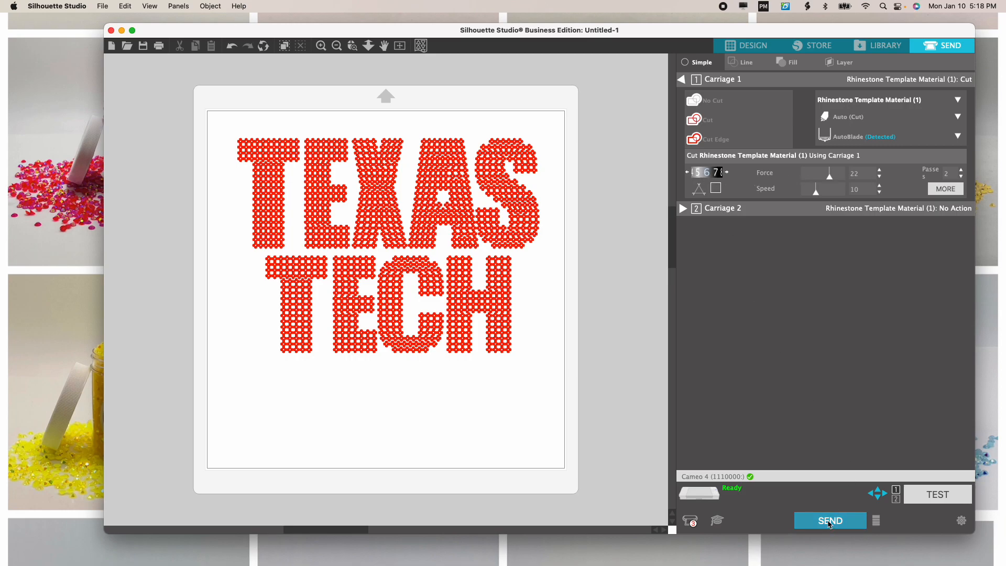